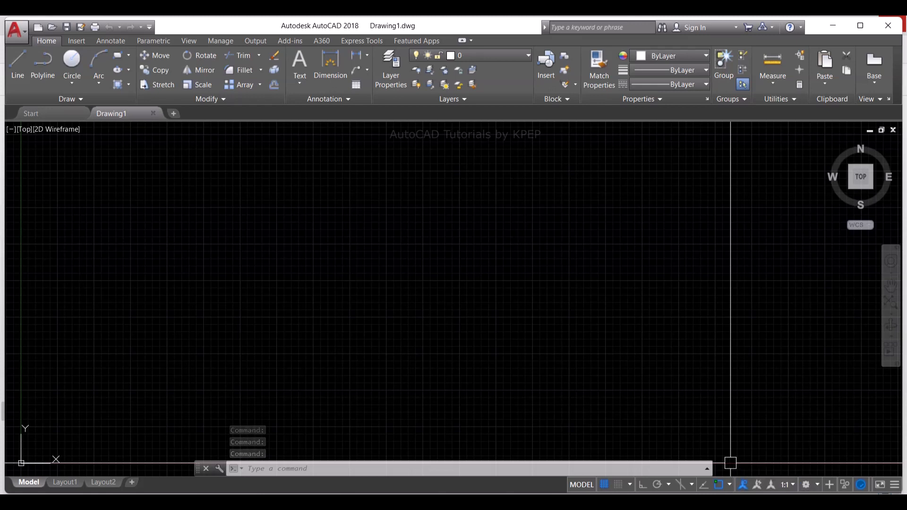
- Turn off the grid and draw a vertical polyline 3000 long with Ortho on
key("F7")
scroll(501, 286, "down", 5)
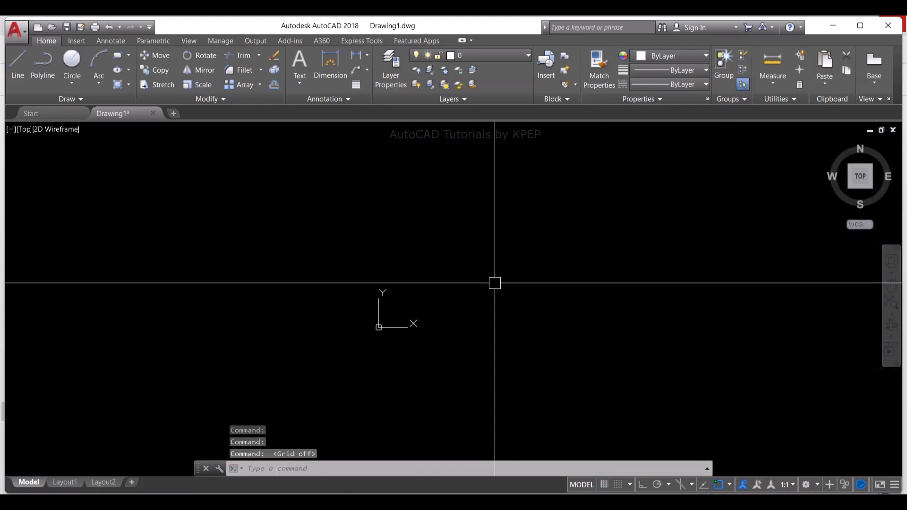
middle_click_drag(504, 299, 469, 338)
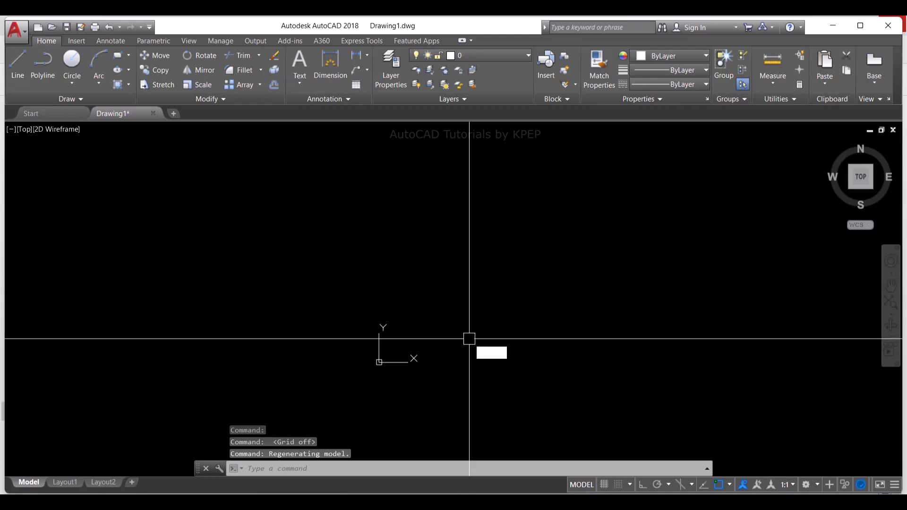
type("l")
key("Return")
left_click(432, 359)
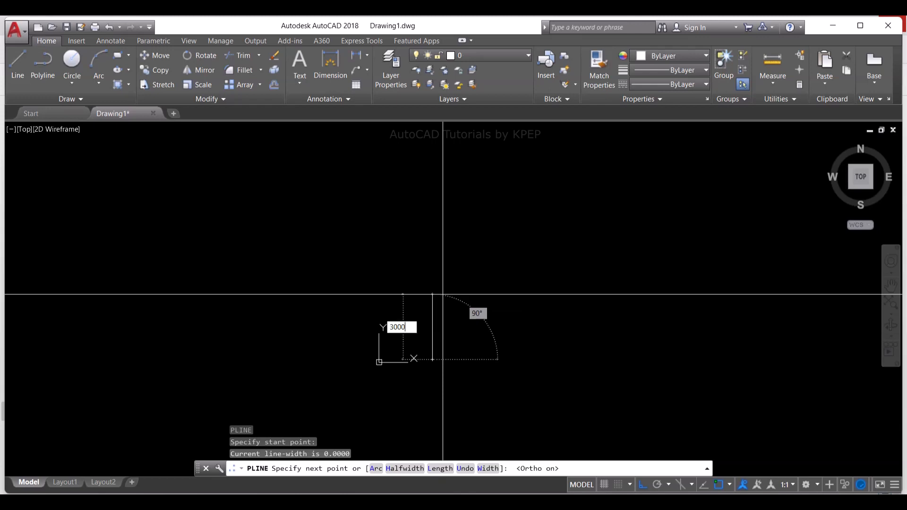
key("Return")
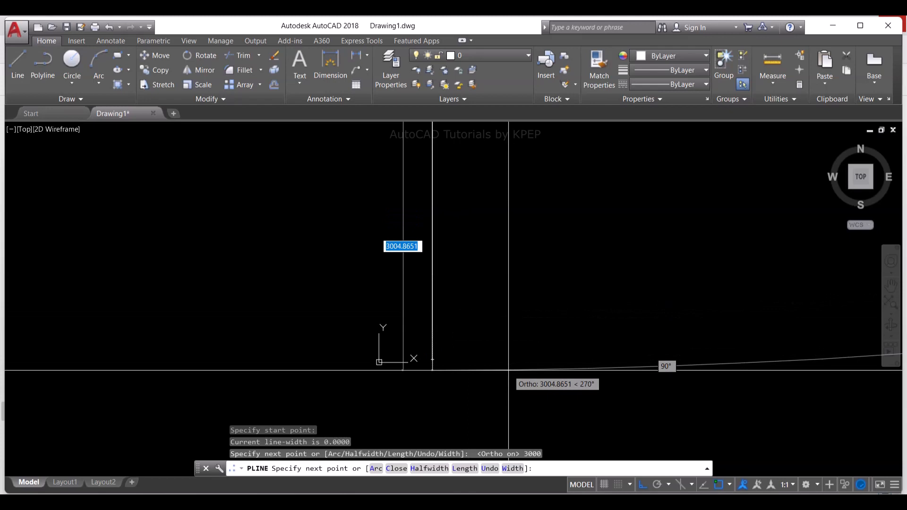
key("Escape")
- Draw a horizontal polyline 4000 long to the right from the upper endpoint of the vertical line
type("z")
key("Return")
type("e")
key("Return")
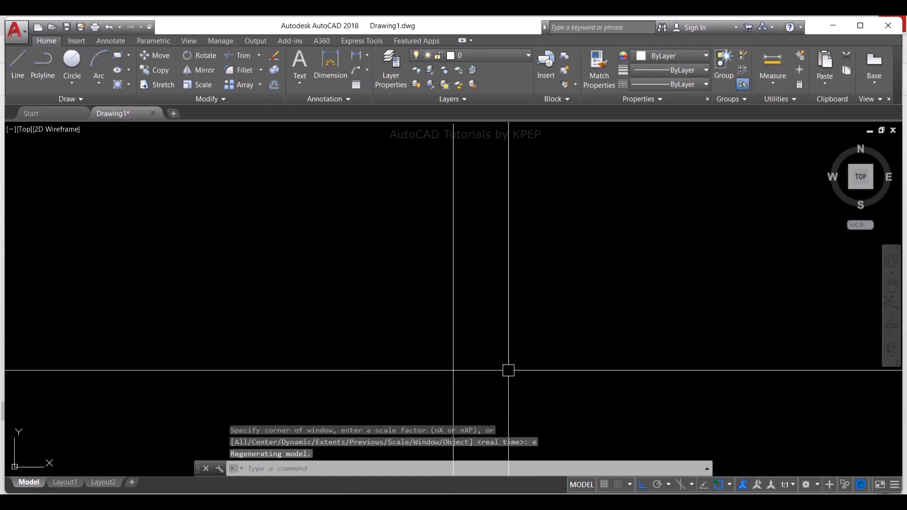
scroll(508, 370, "down", 5)
middle_click_drag(433, 315, 324, 290)
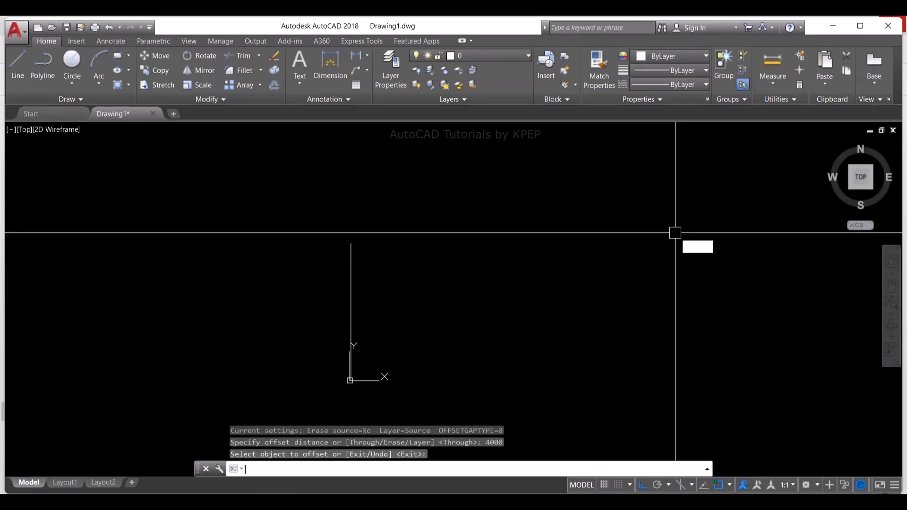
key("Escape")
type("pl")
key("Return")
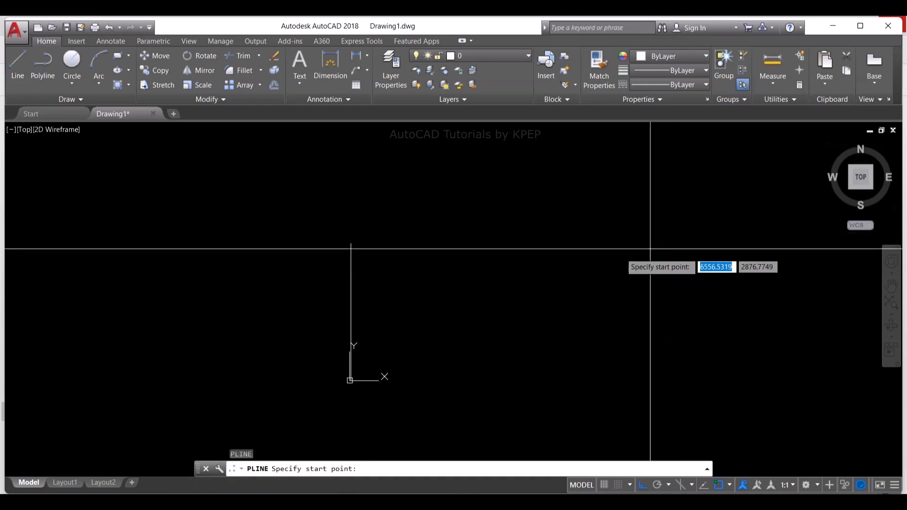
left_click(358, 257)
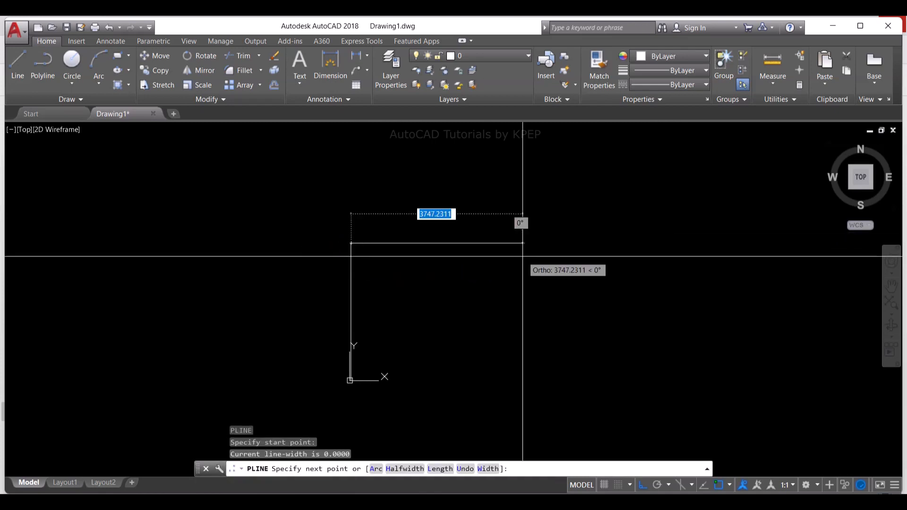
type("4000")
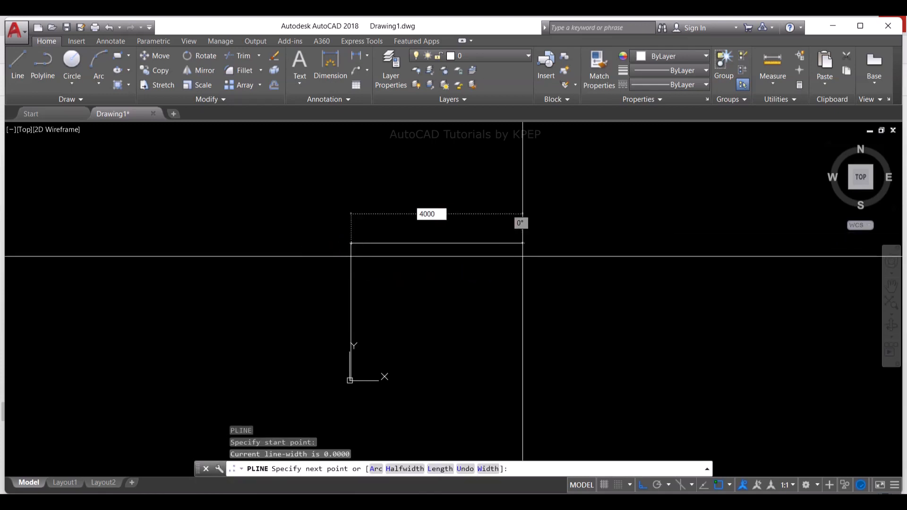
key("Return")
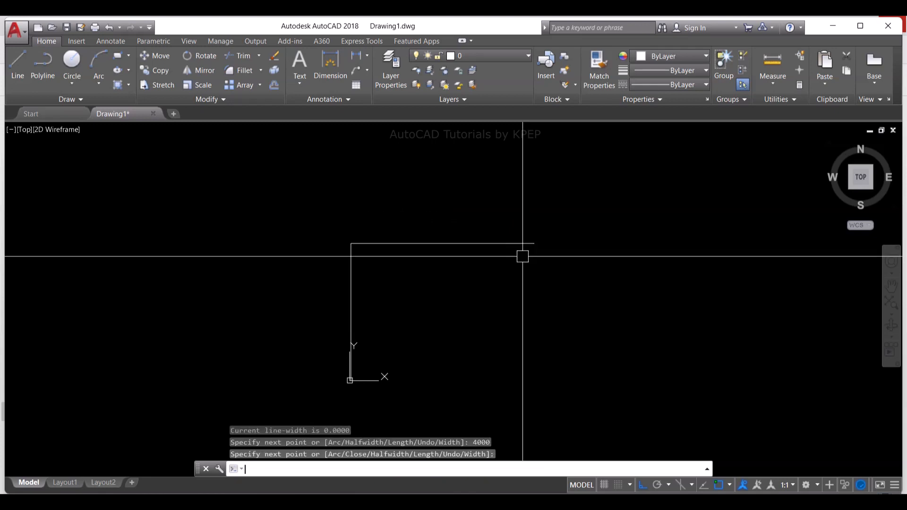
key("Return")
- Offset the horizontal and vertical wall lines 100 towards the inside of the room
type("o")
key("Return")
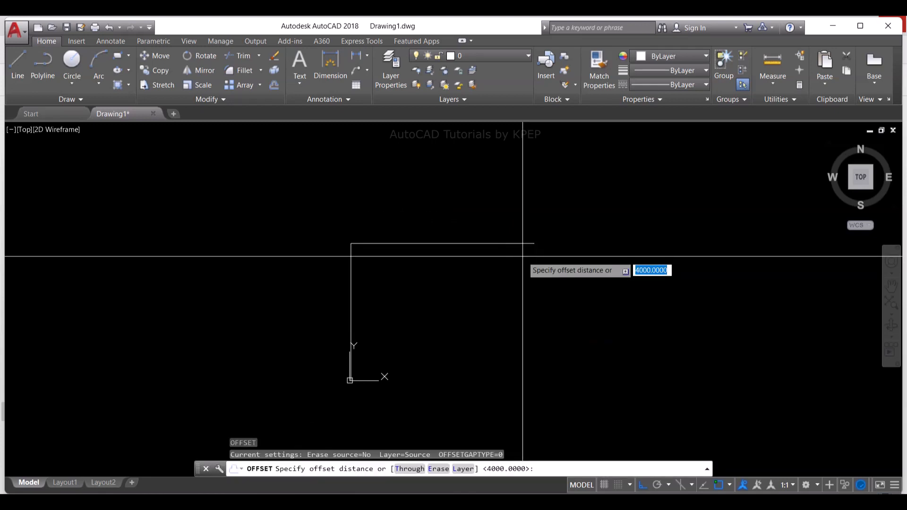
type("100")
key("Return")
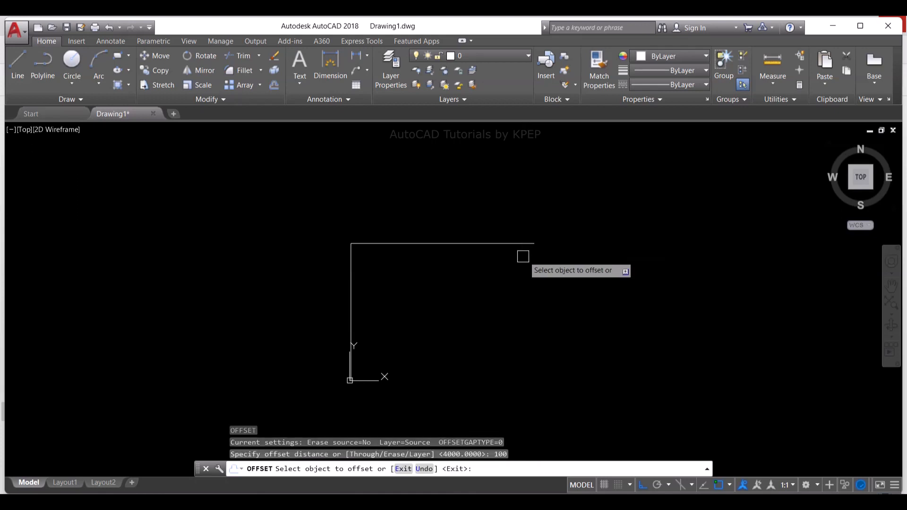
left_click(510, 245)
left_click(425, 269)
left_click(354, 290)
left_click(383, 286)
key("Return")
- Mirror the two left wall lines about a vertical axis through the upper wall's midpoint, keeping the originals
left_click(318, 204)
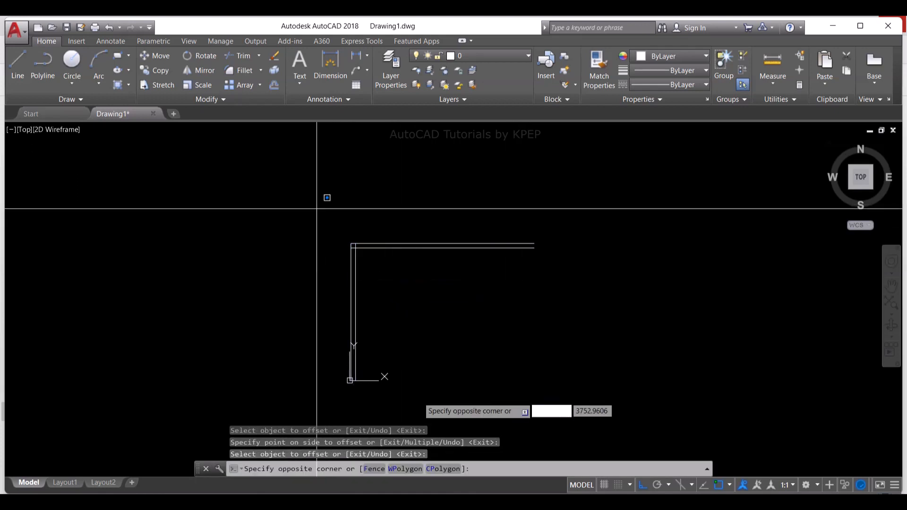
left_click(441, 423)
type("m")
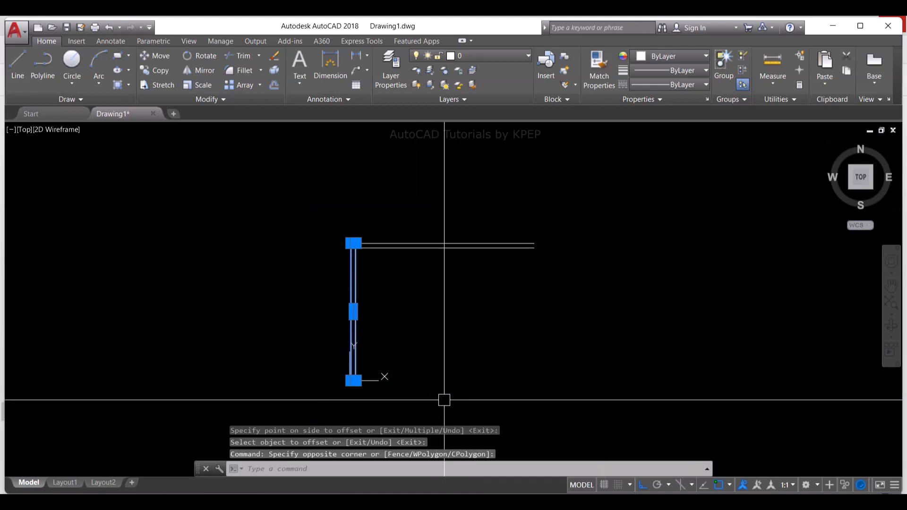
key("Return")
left_click(442, 246)
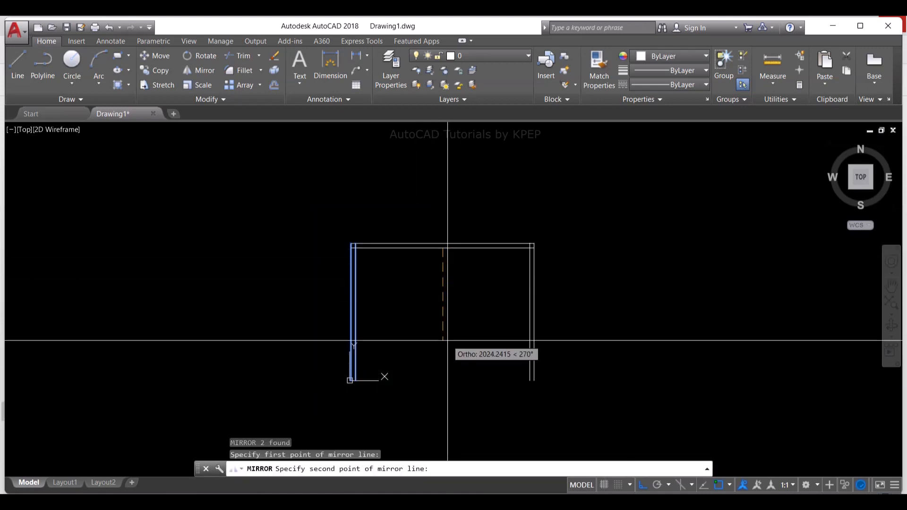
left_click(447, 340)
type("n")
key("Return")
- Mirror the two upper wall lines about a horizontal axis through the side wall's midpoint, keeping the originals
left_click(309, 228)
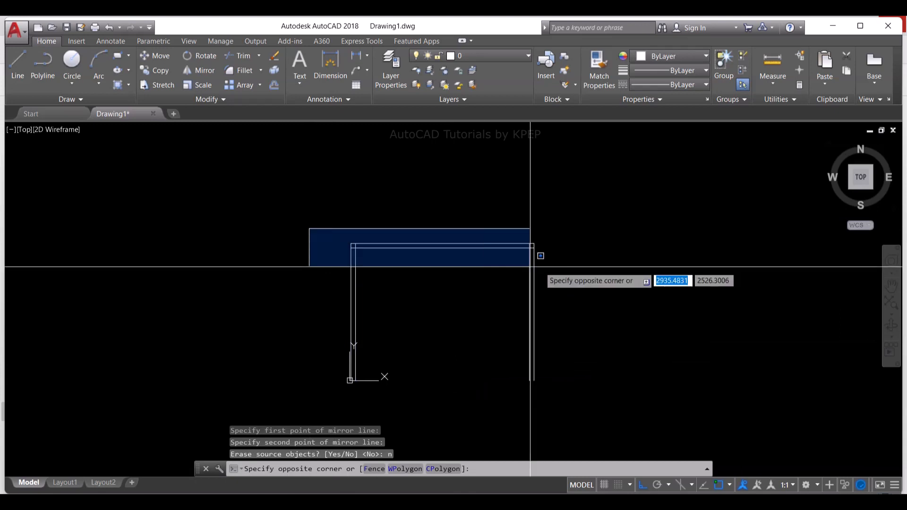
left_click(588, 269)
key("Return")
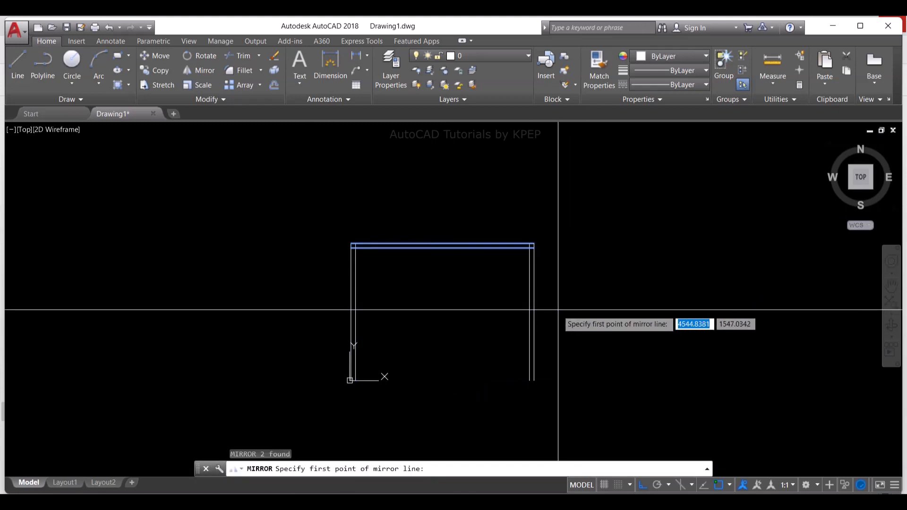
left_click(532, 314)
left_click(596, 316)
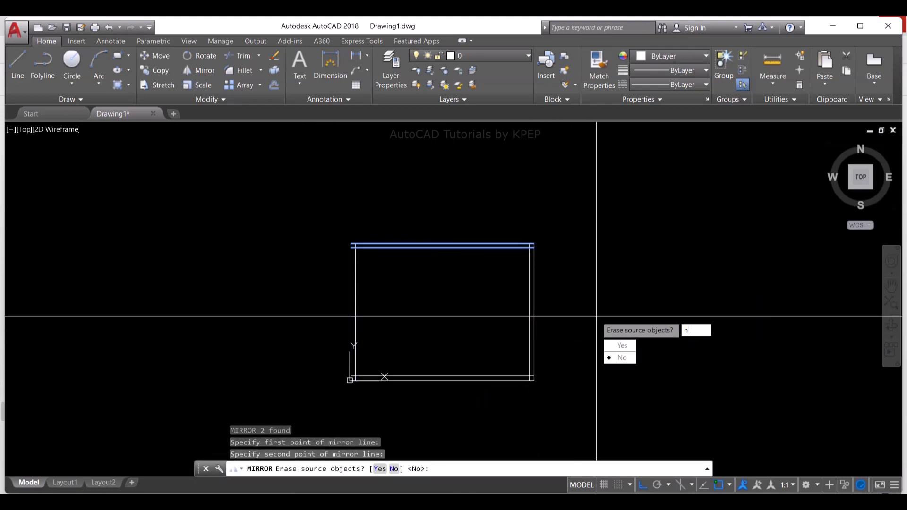
type("n")
key("Return")
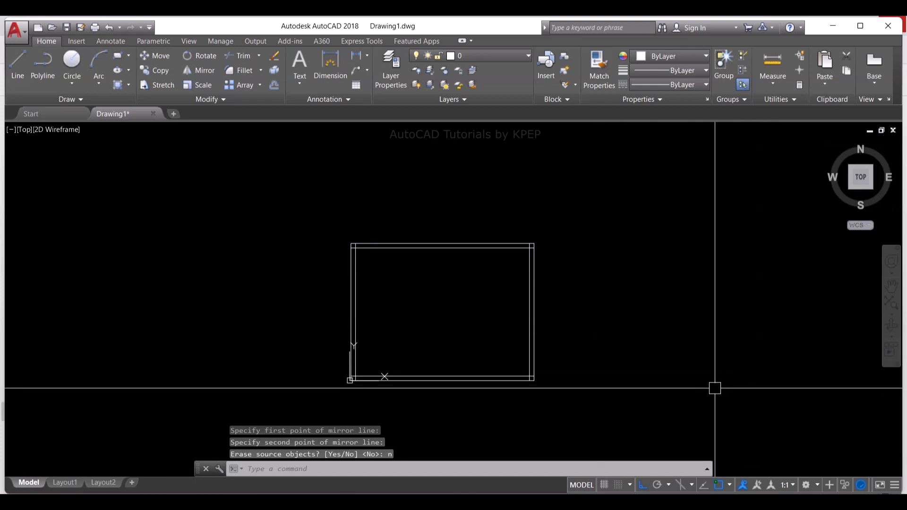
- Offset the inner line of the left wall 100 to the right to mark the first door jamb
middle_click_drag(670, 359, 673, 352)
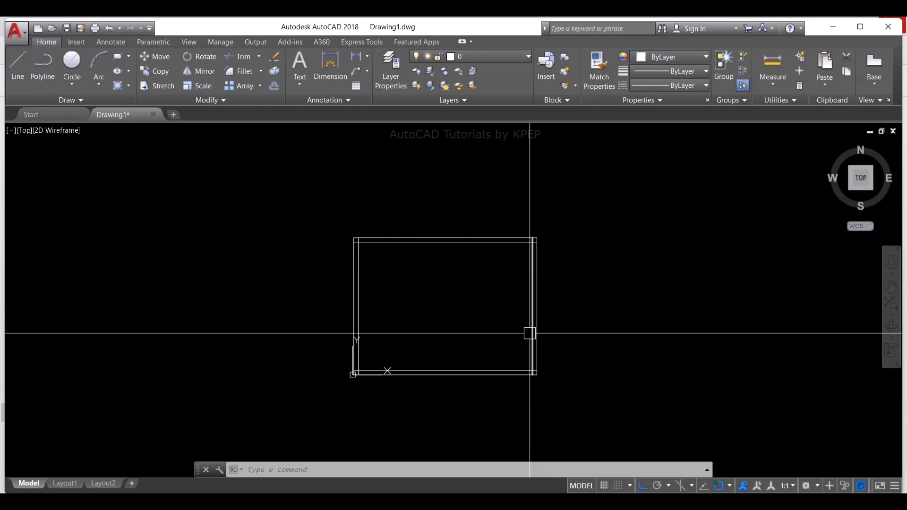
type("o")
key("Return")
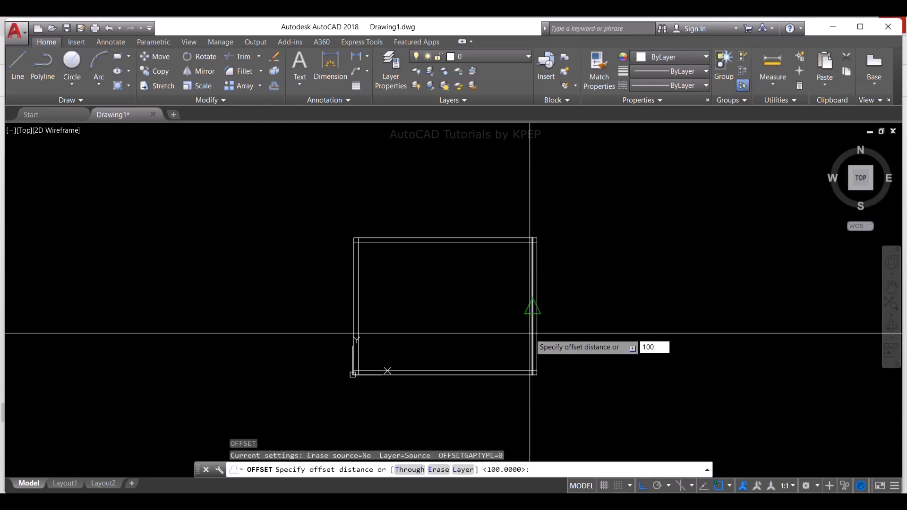
key("Return")
scroll(373, 373, "up", 5)
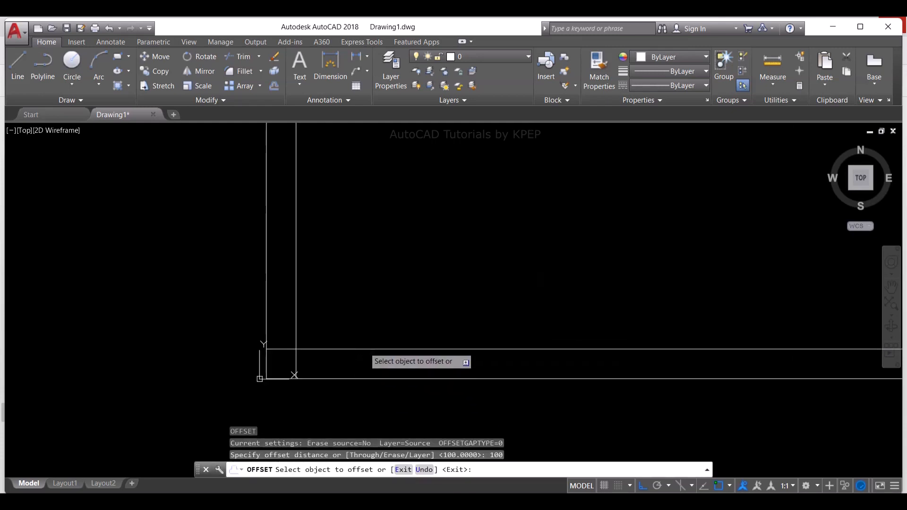
left_click(257, 278)
left_click(266, 270)
key("Return")
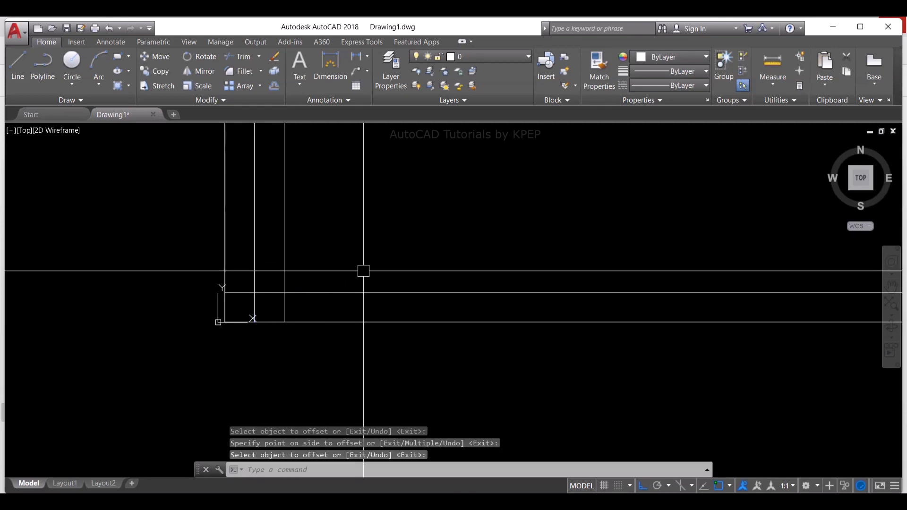
- Offset the first door jamb line 900 to the right to mark the opposite jamb
key("Return")
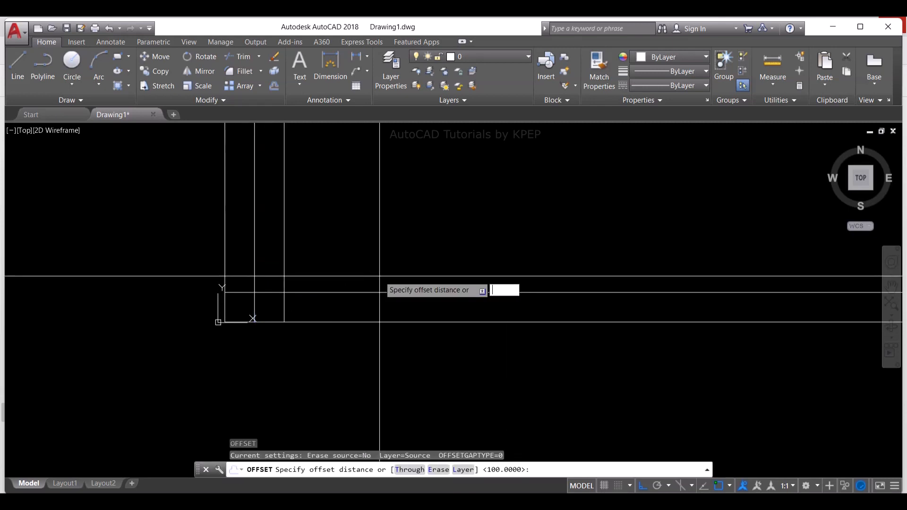
type("900")
key("Return")
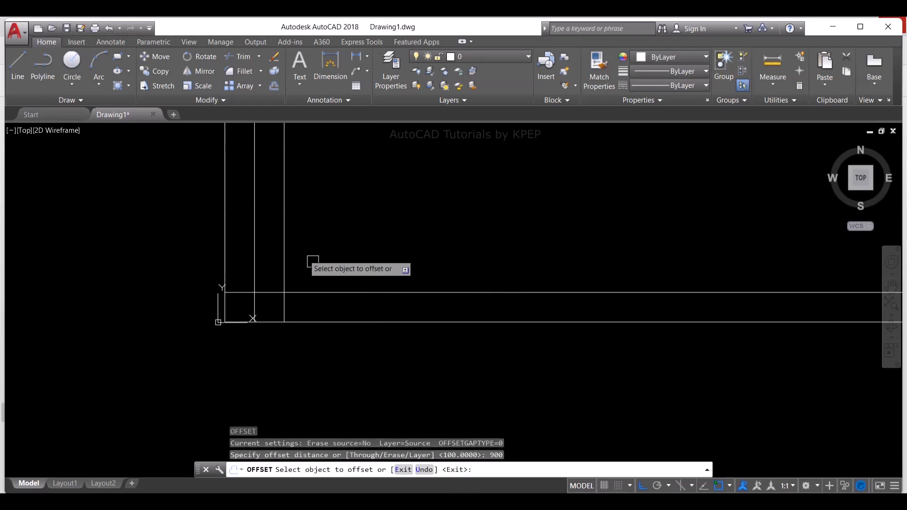
left_click(283, 246)
left_click(408, 245)
key("Return")
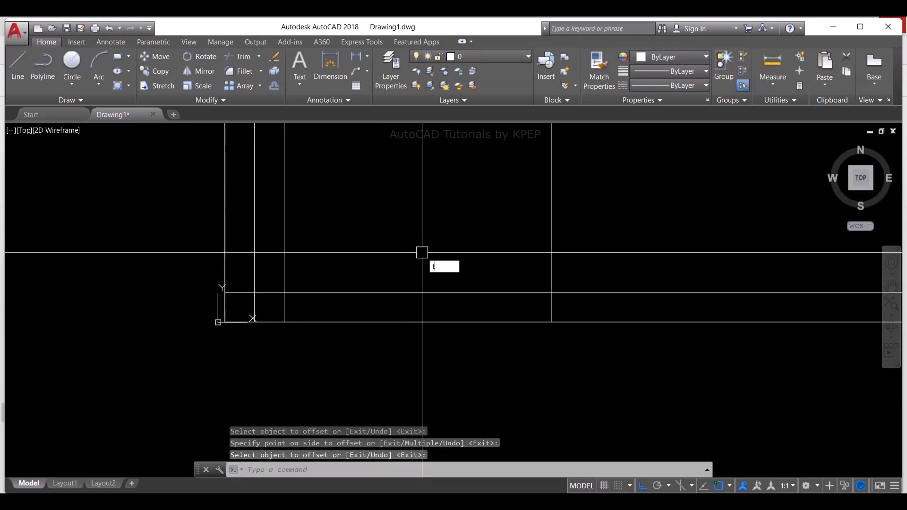
- Trim the lower wall lines between the two jamb lines to open the doorway
type("tr")
key("Return")
left_click(571, 251)
left_click(274, 243)
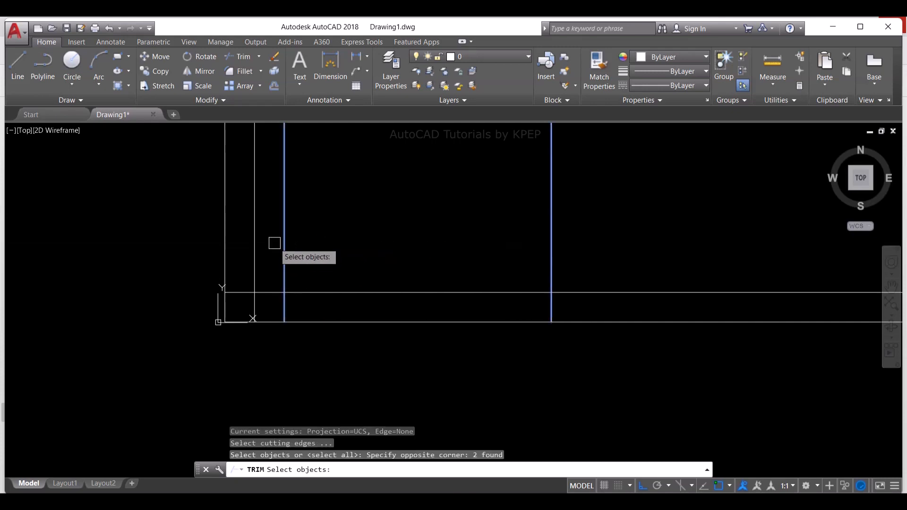
key("Return")
left_click(448, 235)
left_click(442, 360)
key("Return")
- Trim both door jamb lines above the lower wall
type("tr")
key("Return")
key("Return")
left_click(549, 265)
left_click(283, 272)
- Trim the overlapping inner wall line segments at the room's corners
left_click(240, 294)
left_click(255, 309)
scroll(409, 341, "down", 5)
middle_click_drag(411, 224, 365, 255)
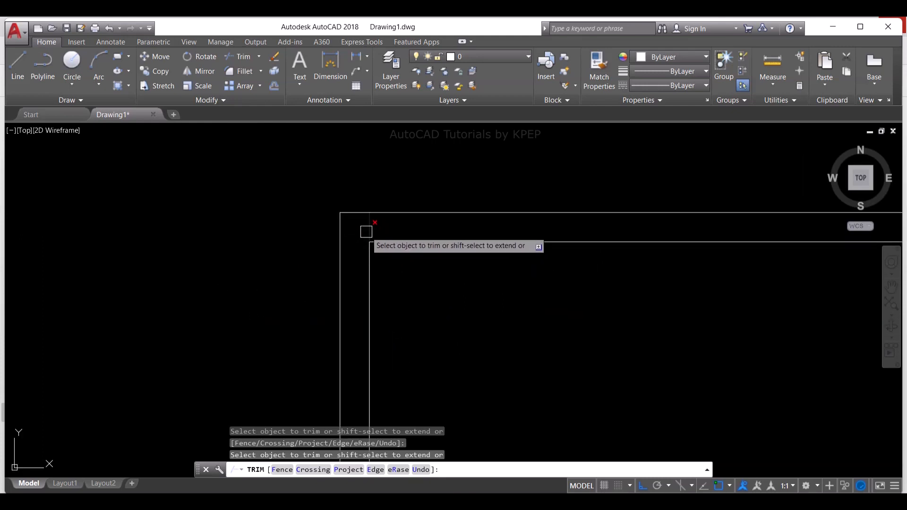
scroll(480, 242, "up", 10)
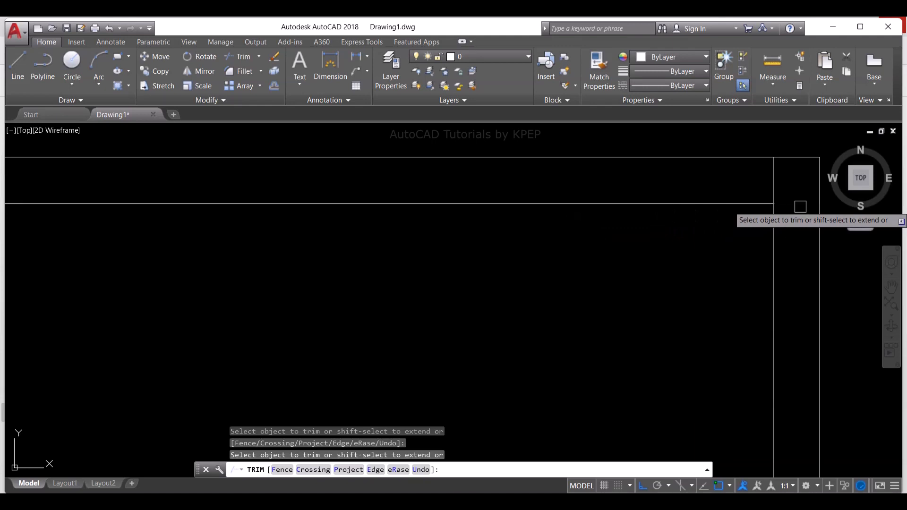
scroll(765, 180, "down", 8)
scroll(656, 336, "up", 7)
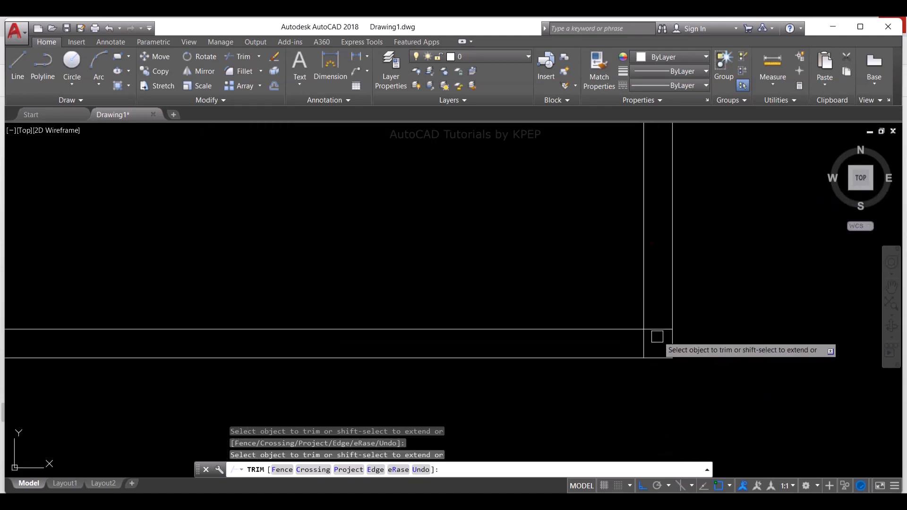
left_click(644, 340)
scroll(637, 335, "down", 8)
key("Return")
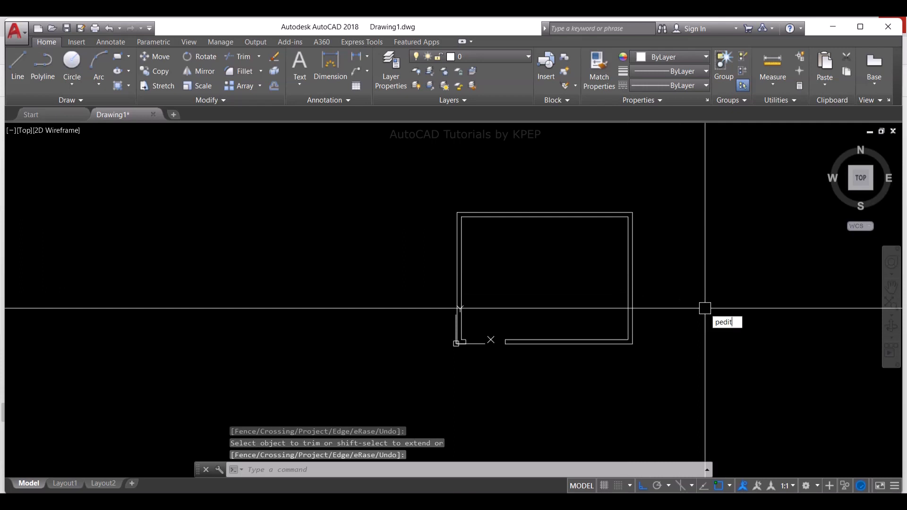
- Join all wall segments into a single polyline with PEDIT and select the outline to check it
key("Return")
left_click(554, 217)
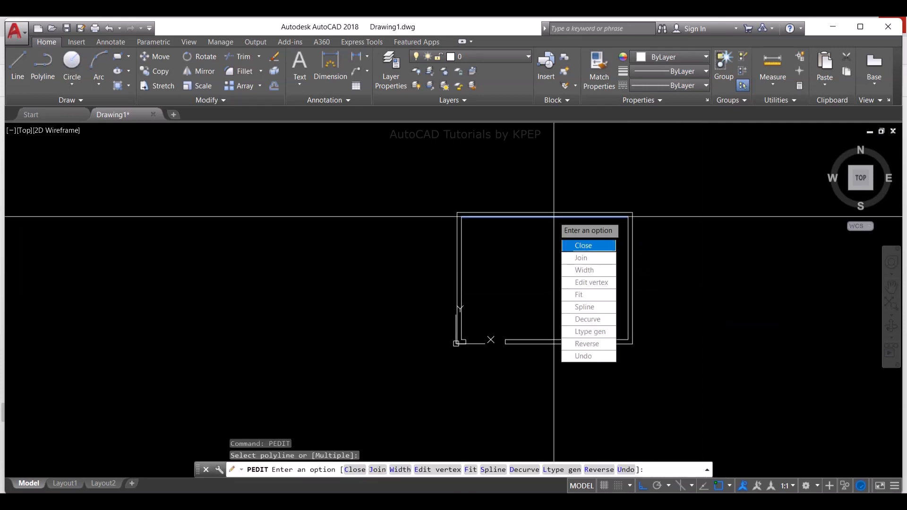
key("Return")
left_click(372, 154)
left_click(716, 367)
key("Return")
key("Return")
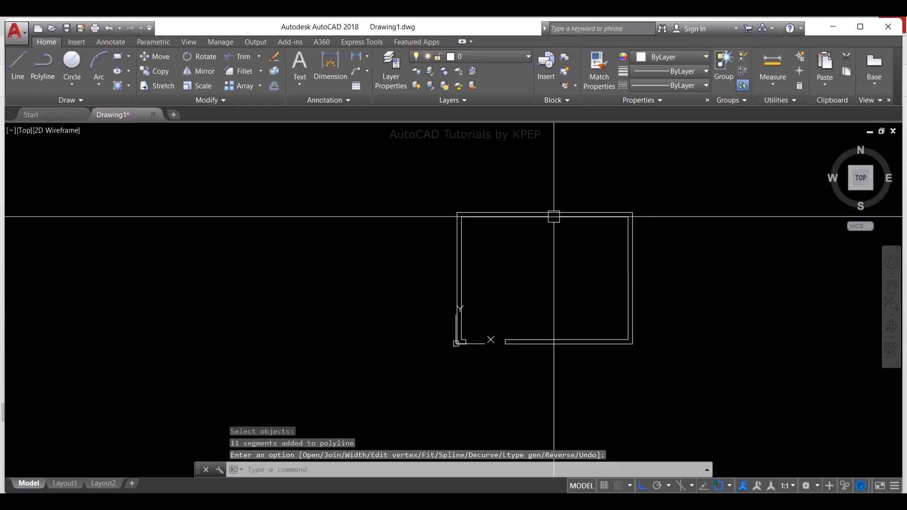
left_click(527, 213)
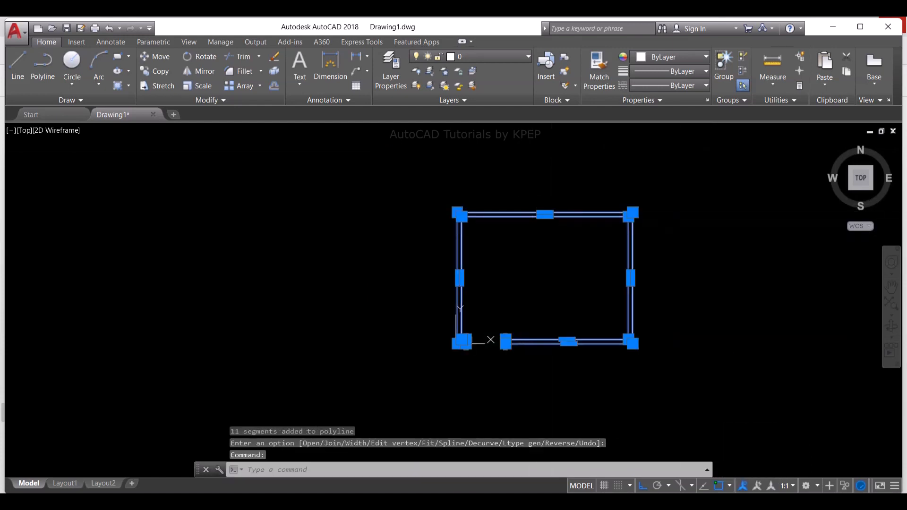
key("Escape")
scroll(498, 354, "up", 5)
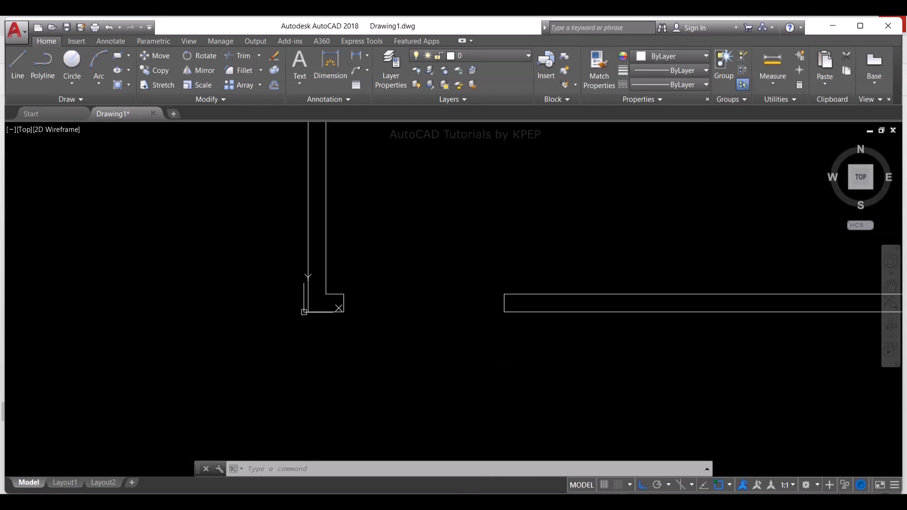
- Draw a 50 by 100 rectangle as the door frame against the left jamb of the doorway
type("rec")
key("Return")
left_click(343, 294)
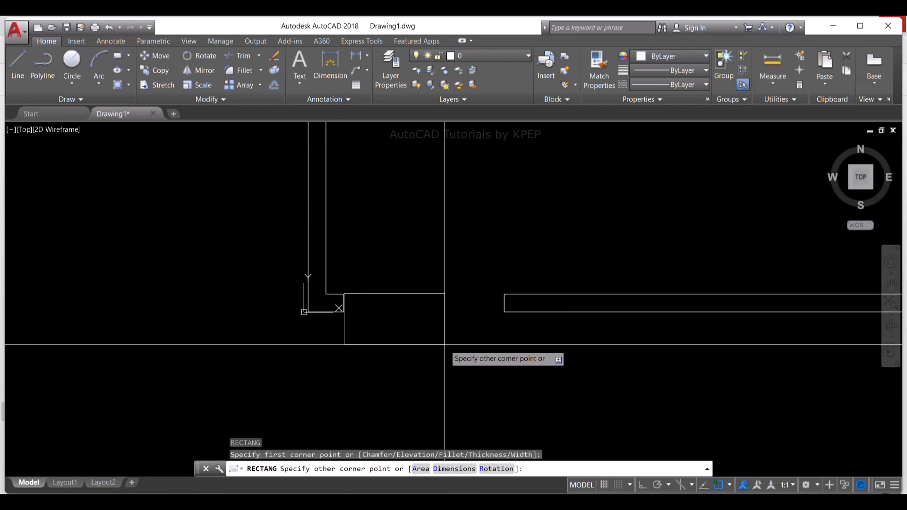
type("d")
key("Return")
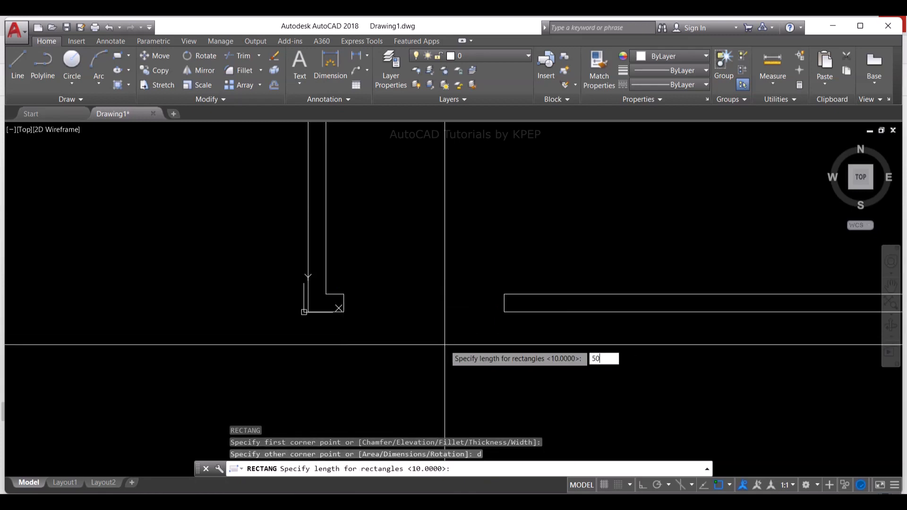
key("Return")
type("100")
key("Return")
left_click(503, 371)
- Copy the door frame rectangle from its lower outer corner to the lower corner of the opposite jamb
left_click(338, 272)
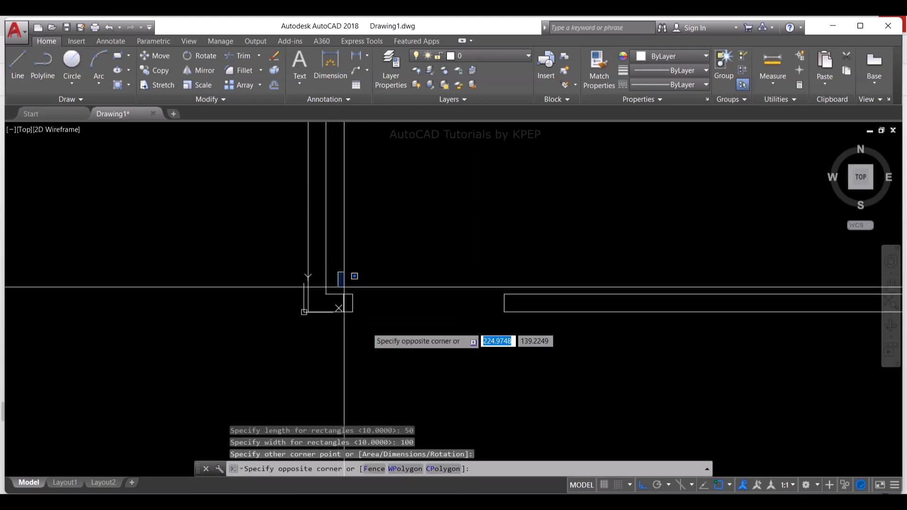
left_click(401, 346)
type("co")
key("Return")
left_click(353, 312)
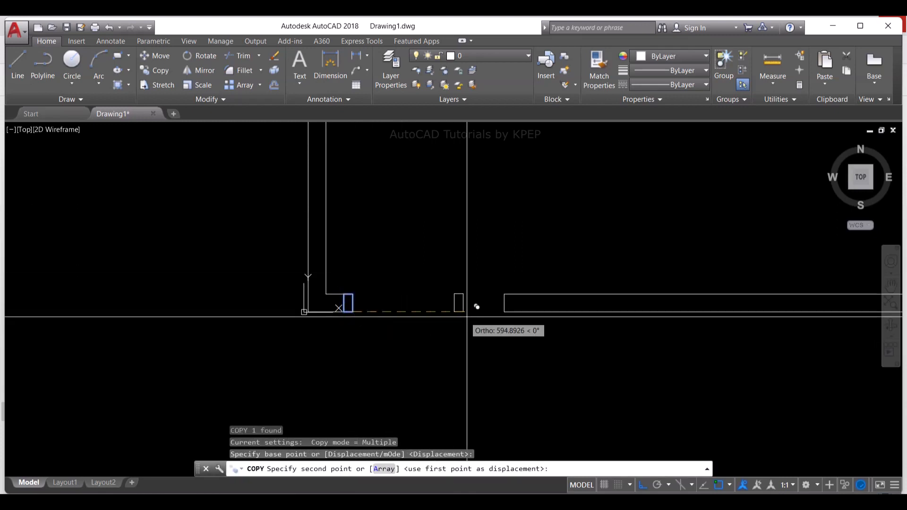
left_click(504, 312)
key("Return")
middle_click_drag(432, 267, 429, 325)
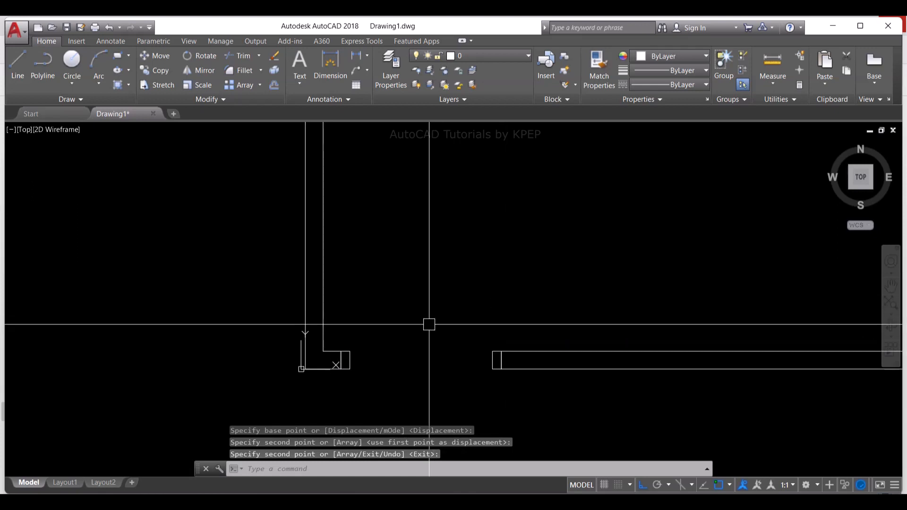
key("Escape")
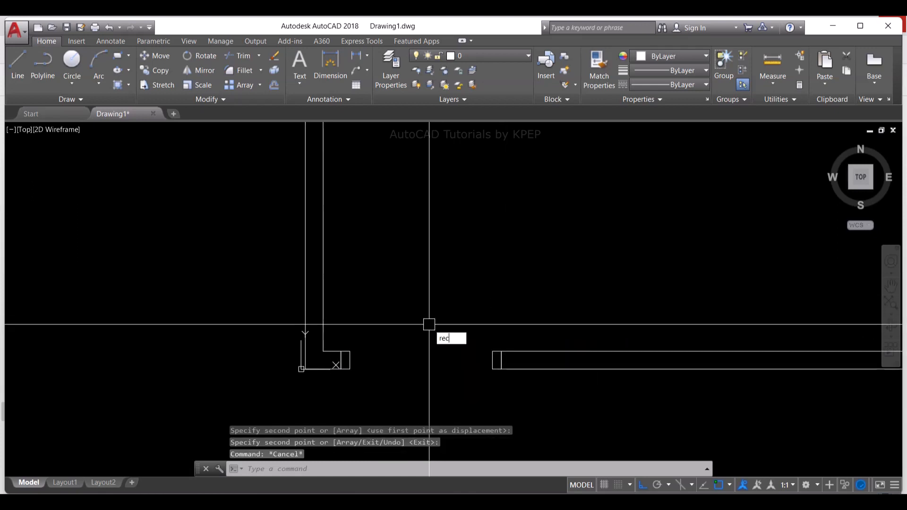
- Draw a 50 by 800 upright rectangle as the door leaf, starting at the left frame's upper inner corner
type("rec")
key("Return")
left_click(350, 351)
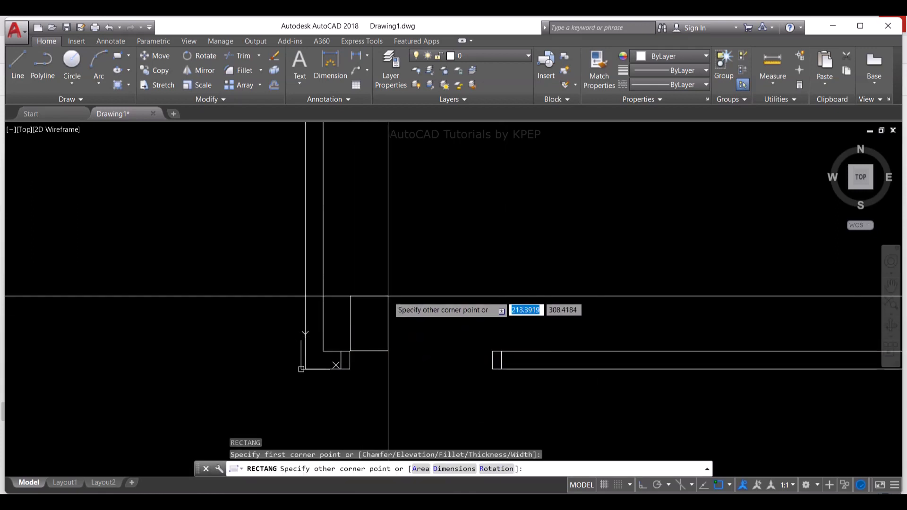
key("Return")
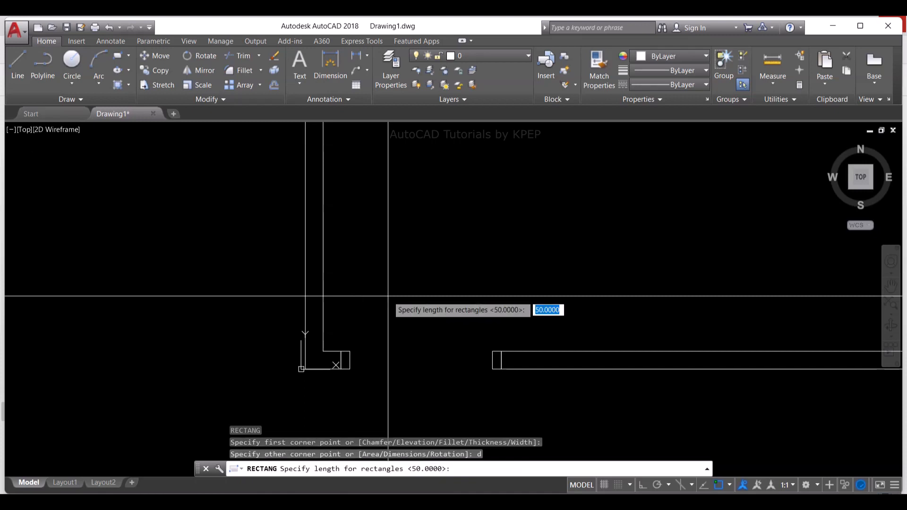
key("Return")
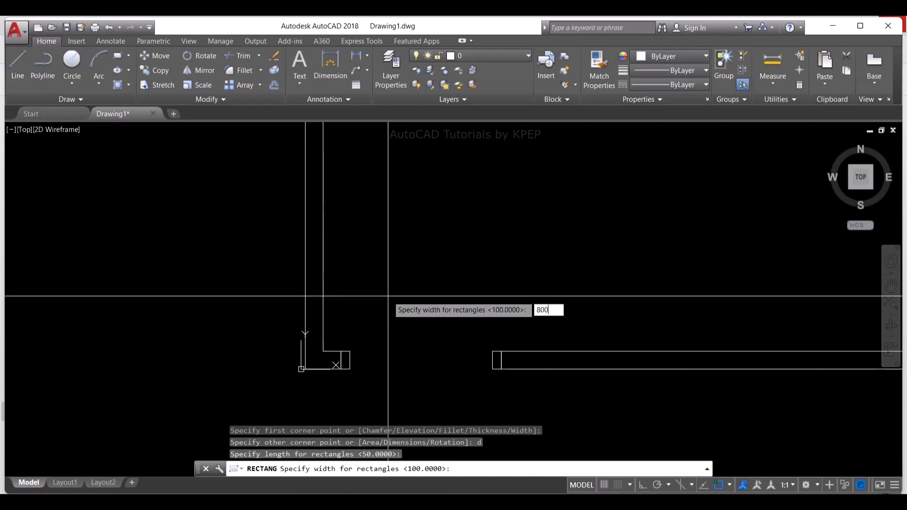
key("Return")
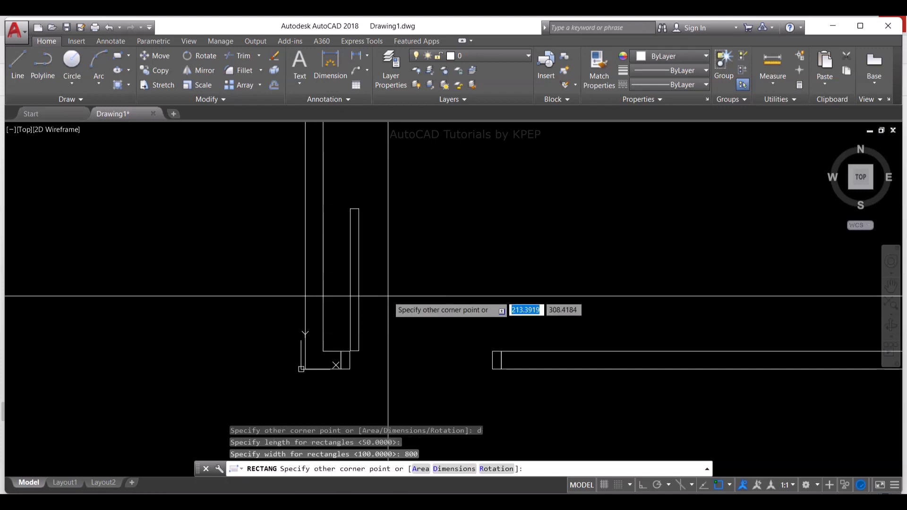
left_click(388, 296)
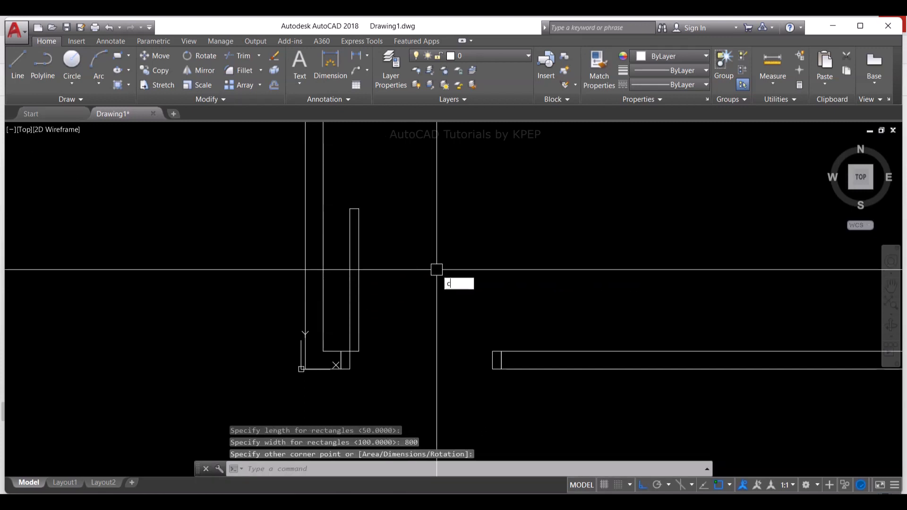
- Draw a circle centred on the door leaf's lower hinge corner with its radius reaching the leaf's top end
type("c")
key("Return")
left_click(350, 351)
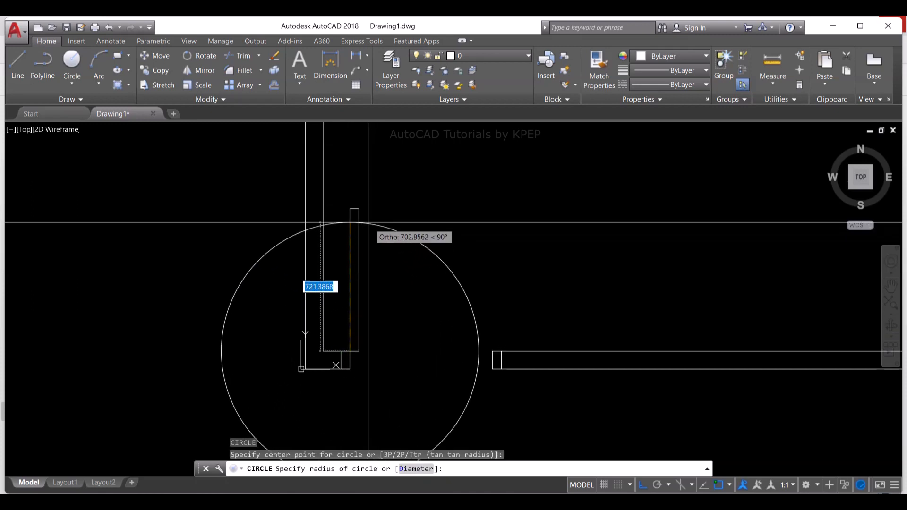
left_click(358, 208)
middle_click_drag(479, 306, 471, 243)
- Trim the circle to the quarter arc between the door leaf and the right frame, and erase the leftover arc piece
type("tr")
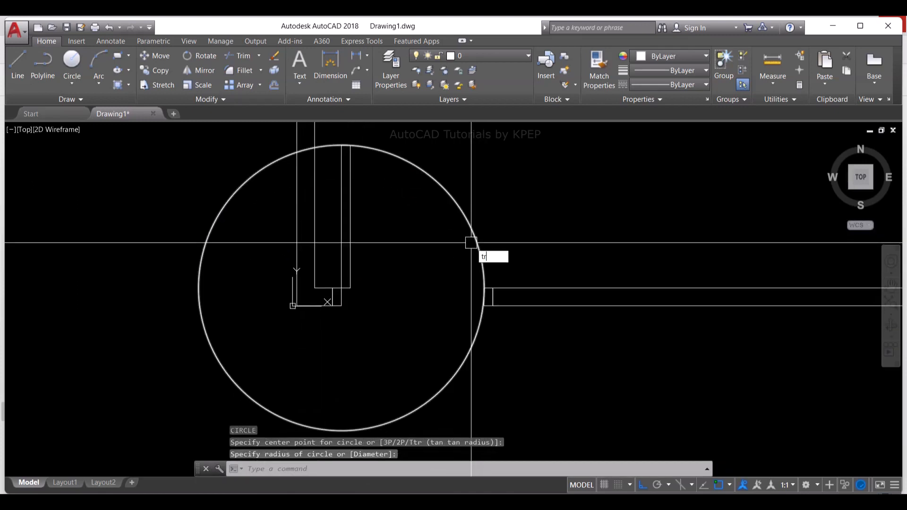
key("Return")
key("Return")
left_click(477, 328)
left_click(327, 146)
left_click(233, 136)
left_click(325, 175)
key("Delete")
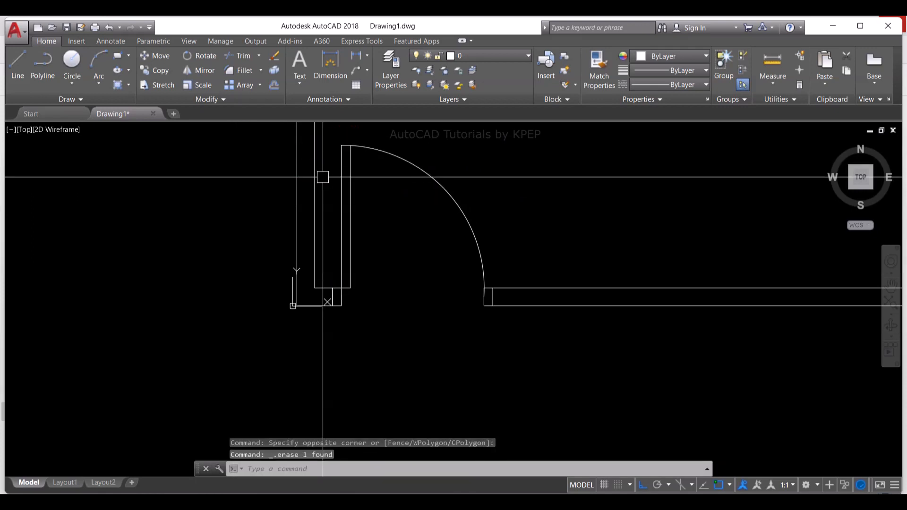
- Load the HIDDEN2 linetype and assign it to the door swing arc
middle_click_drag(569, 239, 550, 341)
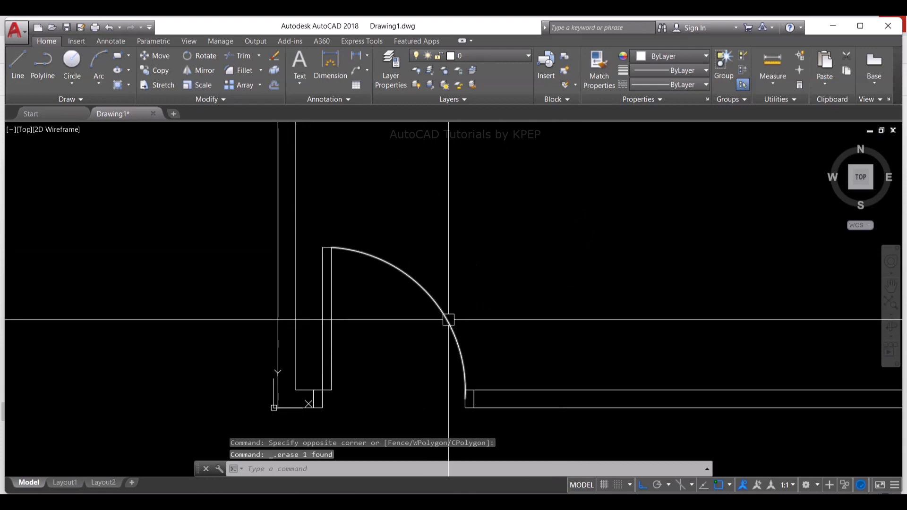
left_click(448, 320)
left_click(680, 84)
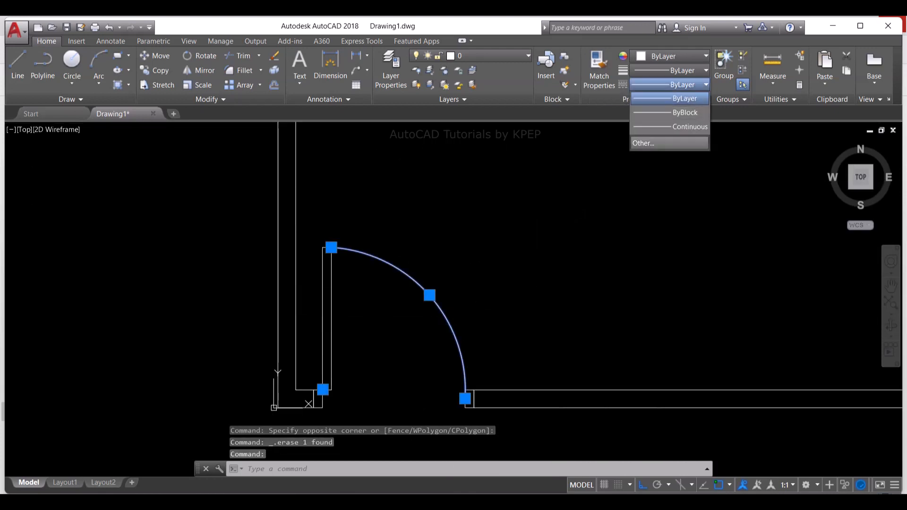
left_click(670, 143)
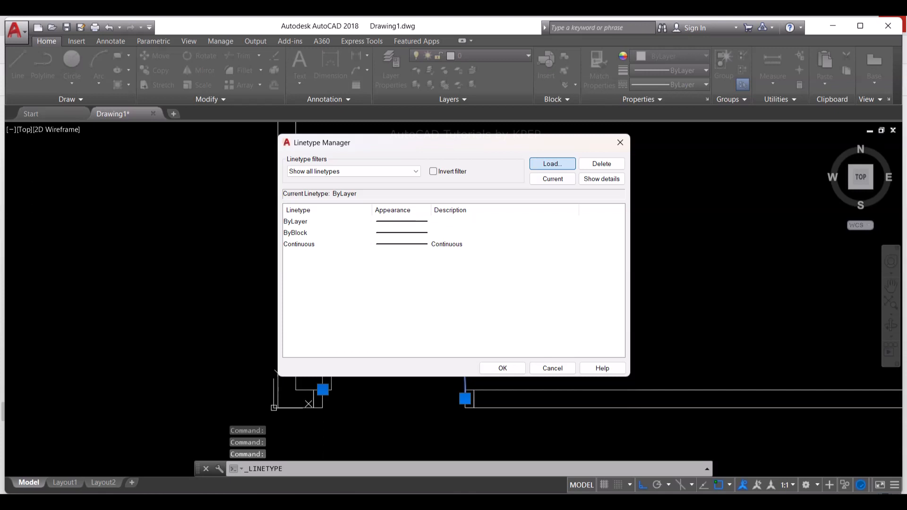
left_click(552, 163)
scroll(472, 271, "down", 7)
scroll(472, 271, "down", 4)
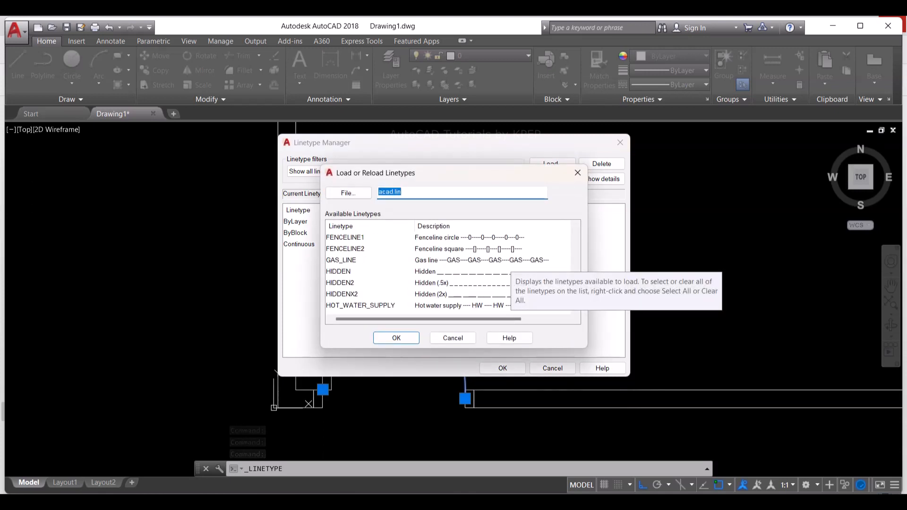
left_click(340, 283)
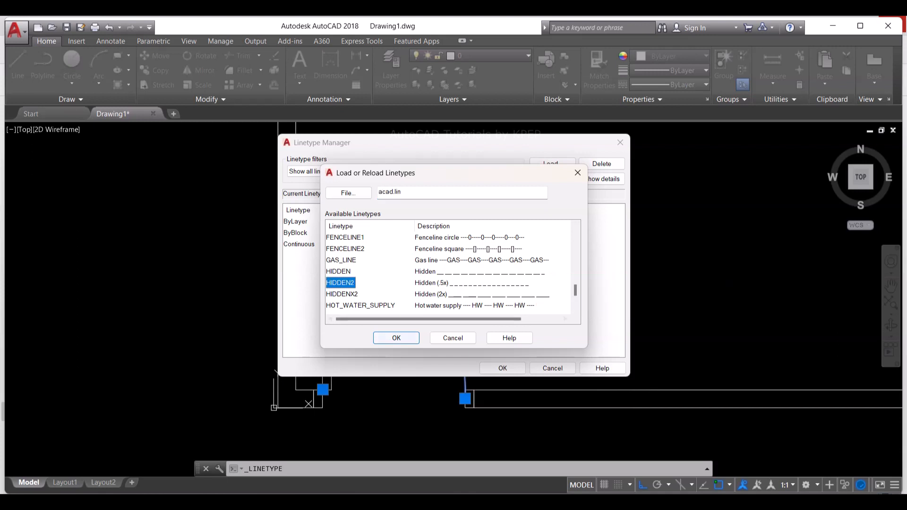
key("Return")
key("Return")
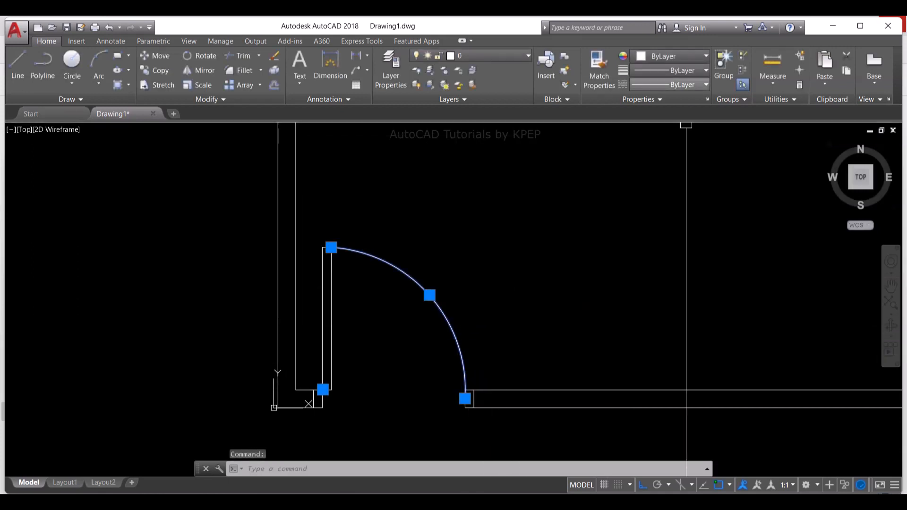
left_click(671, 85)
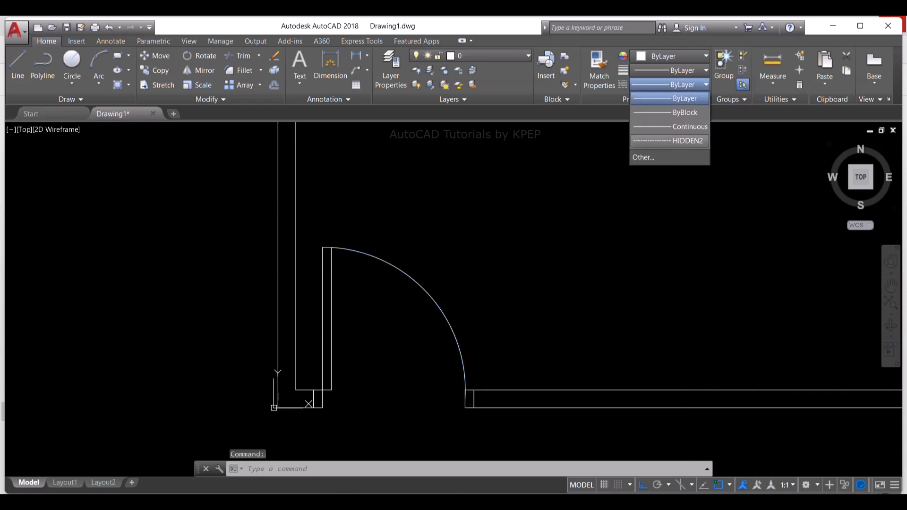
left_click(680, 140)
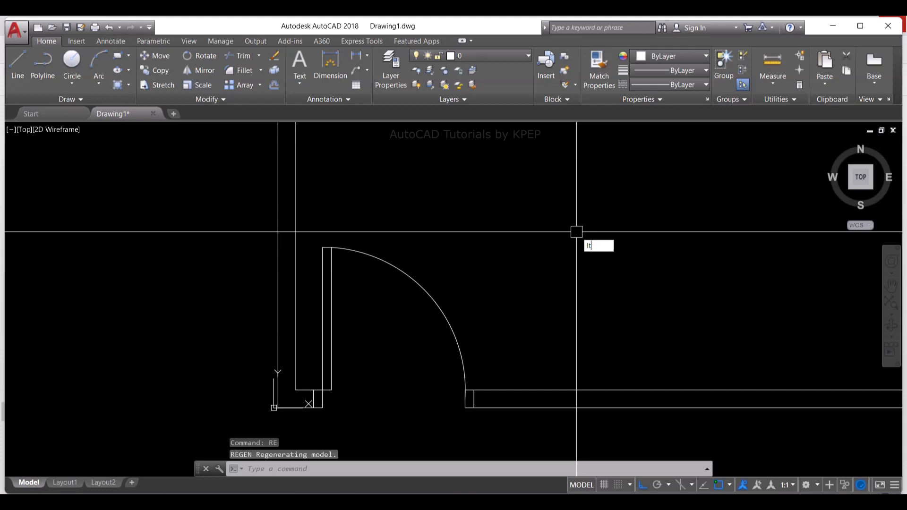
type("lt")
key("Return")
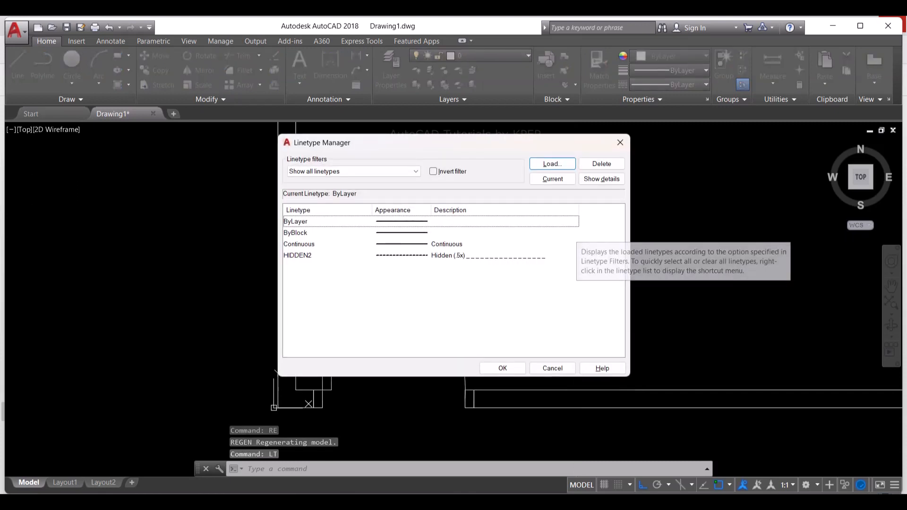
left_click(472, 255)
key("Escape")
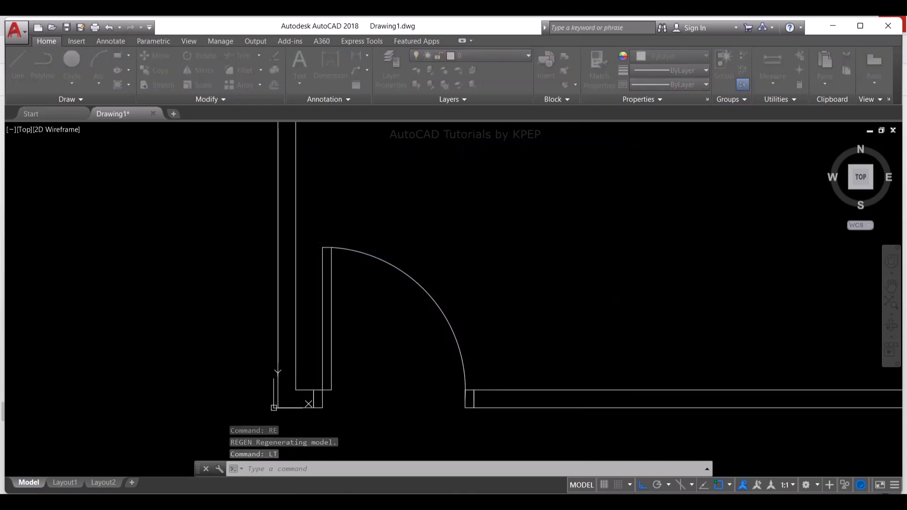
- Set the global linetype scale factor to 1000 with LTSCALE
type("lts")
key("Return")
type("1")
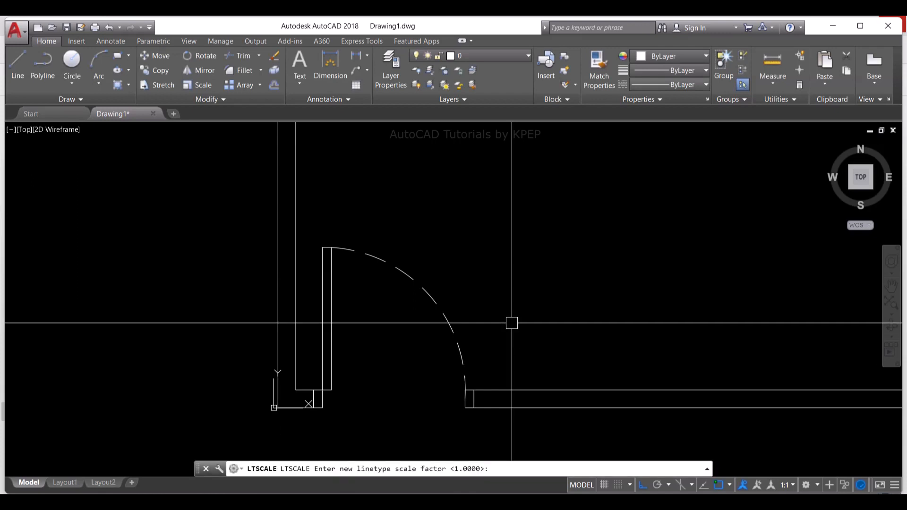
type("1000")
key("Return")
scroll(510, 321, "down", 5)
middle_click_drag(532, 297, 510, 314)
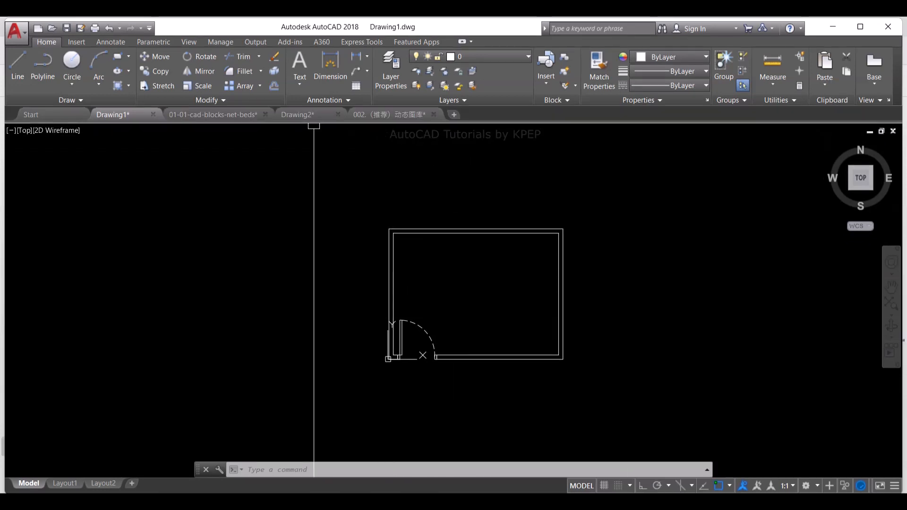
- Copy the double bed block with nightstands from Drawing2 and paste it into Drawing1 outside the room
left_click(298, 114)
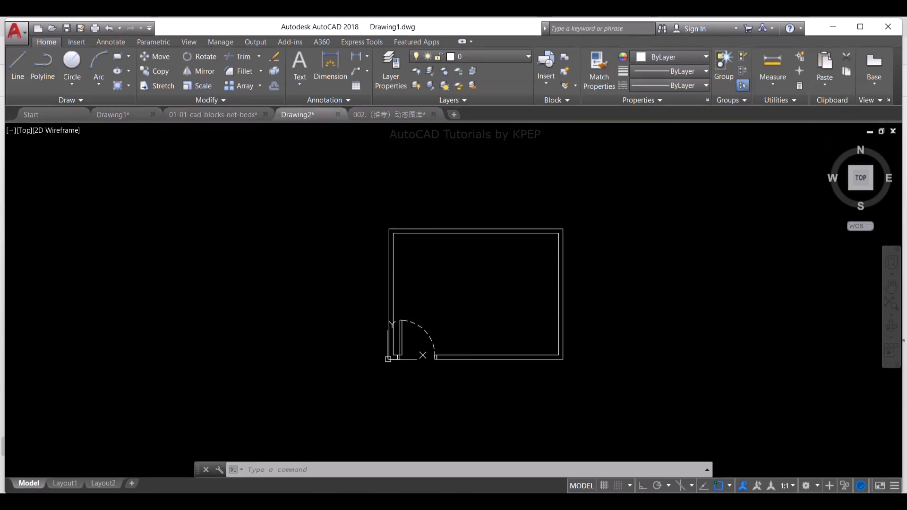
left_click(275, 192)
left_click(508, 367)
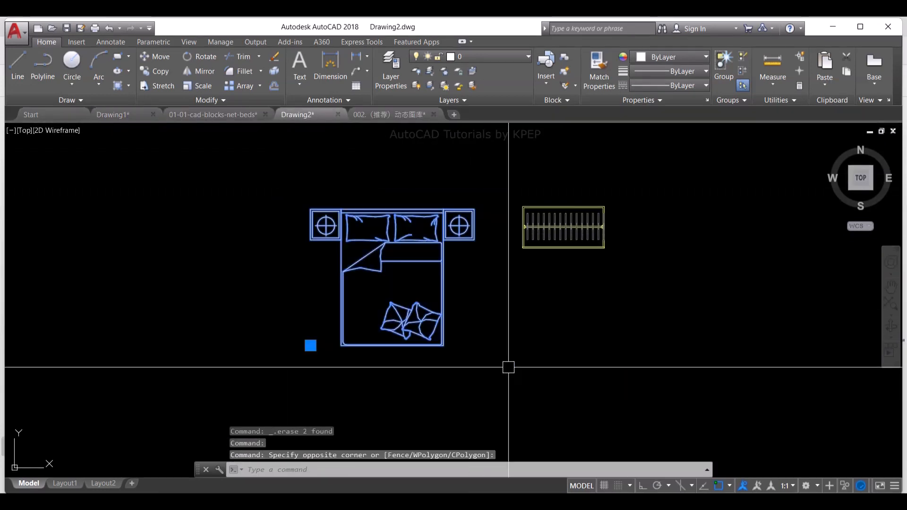
key("ctrl+c")
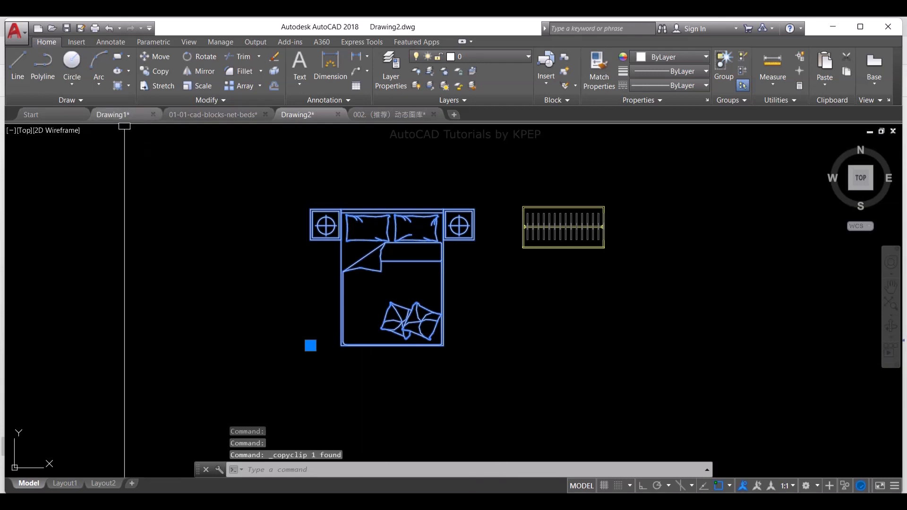
left_click(114, 115)
key("ctrl+v")
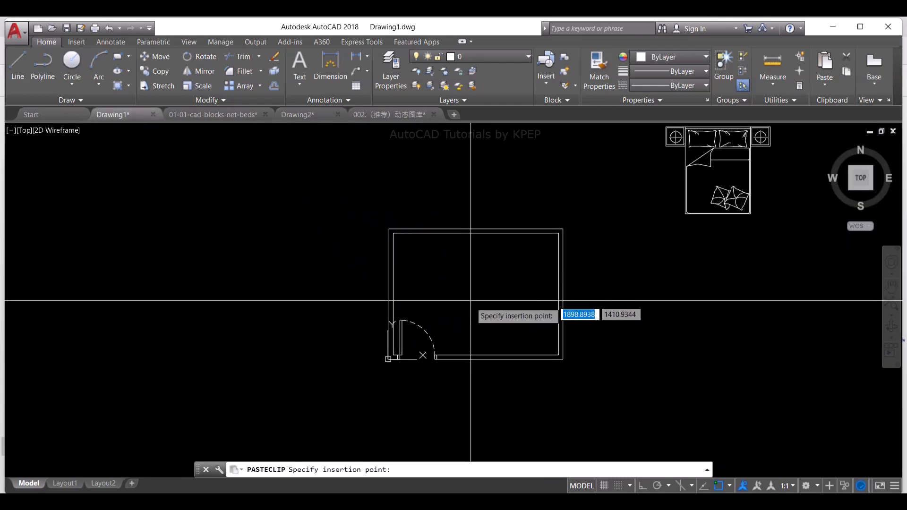
left_click(682, 253)
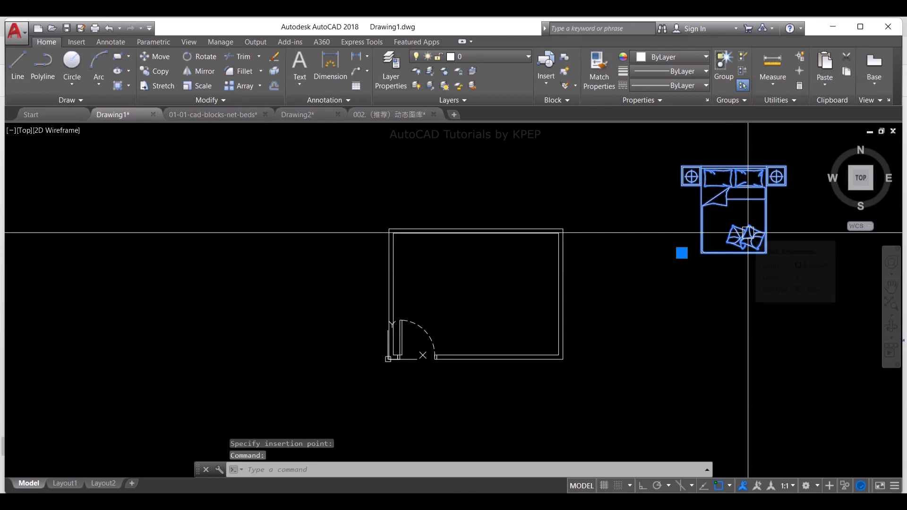
- Move the bed block by its upper right corner to the room's upper right inner wall corner
type("M")
key("Return")
scroll(780, 169, "up", 2)
left_click(790, 163)
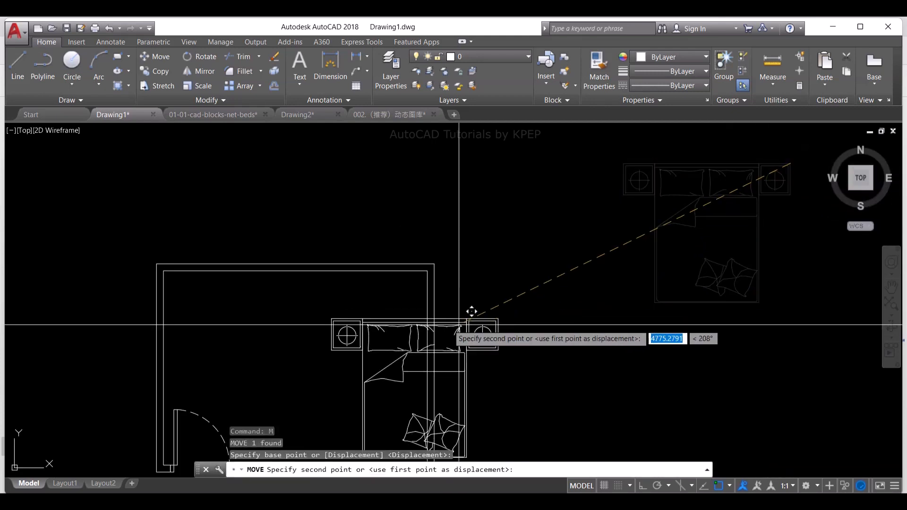
left_click(427, 271)
middle_click_drag(475, 317, 579, 263)
scroll(507, 273, "up", 2)
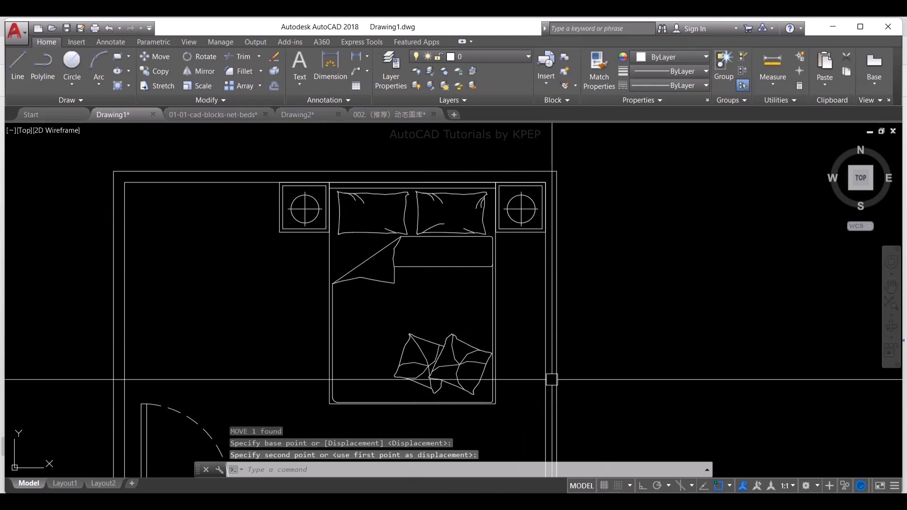
- Copy the wardrobe block from Drawing2 and paste it into Drawing1 inside the bedroom
left_click(303, 115)
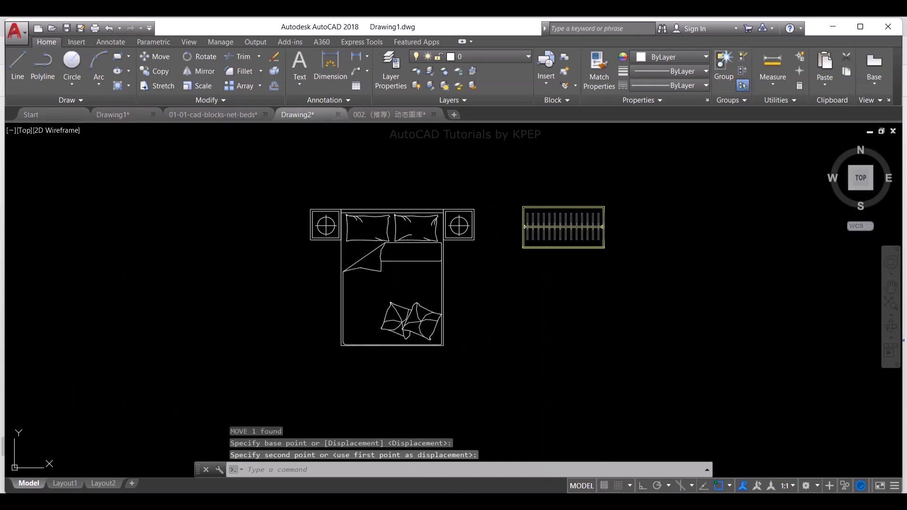
left_click(534, 220)
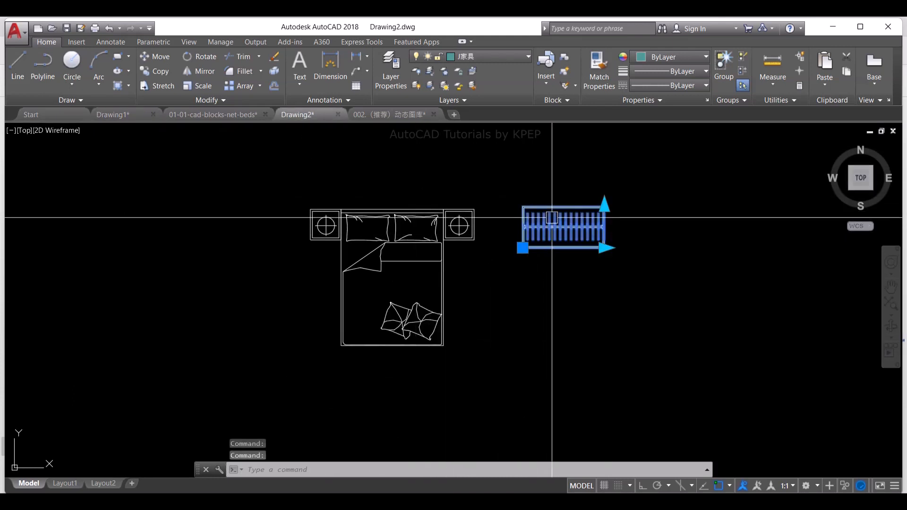
key("ctrl+c")
left_click(113, 114)
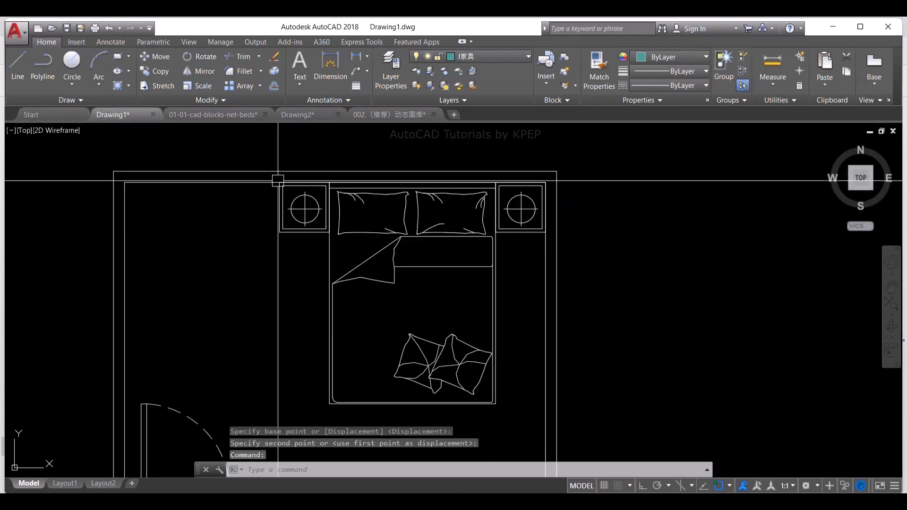
middle_click_drag(265, 251, 378, 223)
key("ctrl+v")
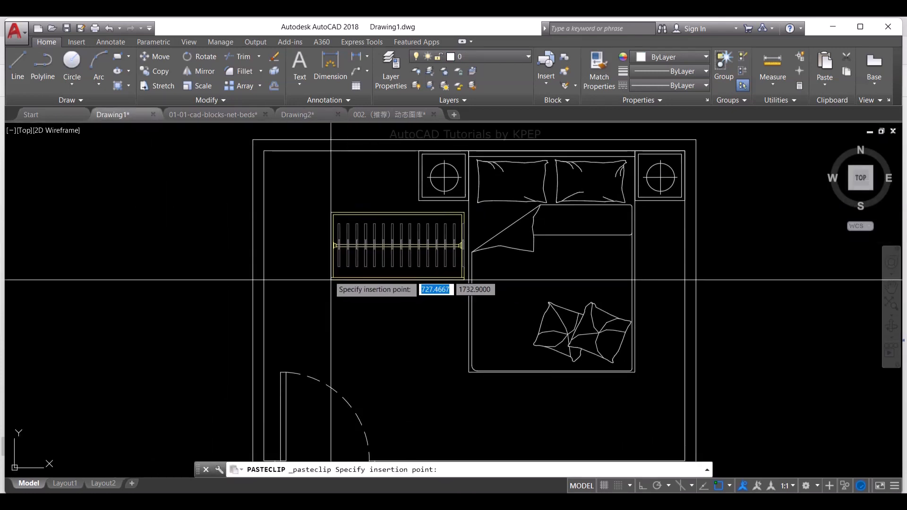
- Move the wardrobe by its upper left corner to the room's upper left inner wall corner
type("M")
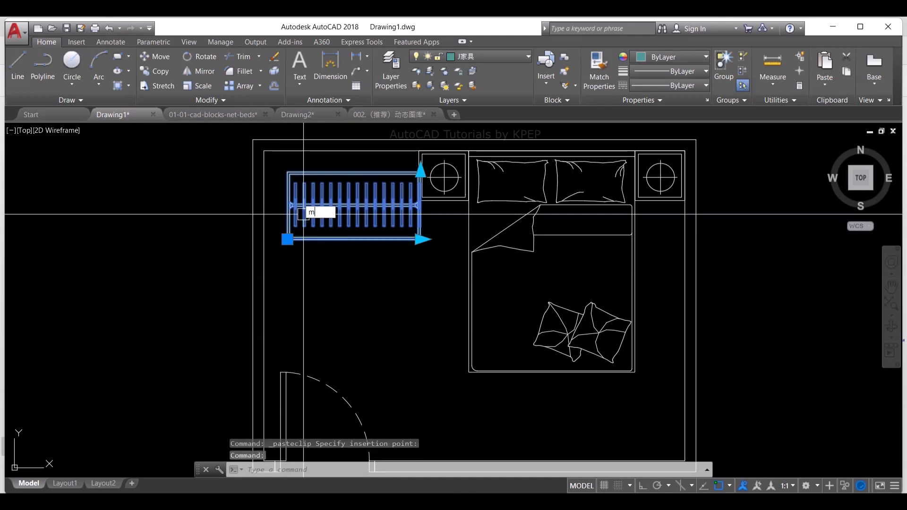
key("Return")
left_click(286, 173)
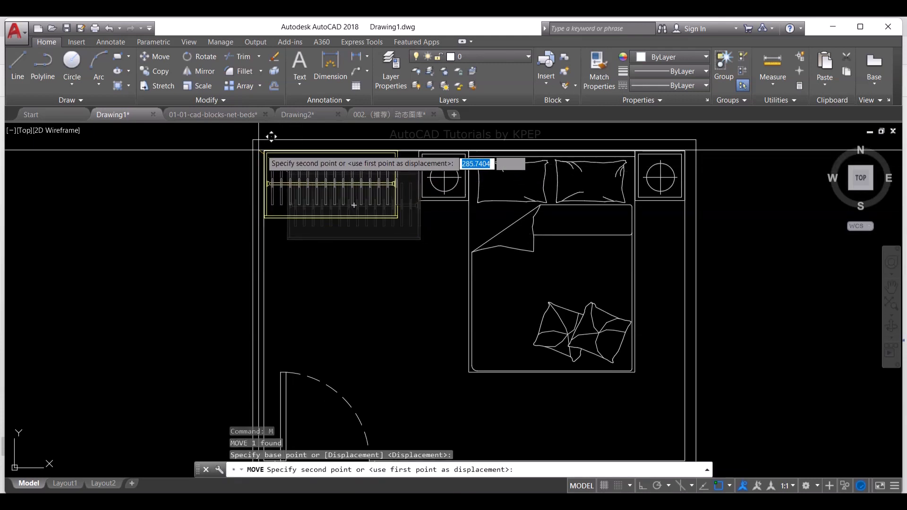
left_click(263, 151)
scroll(373, 222, "down", 4)
scroll(421, 263, "up", 2)
middle_click_drag(543, 306, 503, 303)
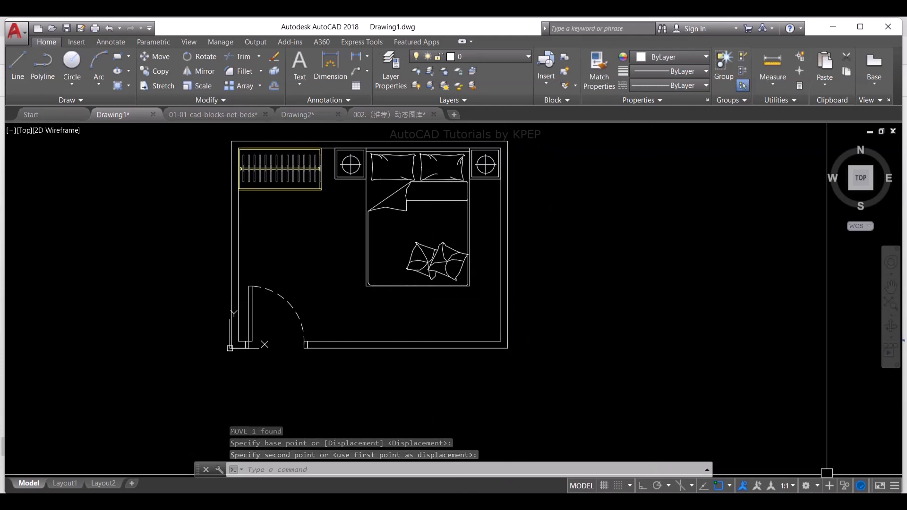
- Draw a horizontal construction line through the midpoint of the right inner wall line
type("l")
key("Return")
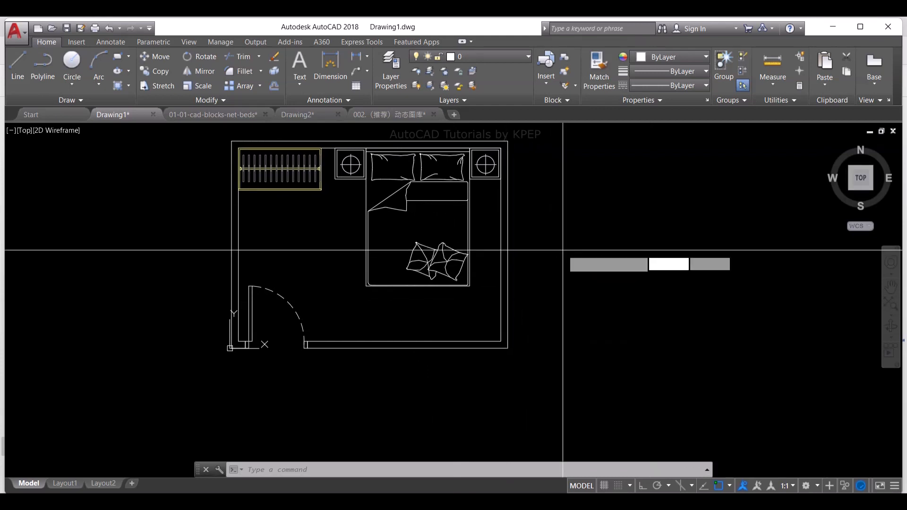
type("h")
key("Return")
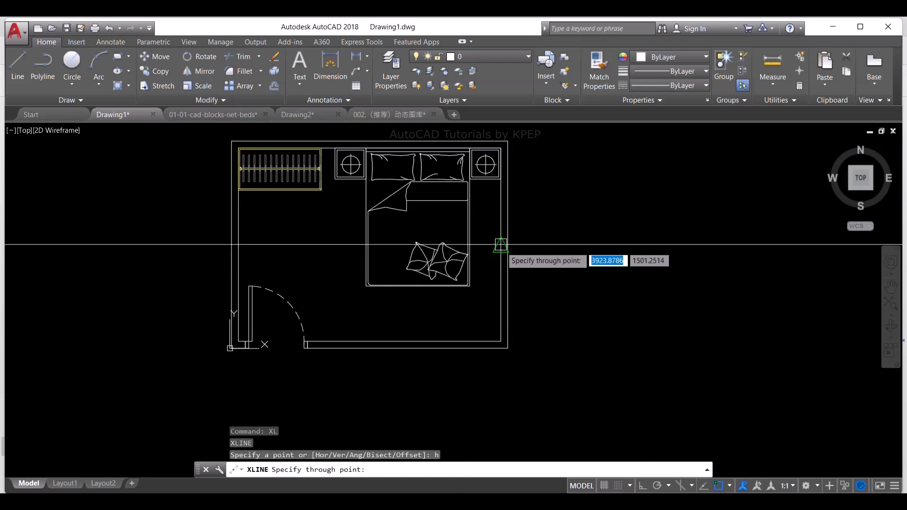
key("Return")
middle_click_drag(594, 249, 596, 297)
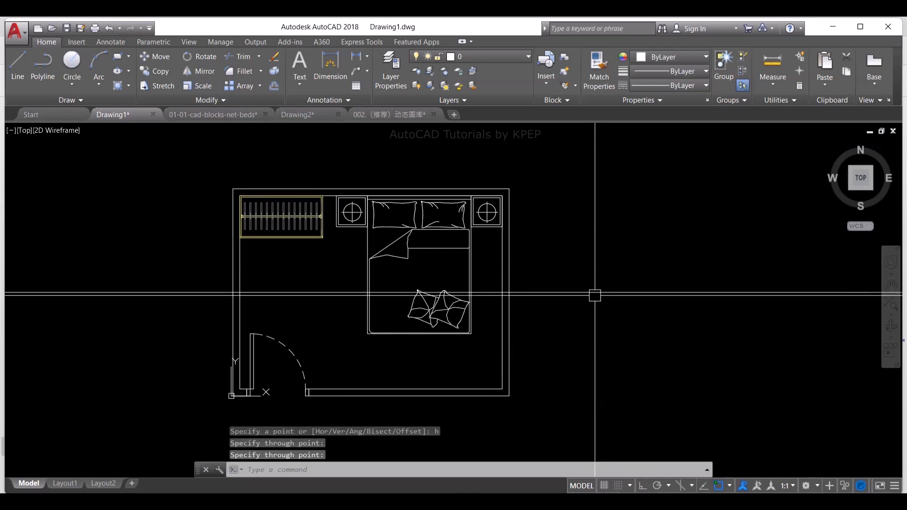
- Offset the horizontal construction line by 400 both above and below
type("o")
key("Return")
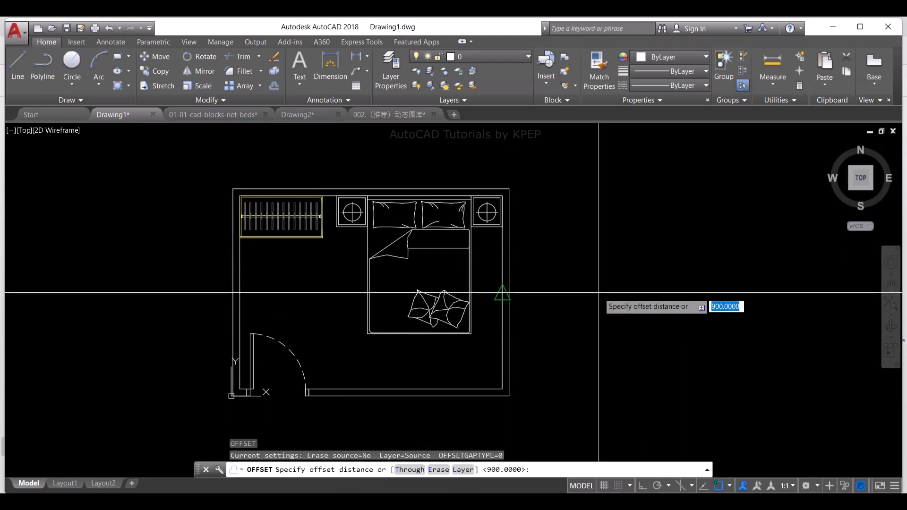
key("Return")
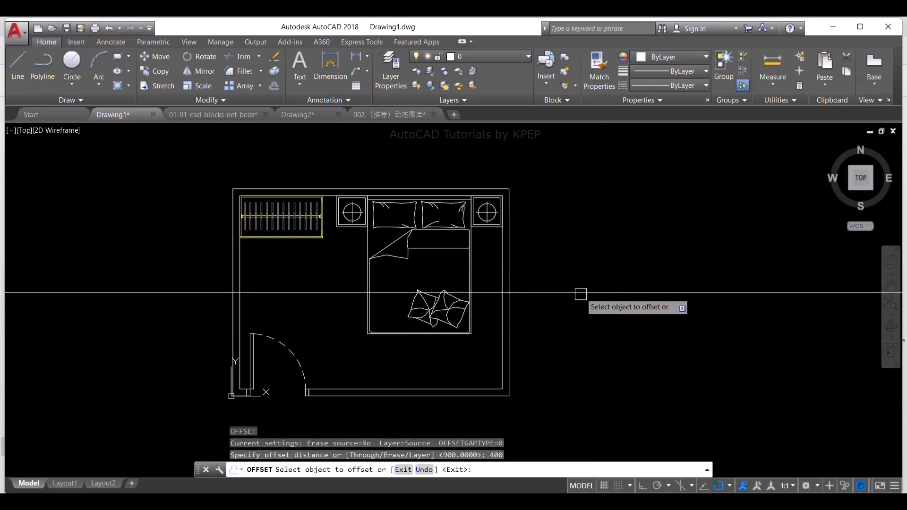
left_click(580, 293)
left_click(577, 279)
left_click(572, 294)
left_click(578, 331)
key("Return")
- Trim both right wall lines between the two offset construction lines to open a window gap
type("te cor")
key("Return")
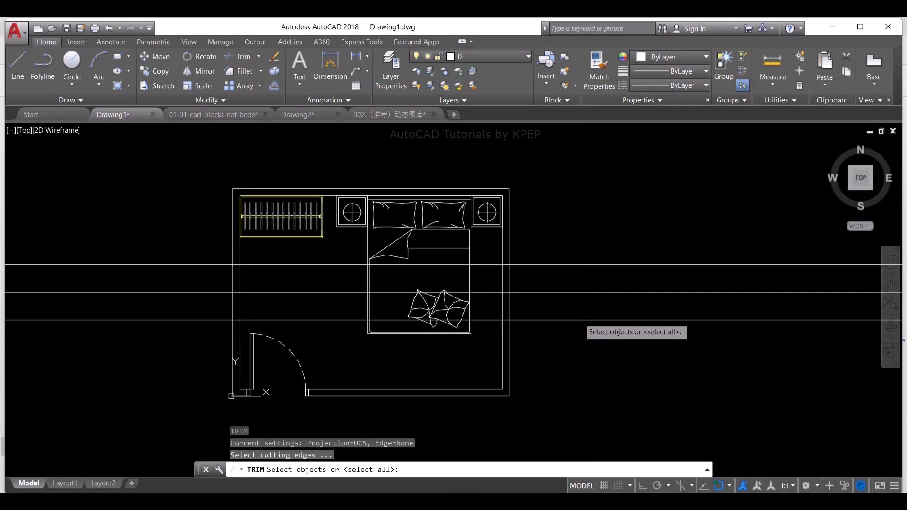
left_click(578, 320)
left_click(585, 255)
left_click(575, 267)
key("Return")
left_click(553, 279)
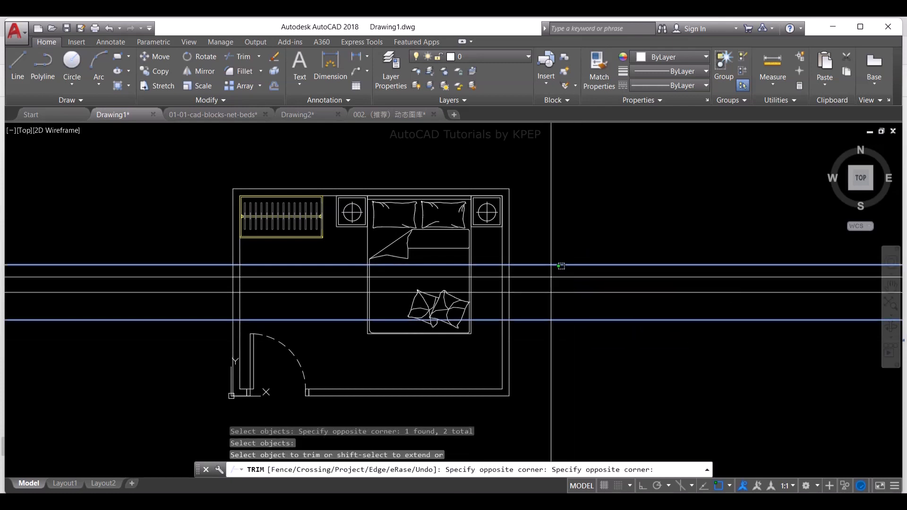
left_click(498, 276)
key("Escape")
- Trim the upper construction line against the upper wall piece, leaving only the end cap across the right wall
type("tr")
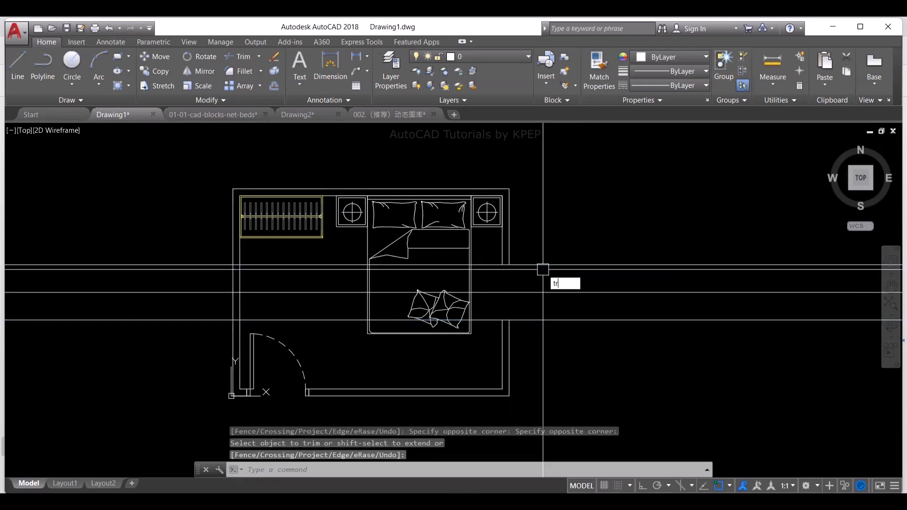
key("Return")
left_click(503, 238)
left_click(494, 249)
key("Return")
left_click(488, 263)
left_click(525, 264)
key("Return")
- Trim the lower construction line on both sides of the right wall, using the lower wall piece as cutting edge
key("Return")
left_click(509, 330)
left_click(492, 334)
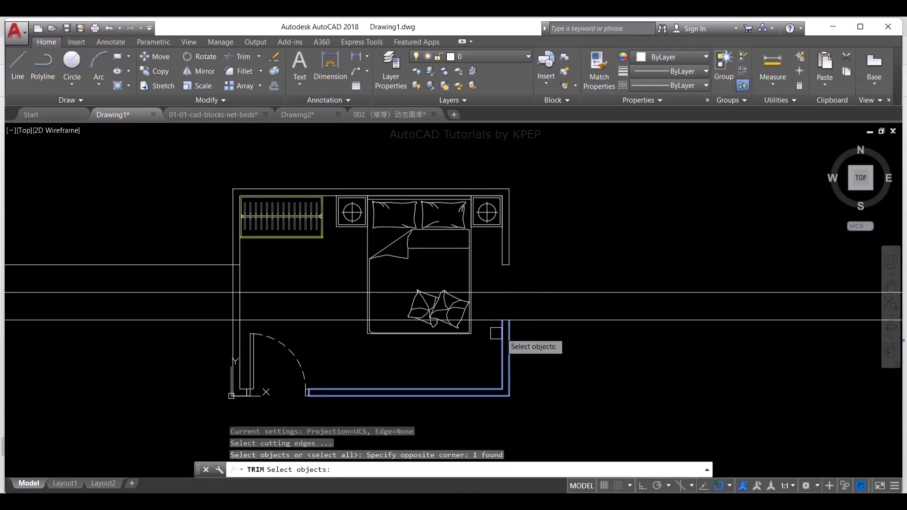
key("Return")
left_click(537, 318)
left_click(500, 319)
key("Return")
- Erase the middle construction line and the leftover piece of the upper one beyond the left wall
left_click(573, 305)
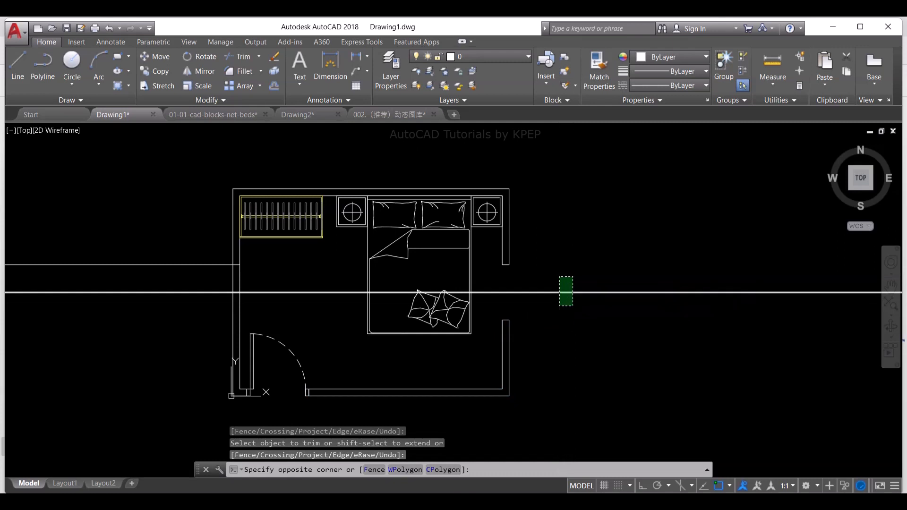
left_click(559, 277)
key("Delete")
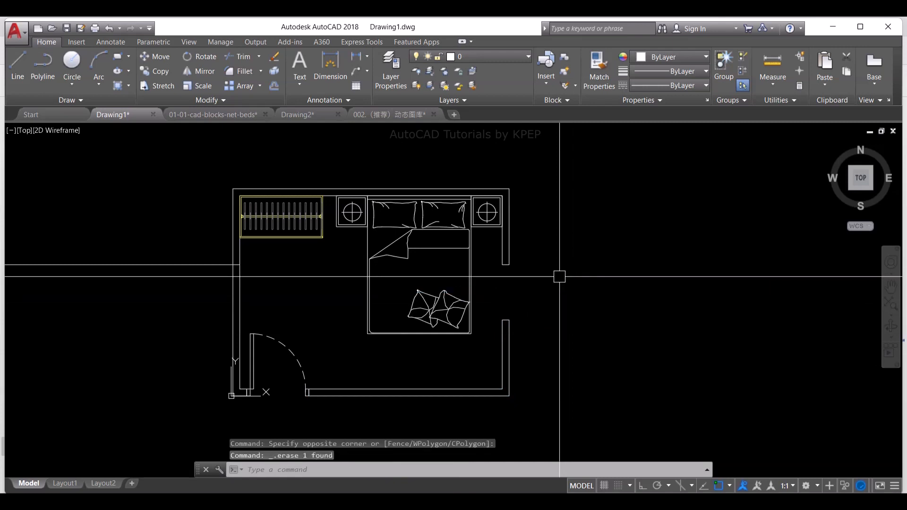
left_click(215, 285)
left_click(193, 249)
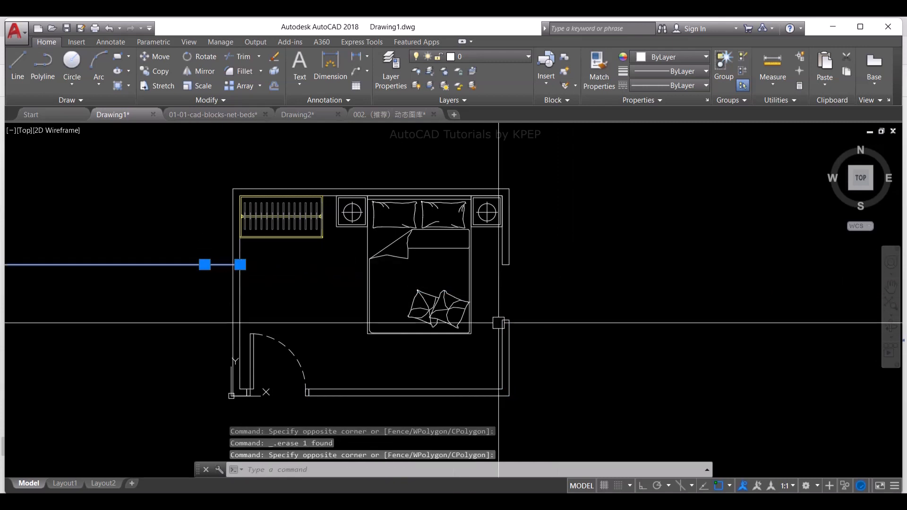
key("Delete")
- Join the lower right wall polyline with the end cap at the window gap using PEDIT
type("e")
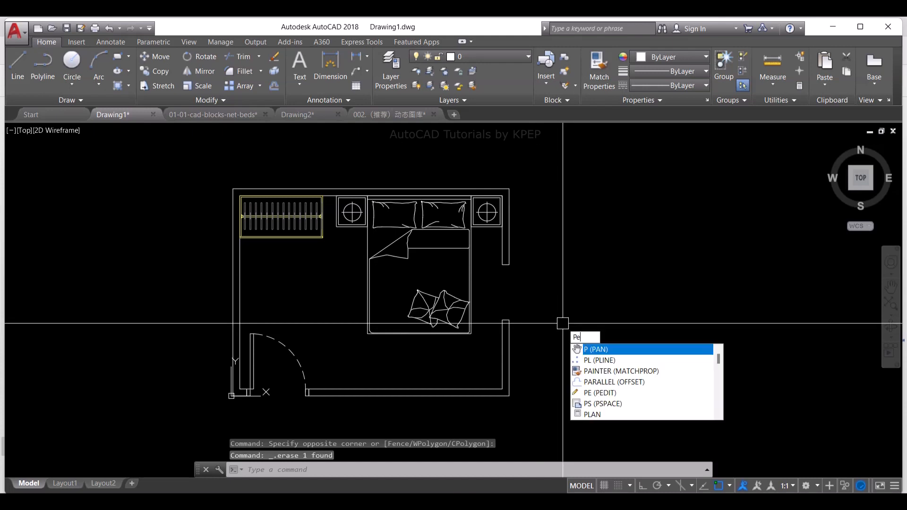
type("dit")
key("Return")
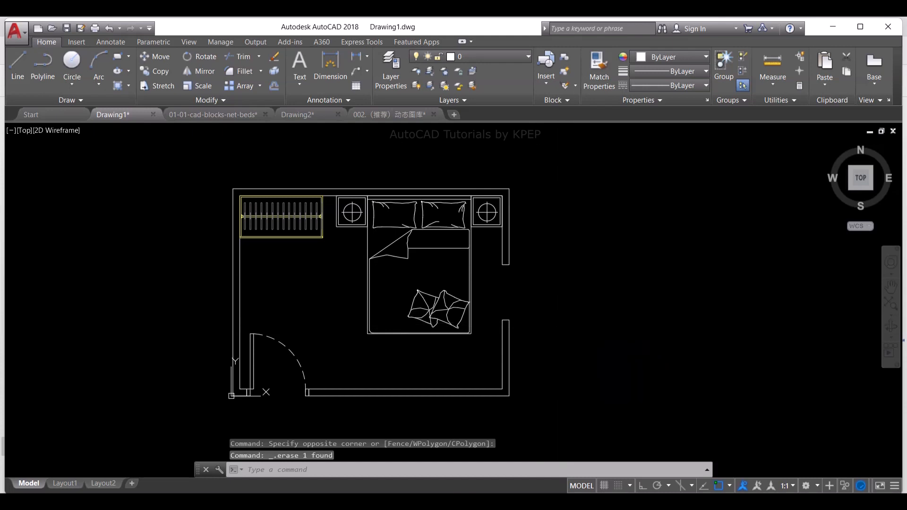
left_click(508, 340)
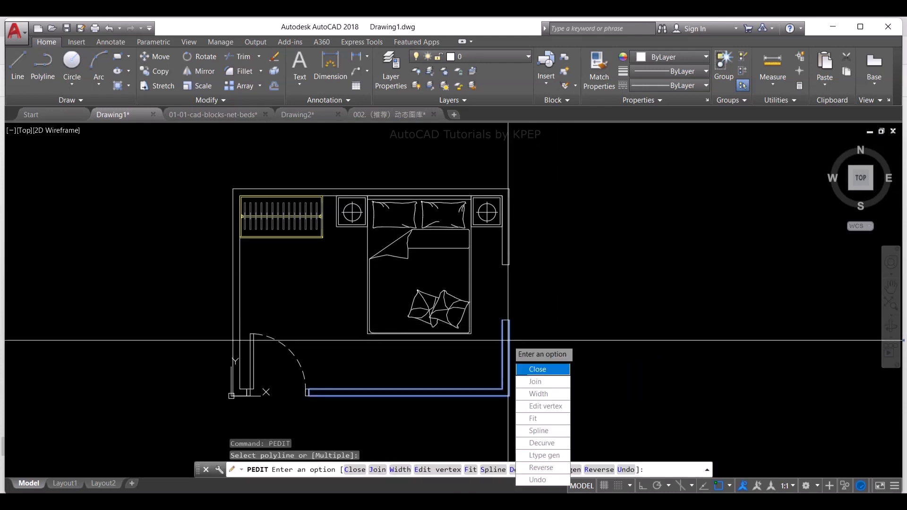
type("j")
key("Return")
left_click(533, 409)
left_click(485, 293)
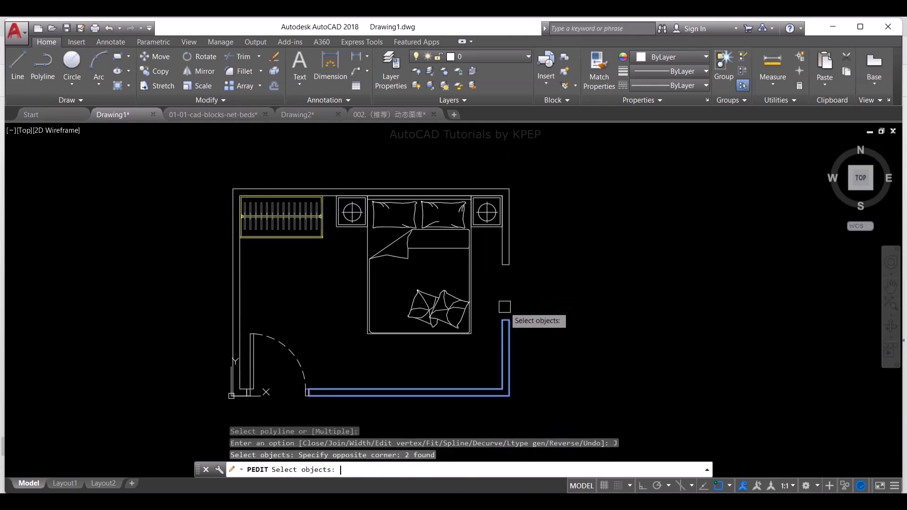
key("Return")
key("Return")
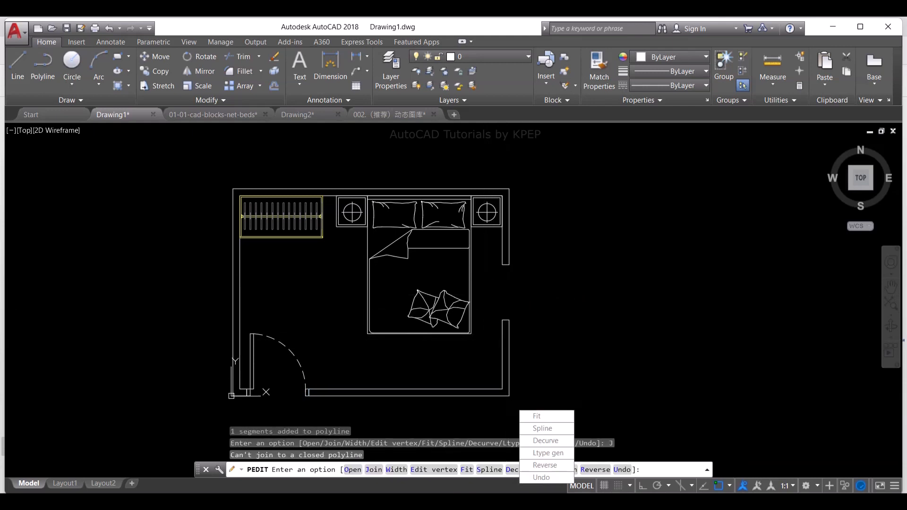
key("Return")
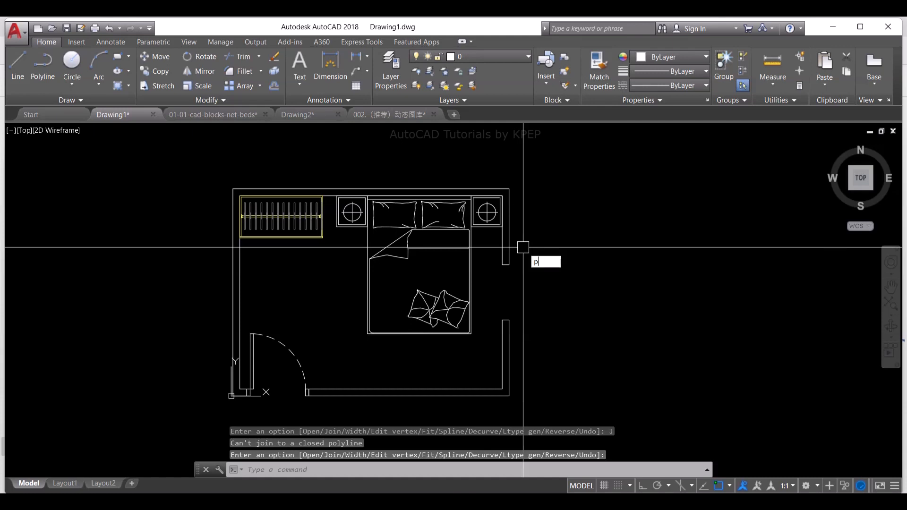
- Join the upper wall polyline with the end cap above the window gap using PEDIT
type("PED")
key("Return")
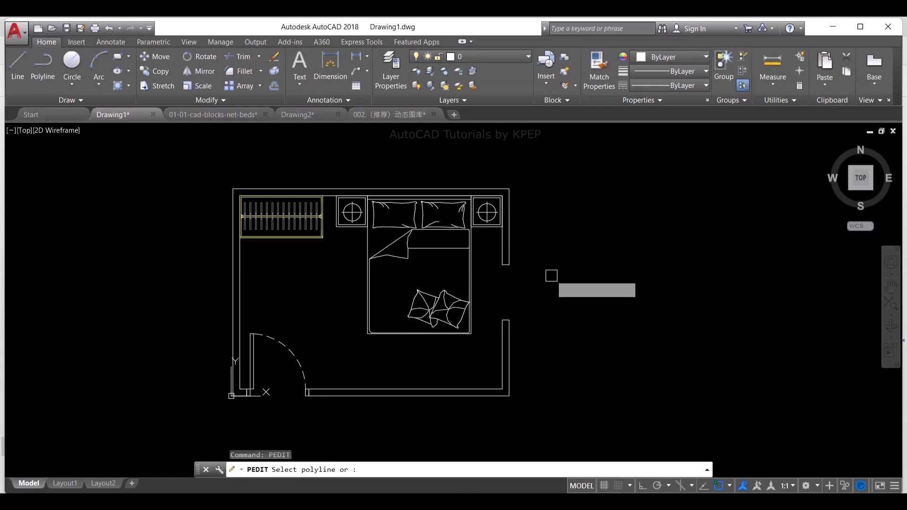
left_click(510, 254)
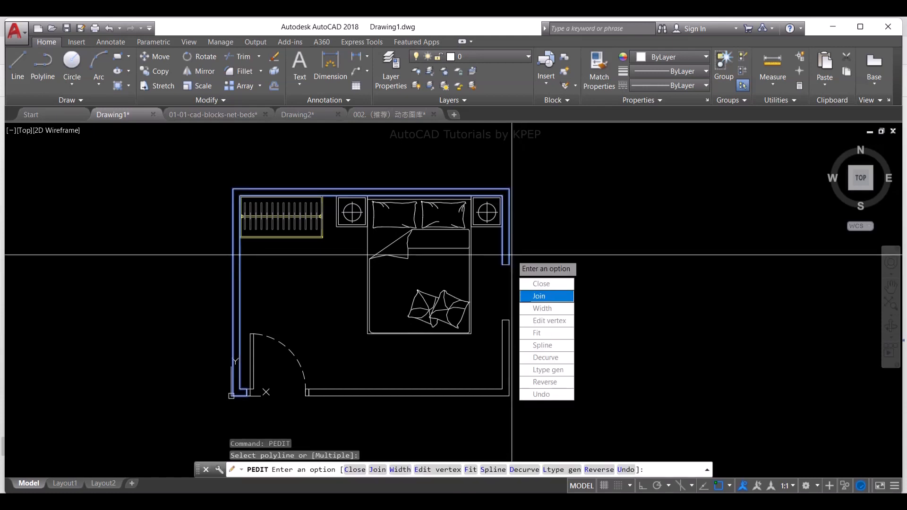
left_click(539, 296)
left_click(542, 279)
left_click(492, 251)
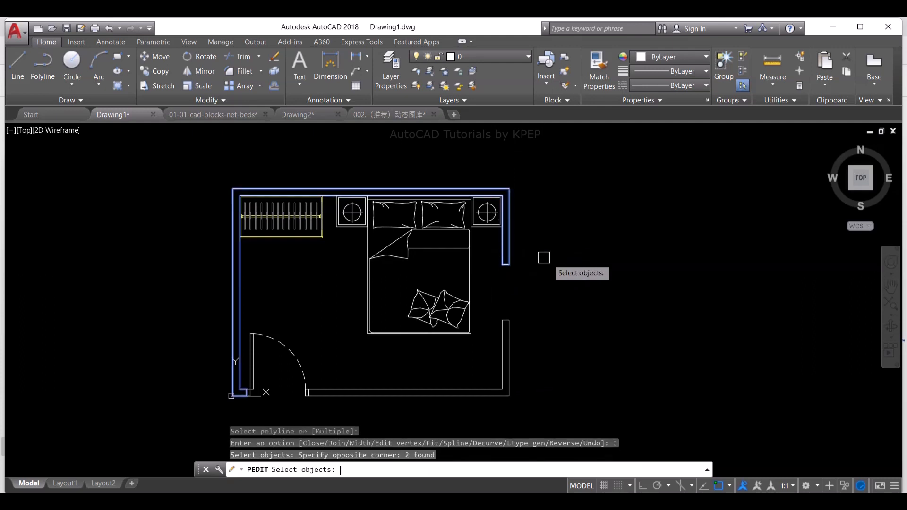
key("Return")
key("Return")
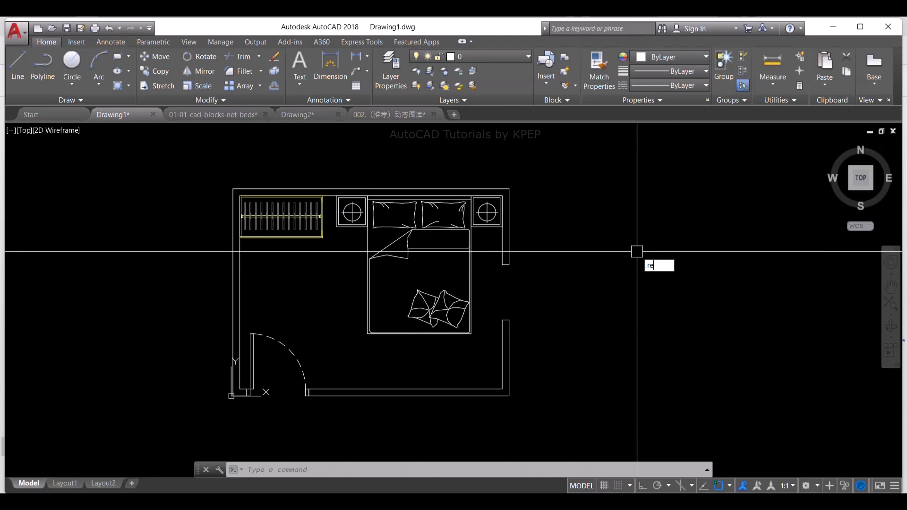
- Draw a window rectangle filling the right wall gap from its upper inner corner to its lower outer corner
type("re")
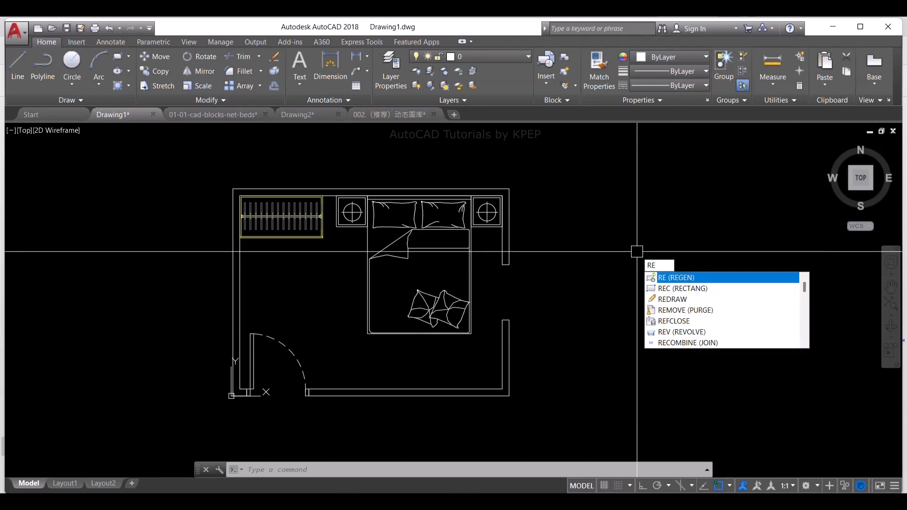
type("c")
key("Return")
left_click(502, 264)
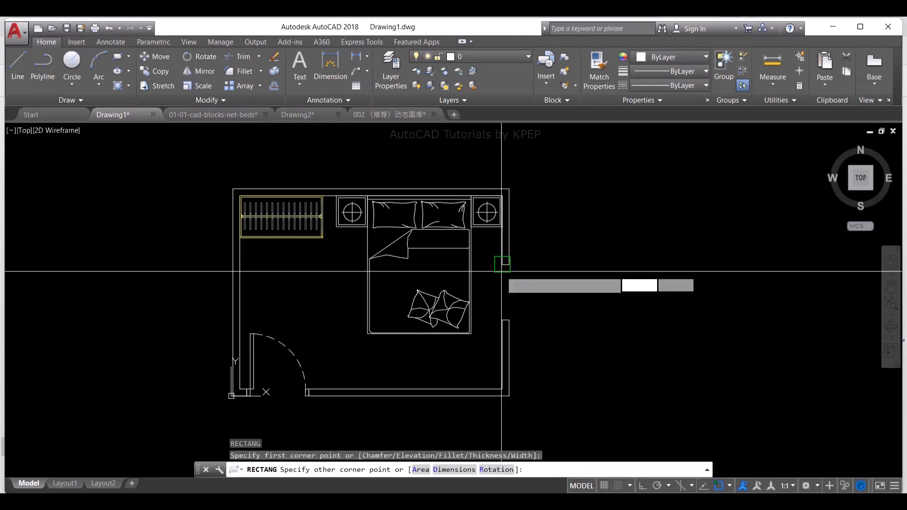
left_click(509, 320)
- Stretch the upper end of the window and its adjoining wall end upward by 500
scroll(526, 294, "up", 4)
type("s")
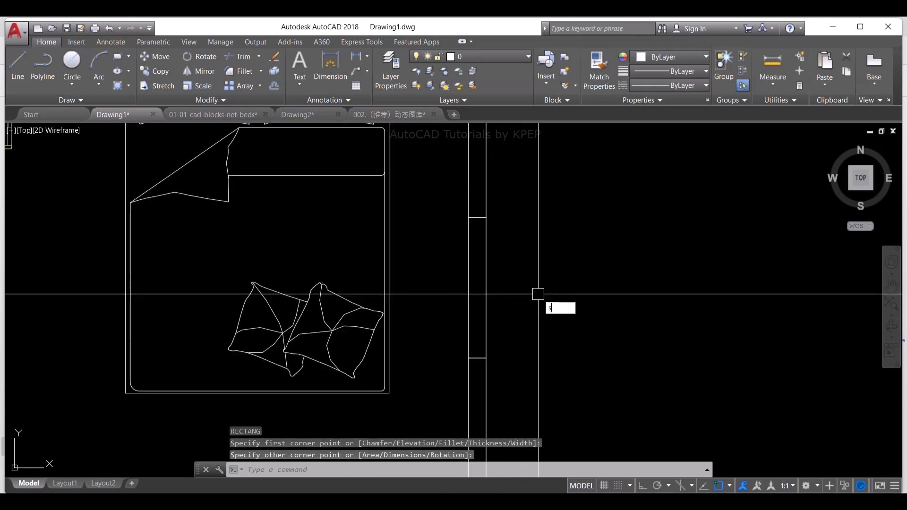
key("Return")
left_click(550, 231)
left_click(441, 195)
key("Return")
left_click(595, 232)
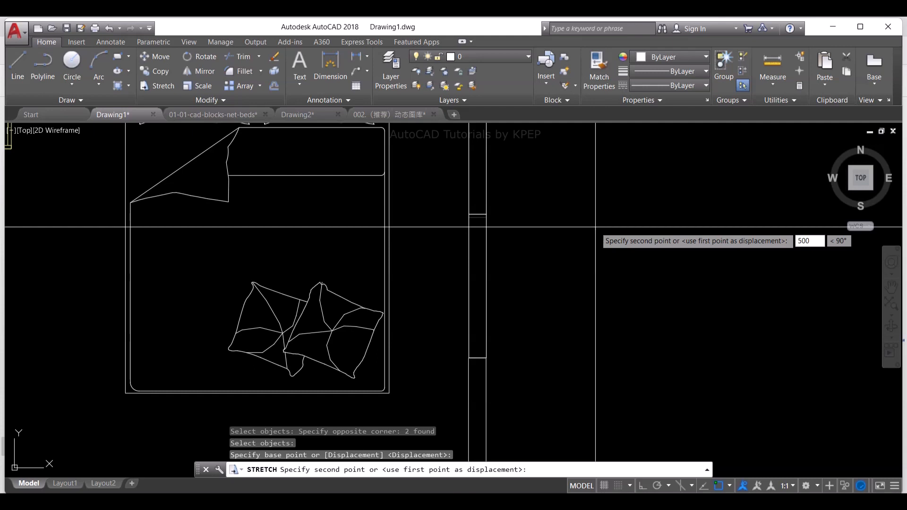
key("Return")
scroll(595, 228, "down", 5)
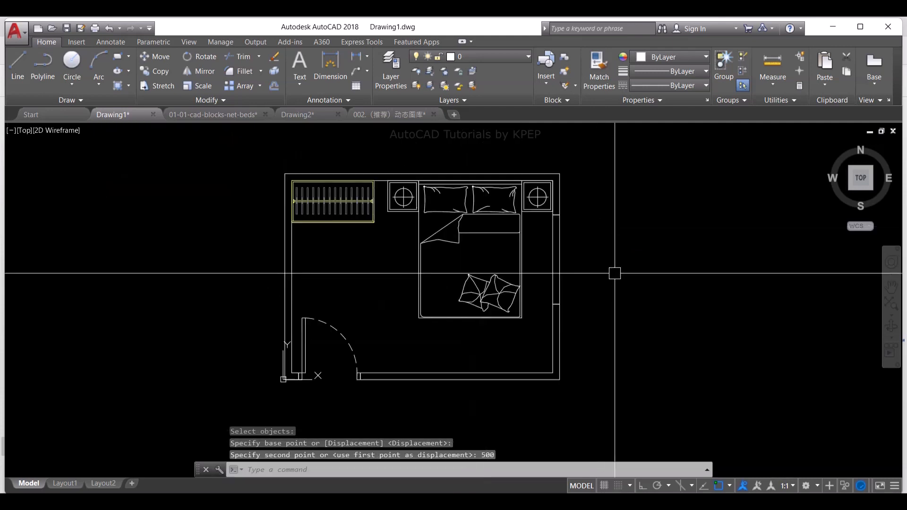
- Stretch the window and adjoining wall ends so the window's midpoint lies midway between the right wall's outer corners
key("Return")
left_click(610, 330)
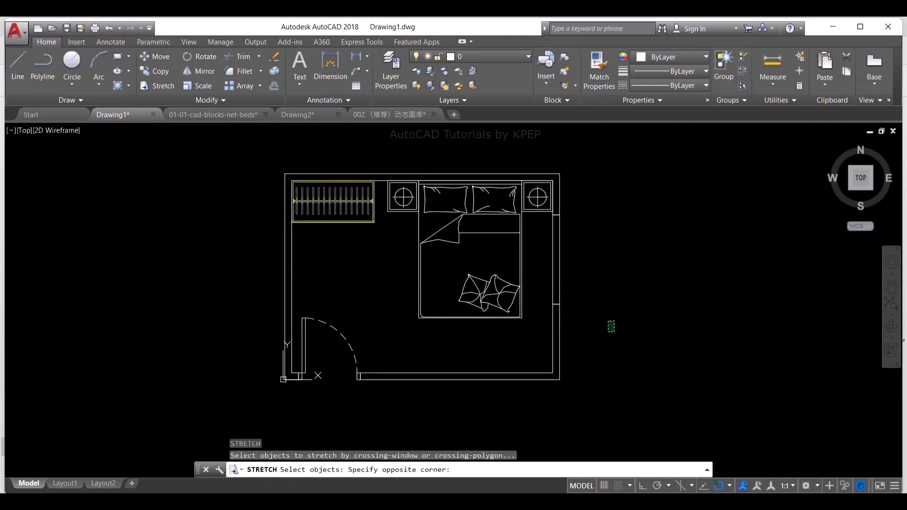
left_click(544, 202)
left_click(552, 196, "shift")
key("Return")
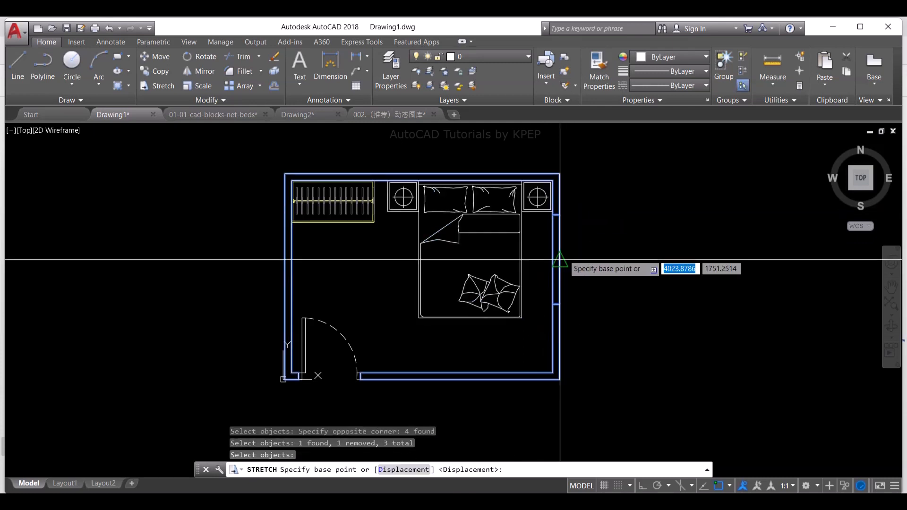
left_click(558, 260)
right_click(558, 260, "shift")
left_click(619, 228)
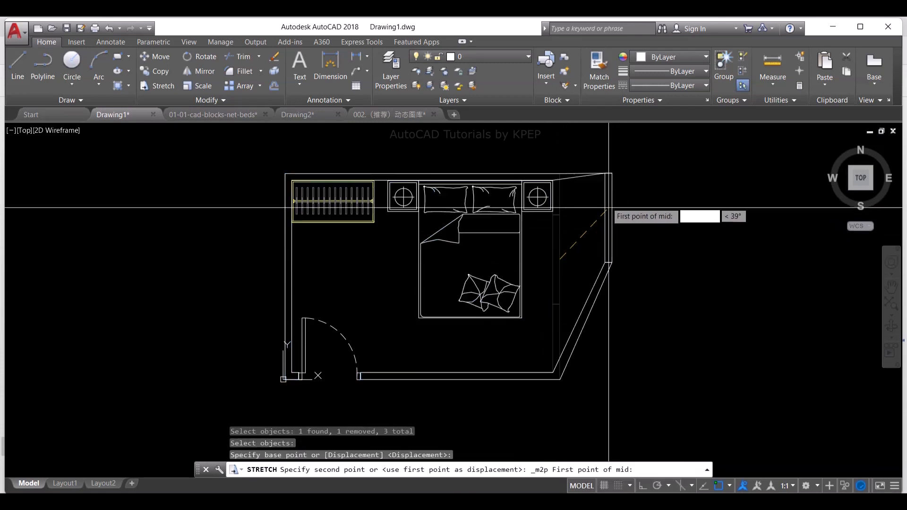
left_click(570, 172)
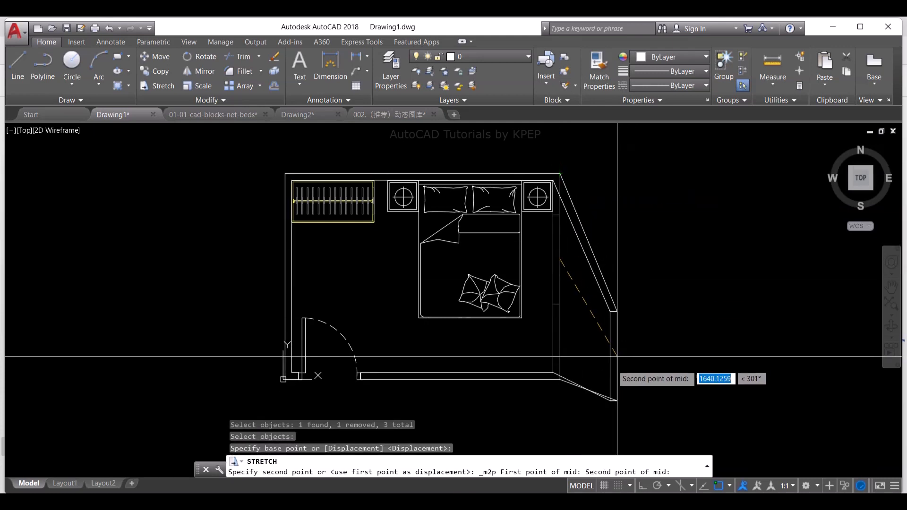
left_click(560, 379)
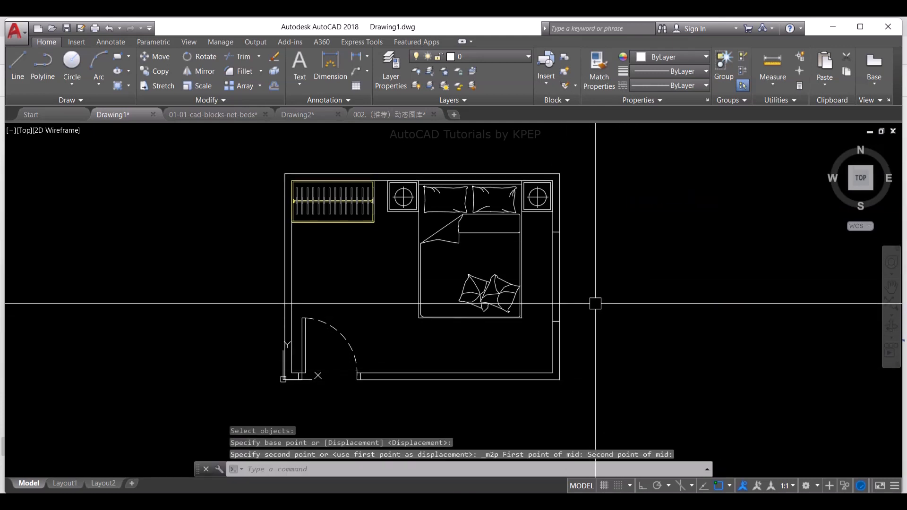
- With Ortho on, stretch only the window rectangle's upper end downward by 50, leaving the wall out of the selection
key("F8")
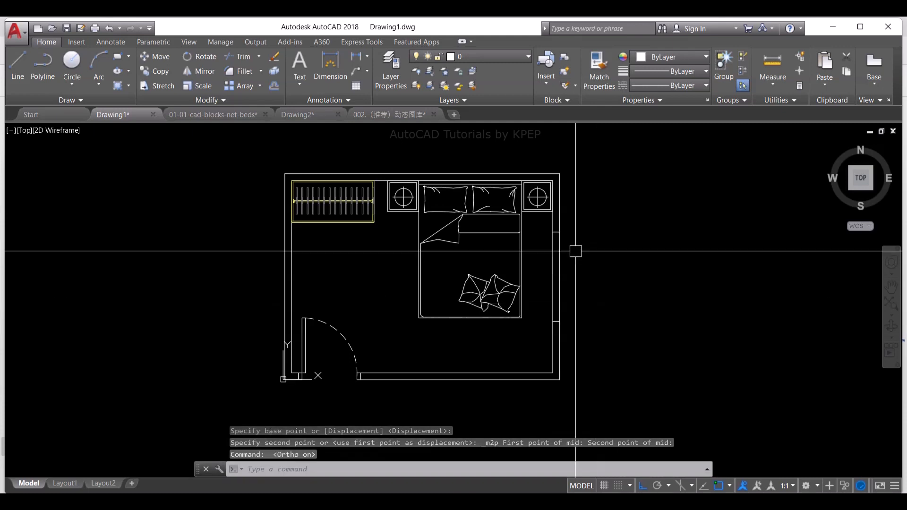
scroll(571, 243, "up", 2)
key("space")
left_click(586, 217)
left_click(506, 237)
left_click(587, 205, "shift")
left_click(515, 181, "shift")
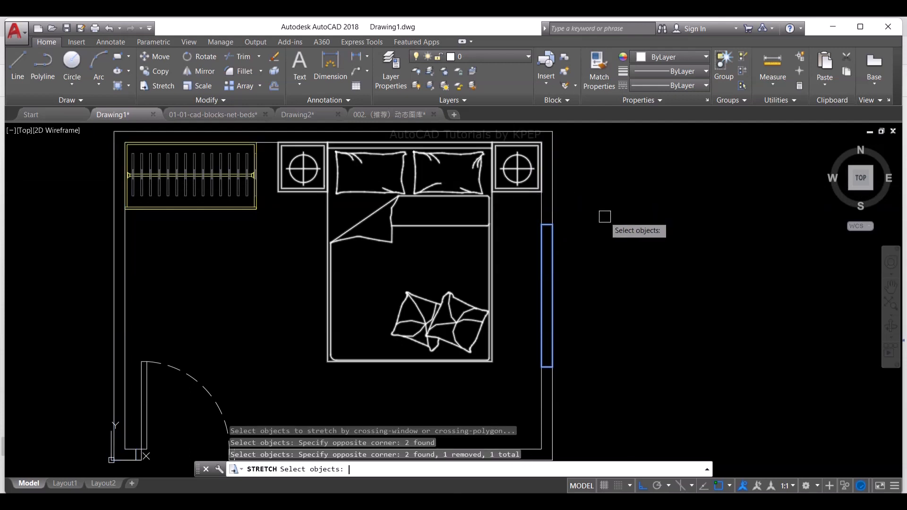
key("space")
left_click(598, 229)
type("5")
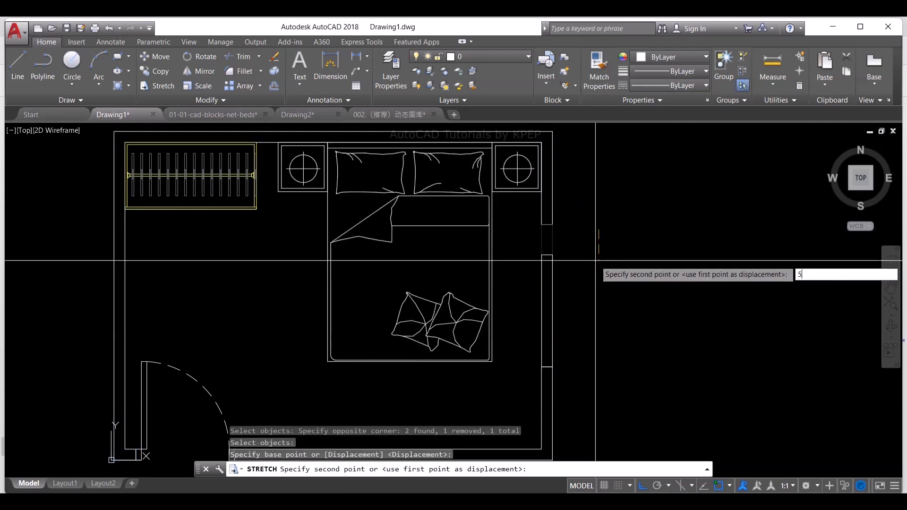
type("0")
key("Return")
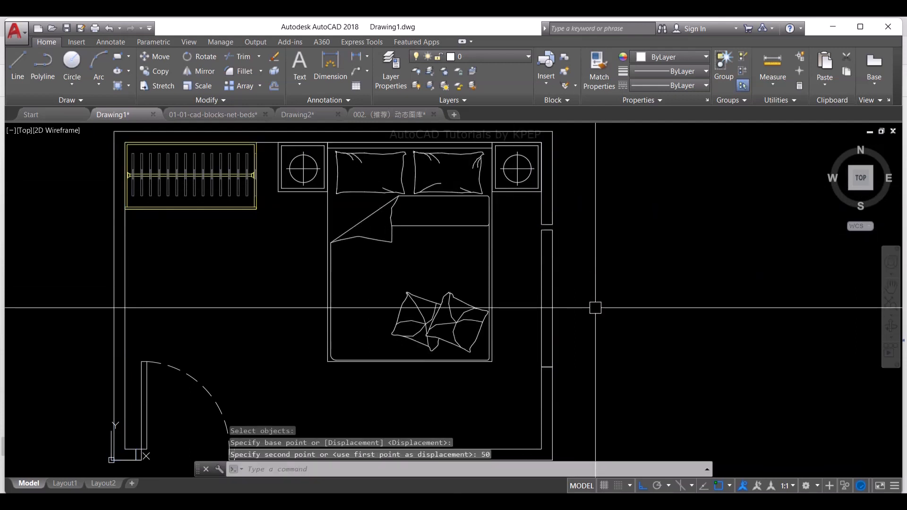
- Stretch only the lower end of the window rectangle by 50 to open a gap at the lower wall end
key("space")
left_click(582, 352)
left_click(531, 385)
left_click(573, 376, "shift")
left_click(559, 368, "shift")
key("Return")
left_click(591, 342)
type("50")
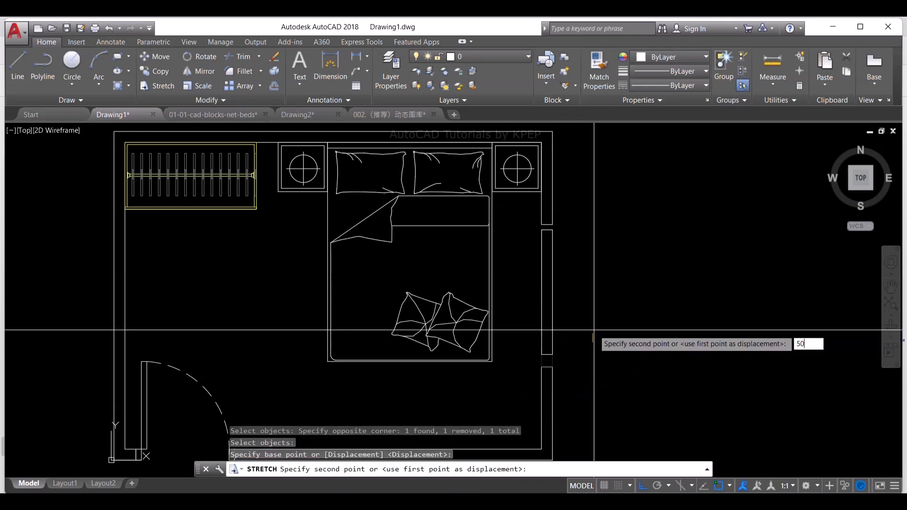
key("Return")
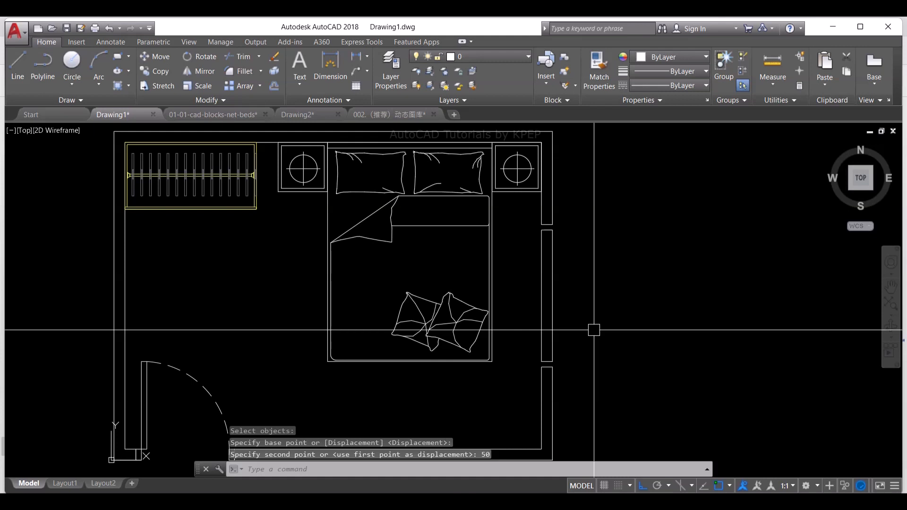
type("rec")
key("Return")
scroll(557, 359, "up", 5)
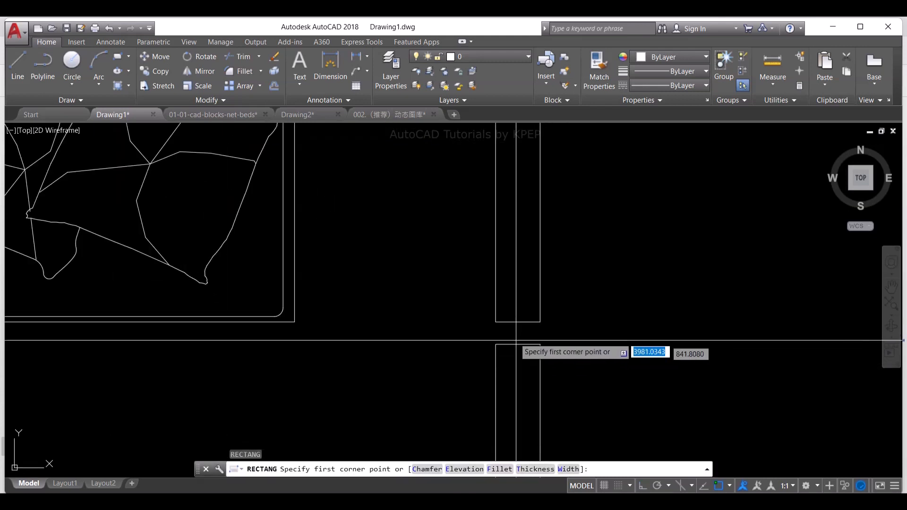
left_click(518, 322)
key("Escape")
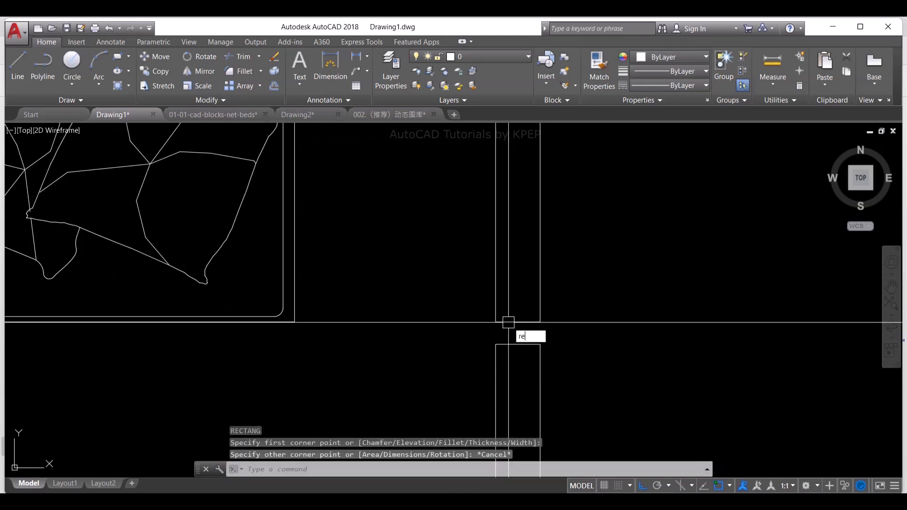
- Regenerate the drawing and draw a rectangle filling the gap between the window's lower end and the wall
key("Return")
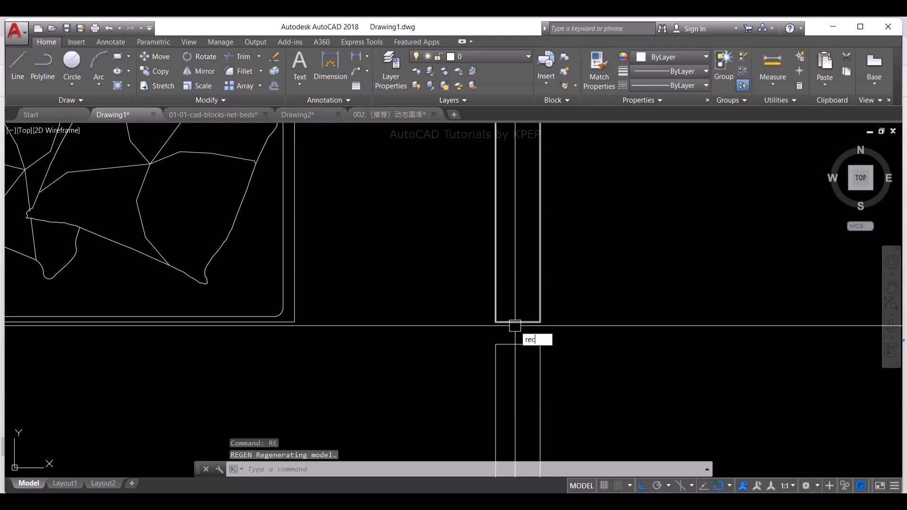
type("rec")
key("Return")
left_click(494, 319)
scroll(567, 361, "down", 2)
- Draw a rectangle filling the gap between the upper wall end and the window's upper end
scroll(581, 347, "down", 5)
scroll(574, 177, "up", 5)
key("Return")
left_click(539, 268)
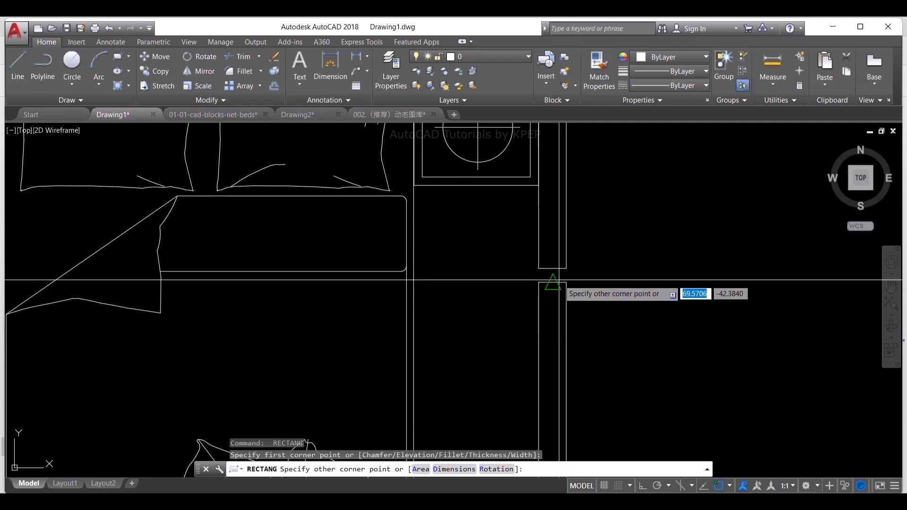
left_click(553, 281)
scroll(551, 283, "up", 4)
key("Return")
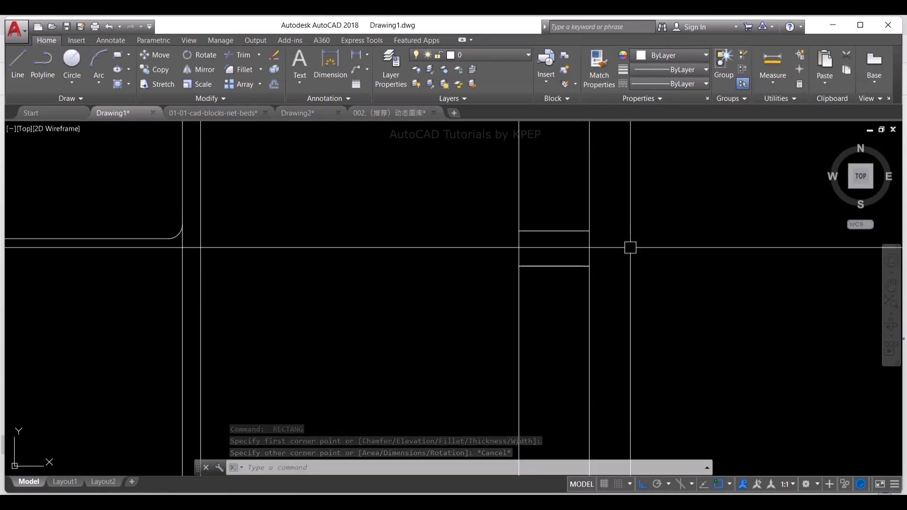
- Draw a closed polyline 50 wide over the window's outer half, starting at its upper edge midpoint and running its full length
type("p")
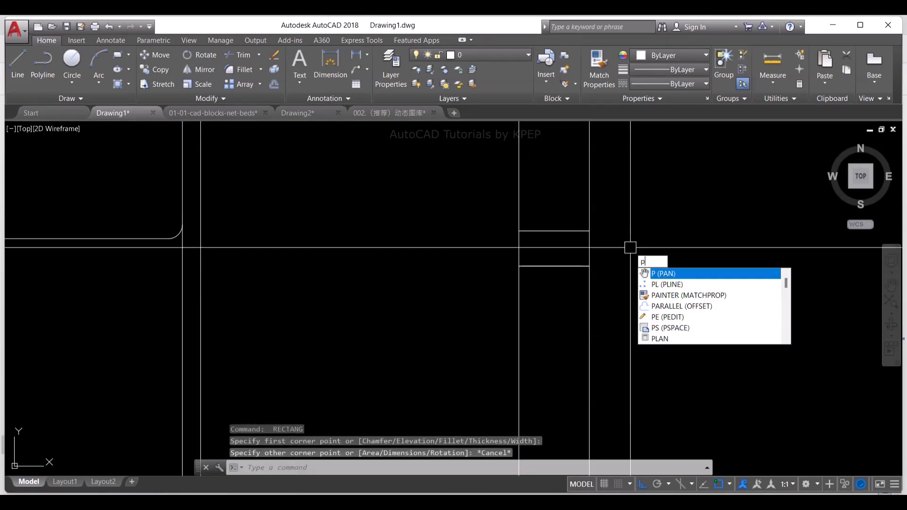
type("l")
key("Return")
left_click(554, 267)
scroll(567, 250, "down", 5)
scroll(600, 352, "down", 4)
scroll(600, 357, "up", 4)
scroll(574, 331, "up", 5)
left_click(573, 329)
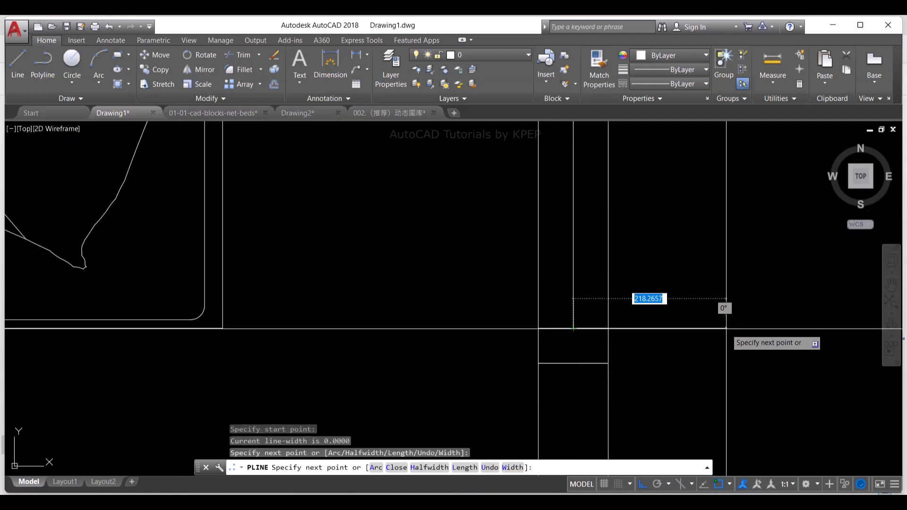
type("50")
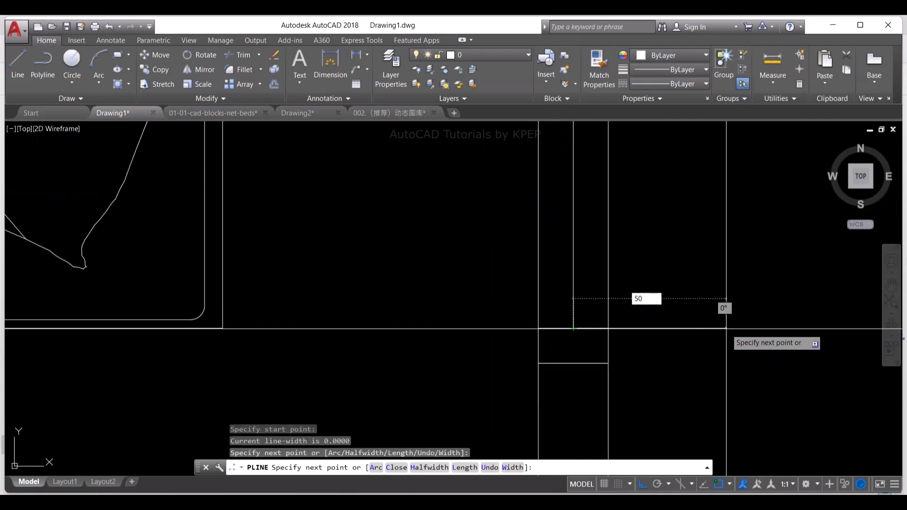
key("Return")
scroll(629, 134, "down", 5)
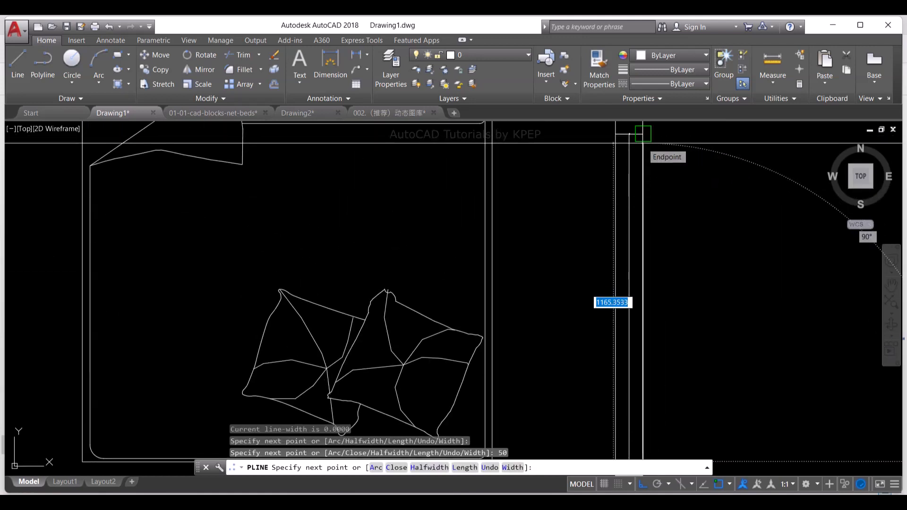
left_click(643, 140)
key("Return")
- Move the 50-wide polyline by its upper edge midpoint to the centre of the window's upper edge
left_click(641, 143)
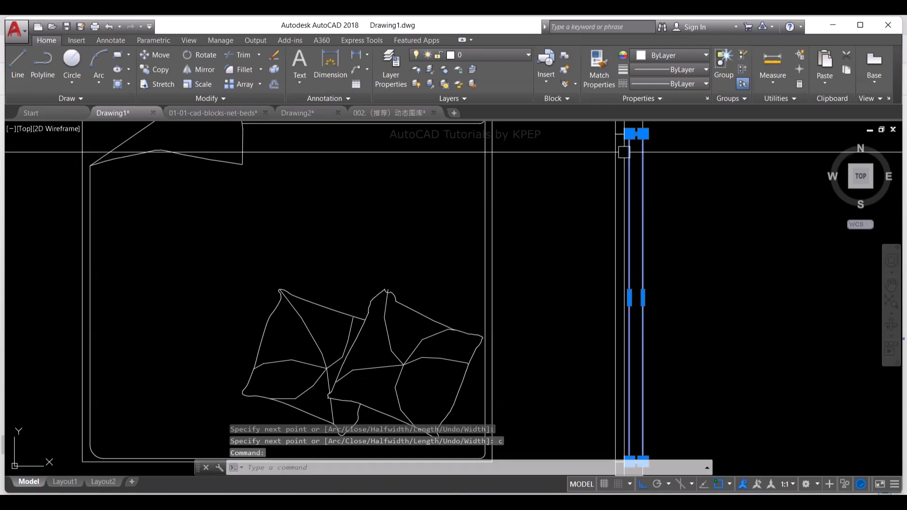
scroll(635, 136, "up", 3)
type("m")
key("Return")
scroll(640, 273, "up", 2)
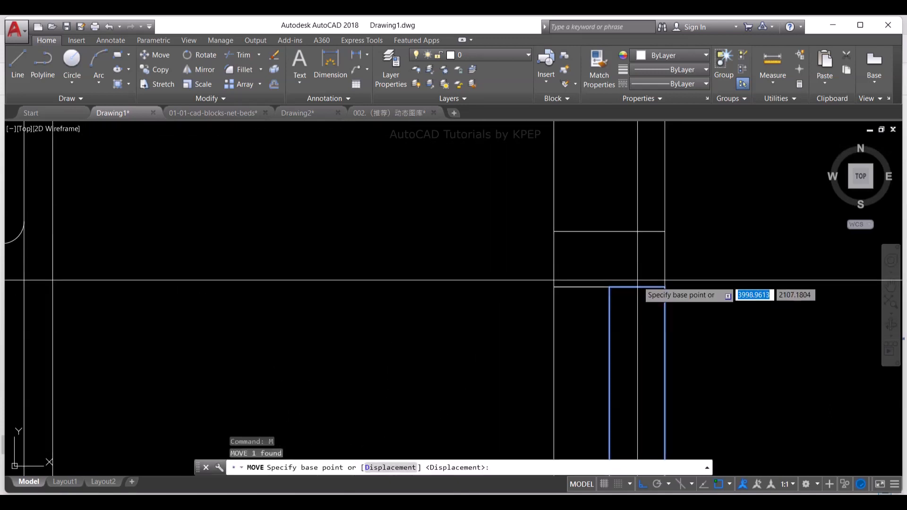
left_click(634, 285)
scroll(619, 287, "down", 5)
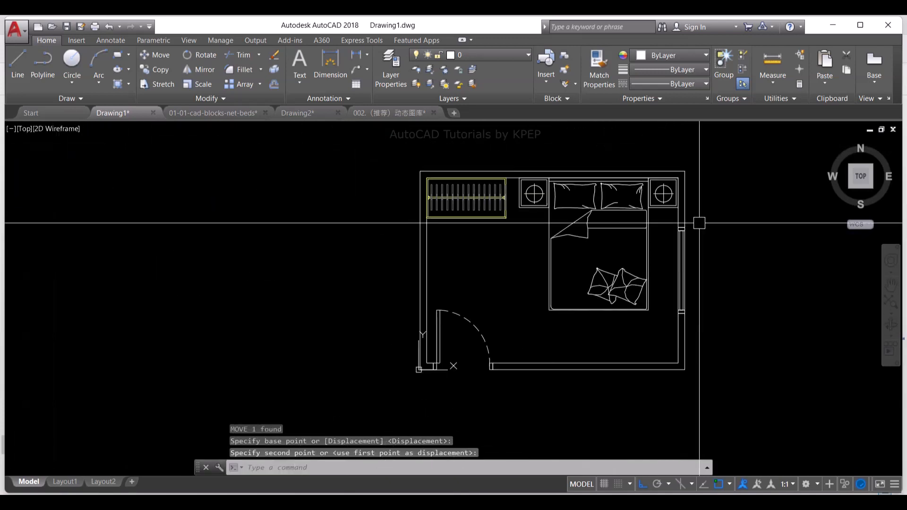
scroll(732, 260, "down", 1)
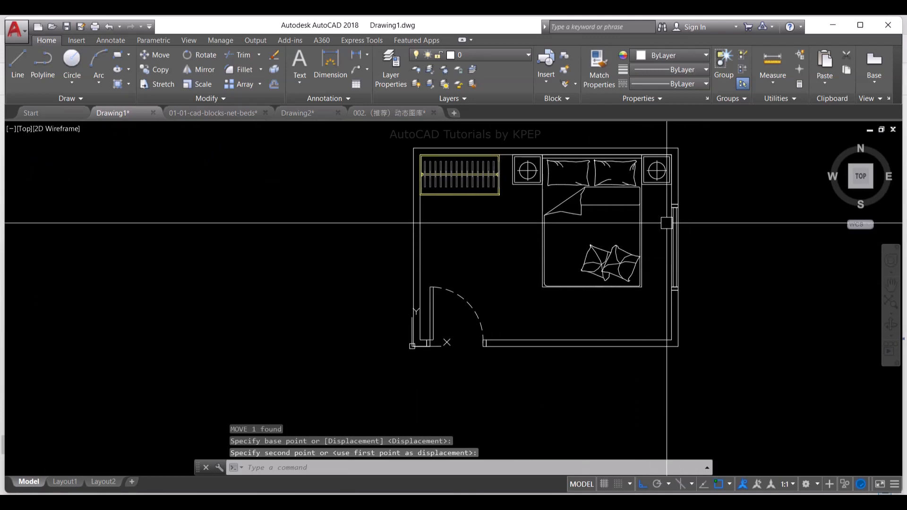
scroll(651, 205, "up", 2)
left_click(656, 197)
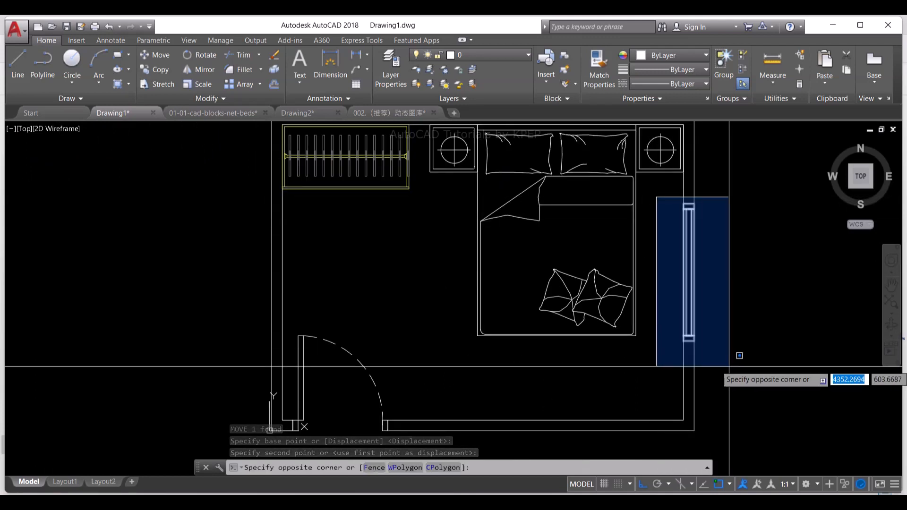
left_click(735, 355)
scroll(657, 237, "down", 2)
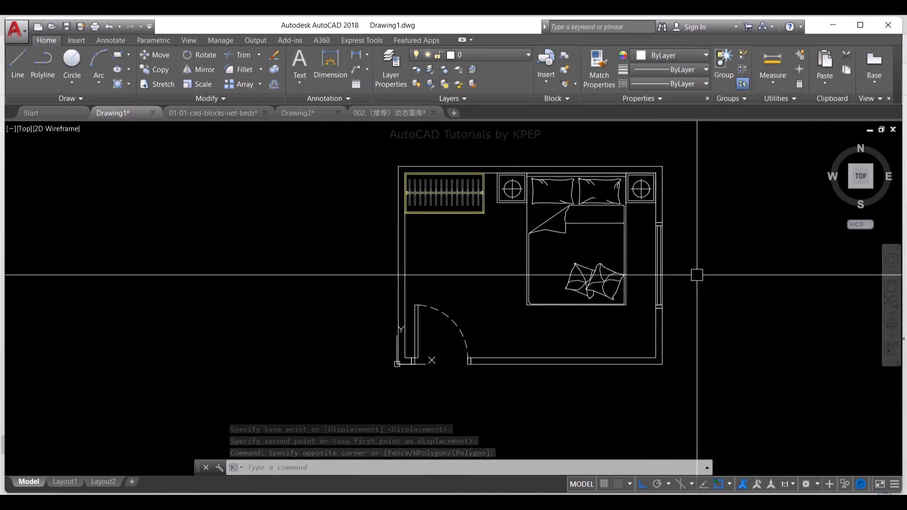
key("Escape")
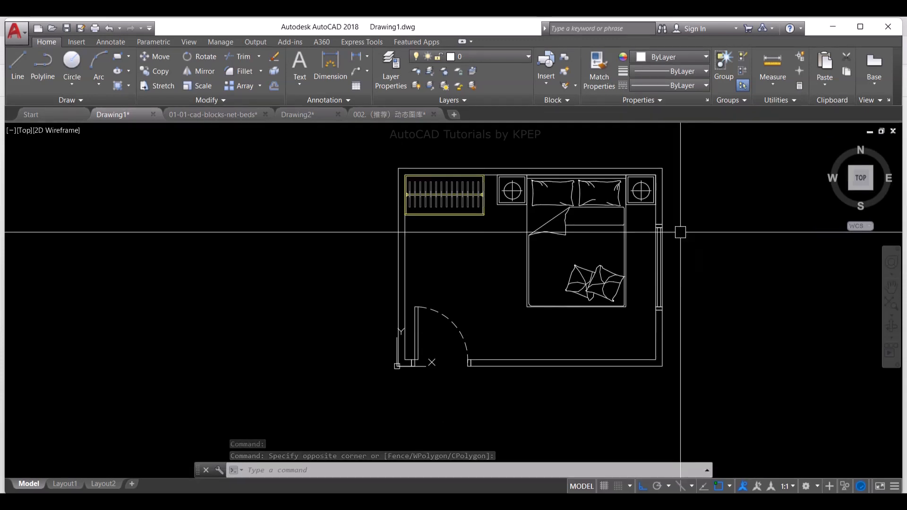
- Create a new dimension style named "Kpep tutorial Dimensions" based on Standard, for all dimensions
type("DIMSTYLE")
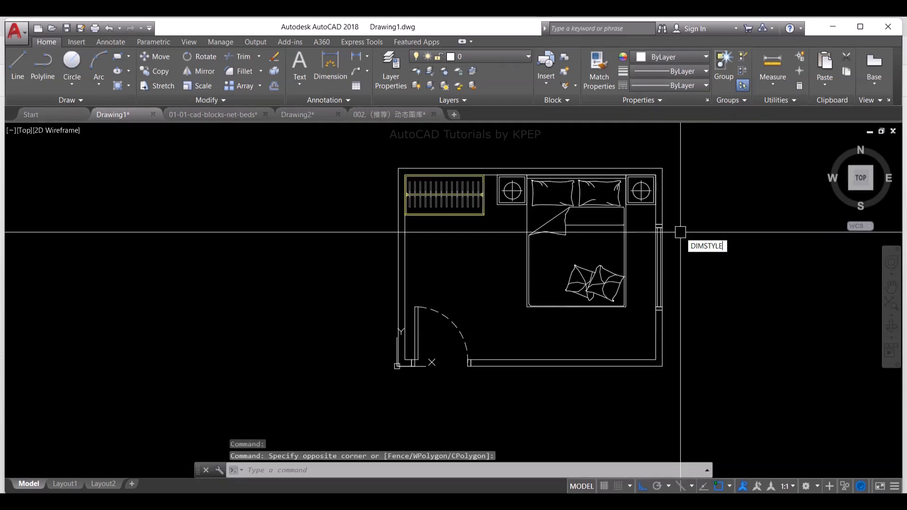
key("Return")
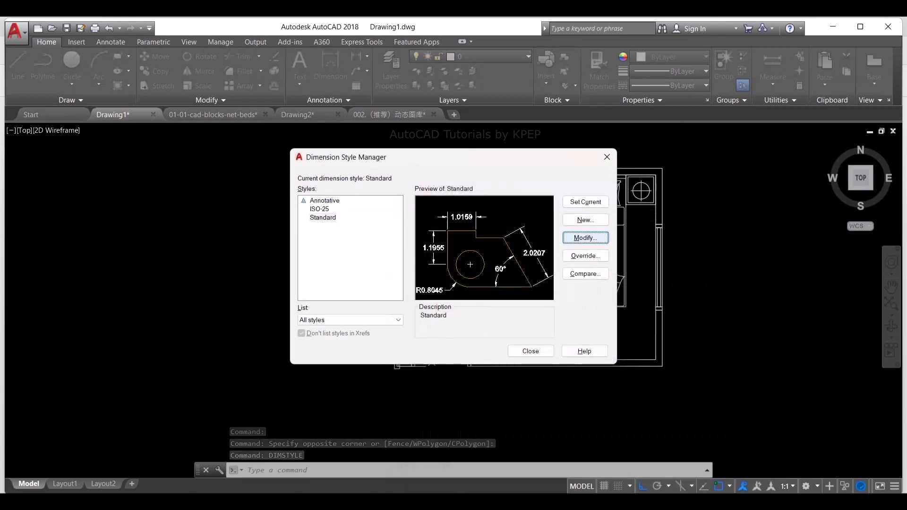
left_click(585, 220)
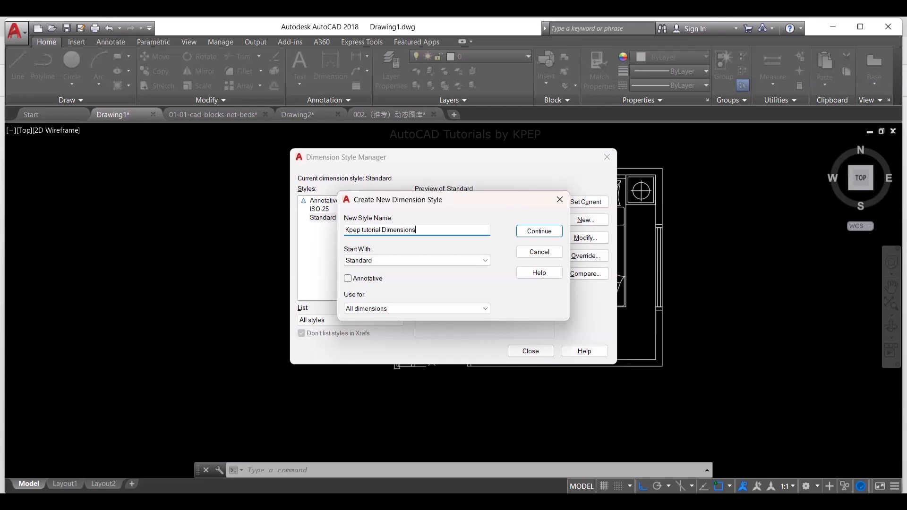
key("Return")
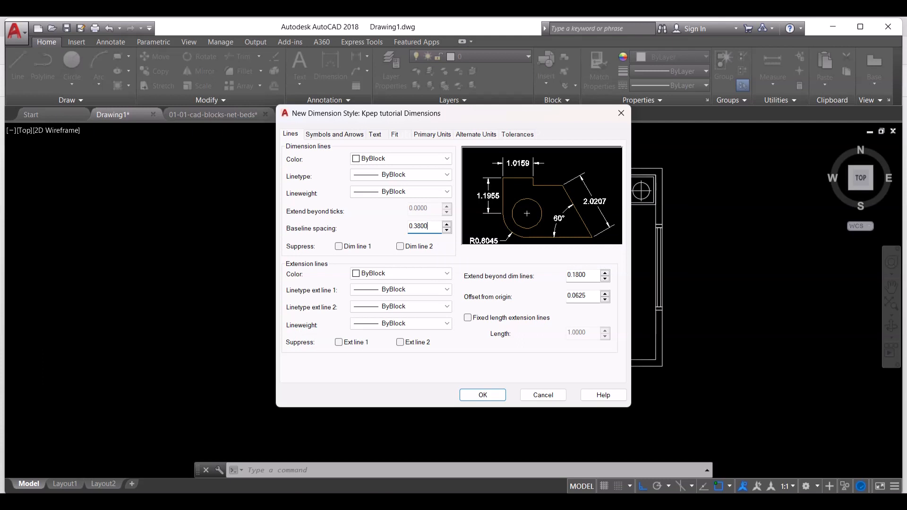
- Set the style's baseline spacing to 200, extension beyond dimension lines to 50 and offset from origin to 100
double_click(428, 226)
left_click(586, 296)
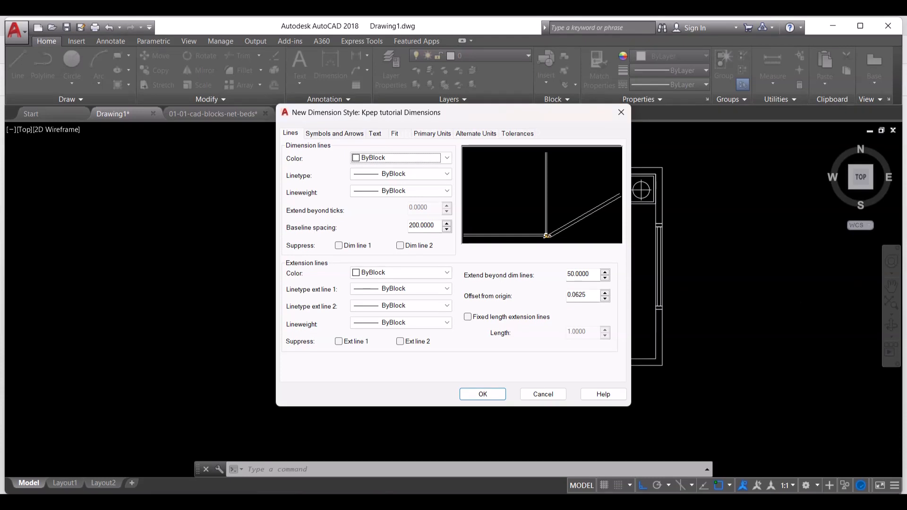
left_click_drag(589, 294, 566, 295)
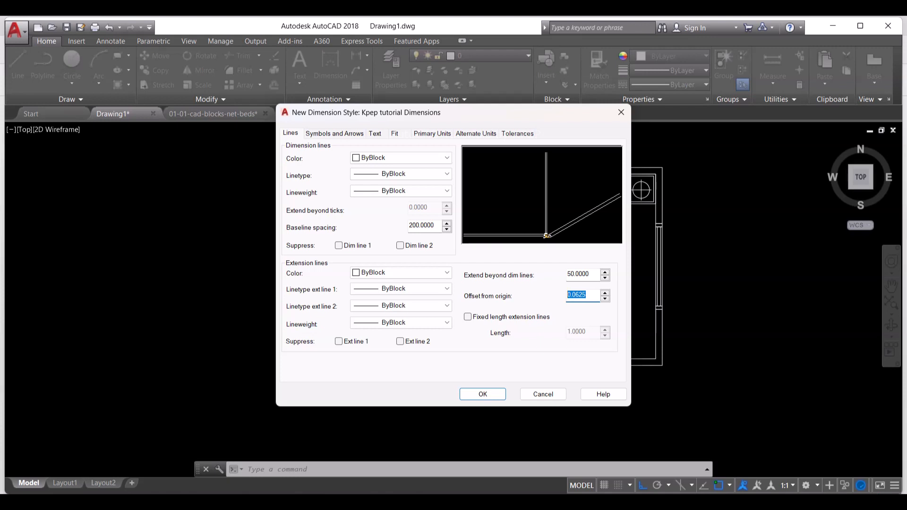
type("200")
key("BackSpace")
key("BackSpace")
key("BackSpace")
type("100")
- Set the style's first and second arrowheads to Architectural tick, with an arrow size of 150
left_click(335, 133)
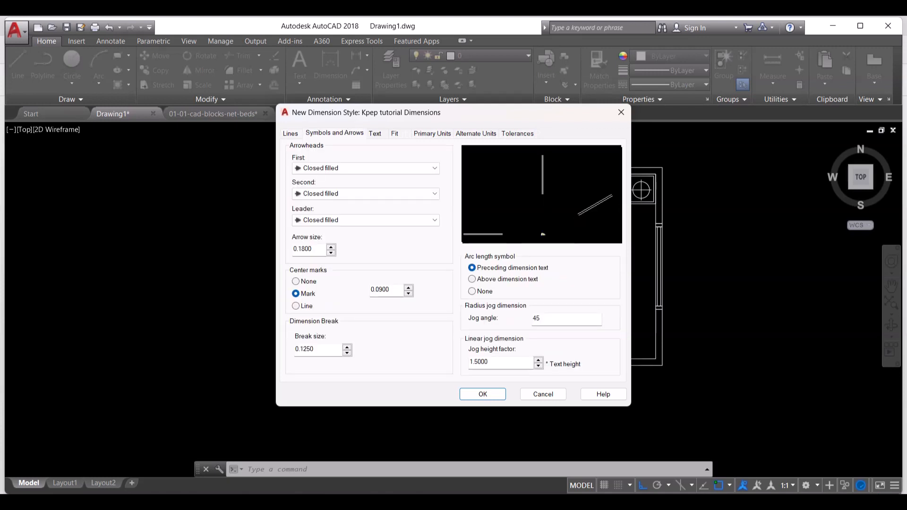
left_click(366, 168)
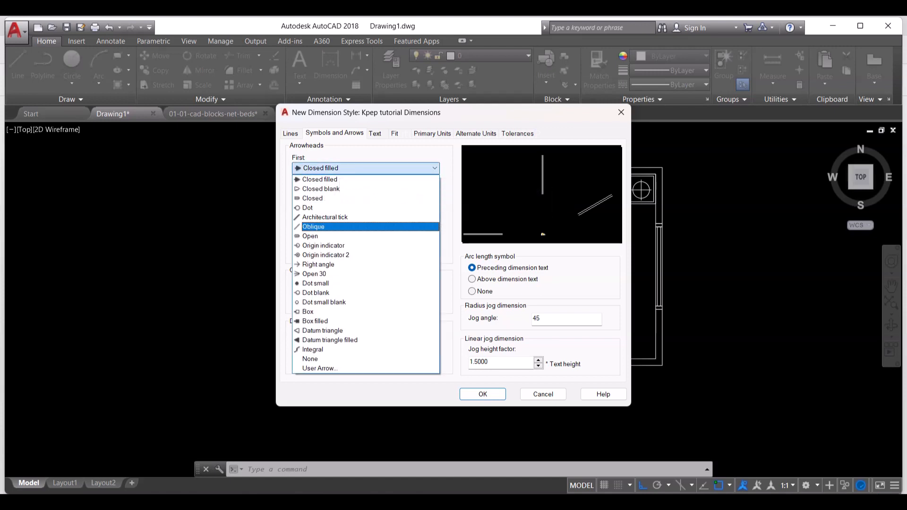
left_click(325, 217)
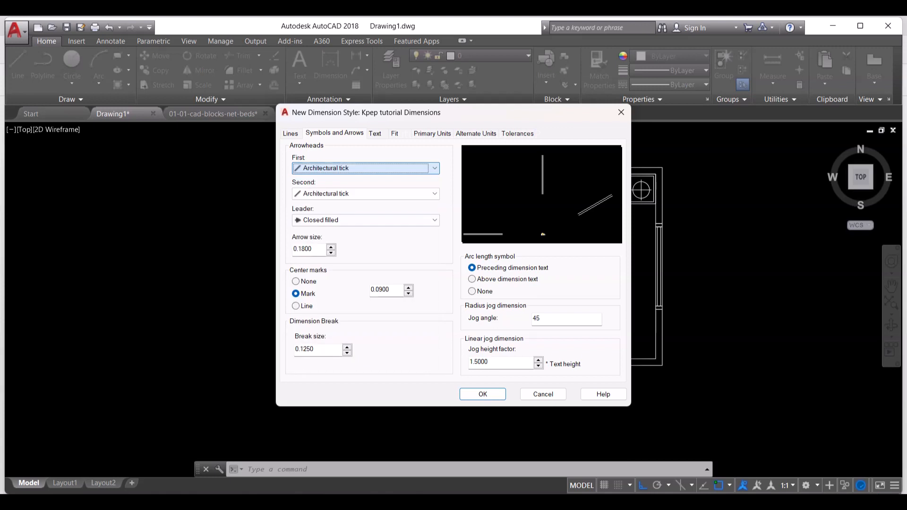
left_click(366, 221)
left_click(366, 220)
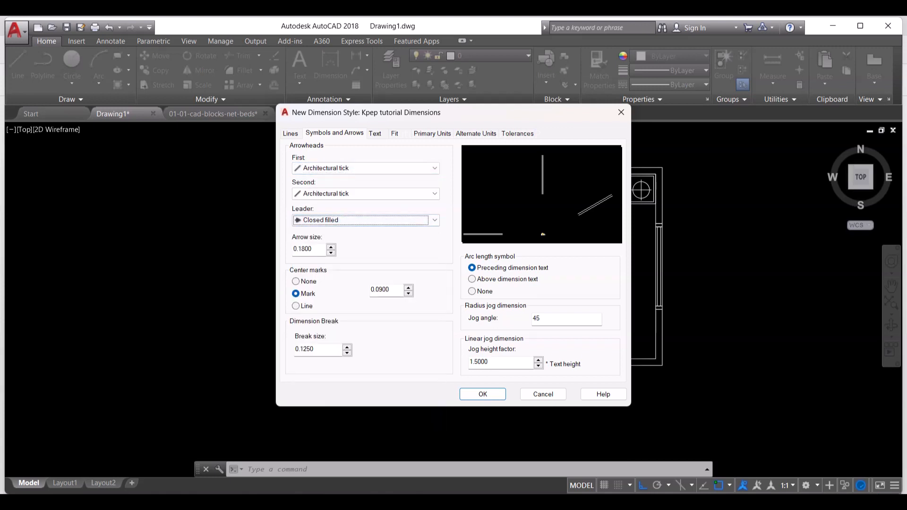
left_click(312, 249)
double_click(312, 250)
type("150")
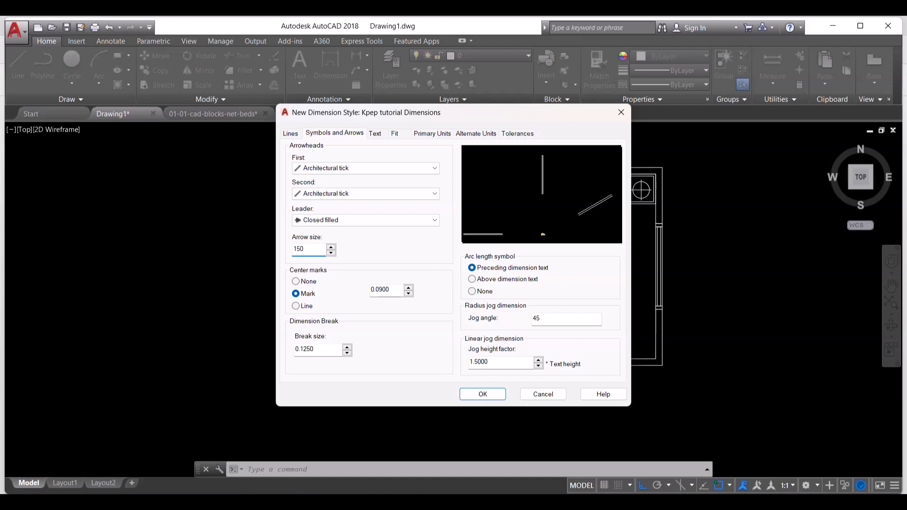
key("Tab")
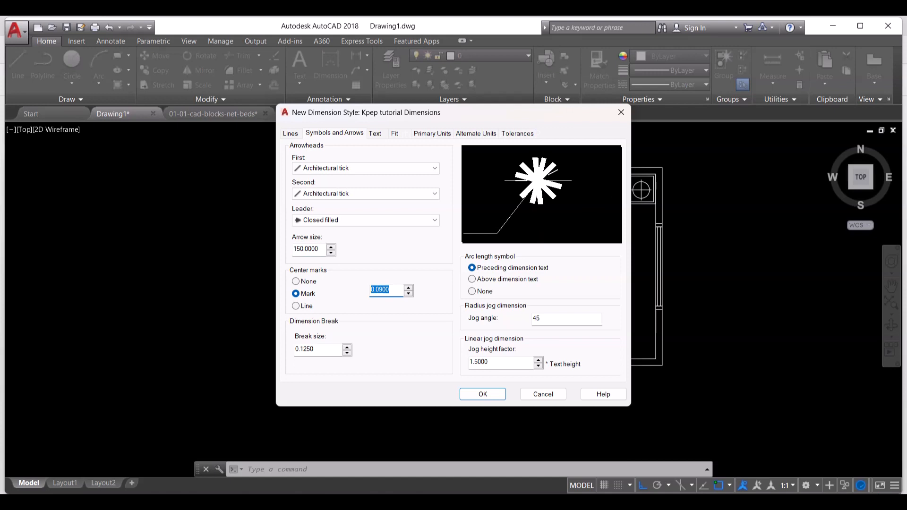
- Set the style's center mark size to 100 and its dimension break size to 100
type("100")
left_click(327, 349)
double_click(328, 350)
type("100")
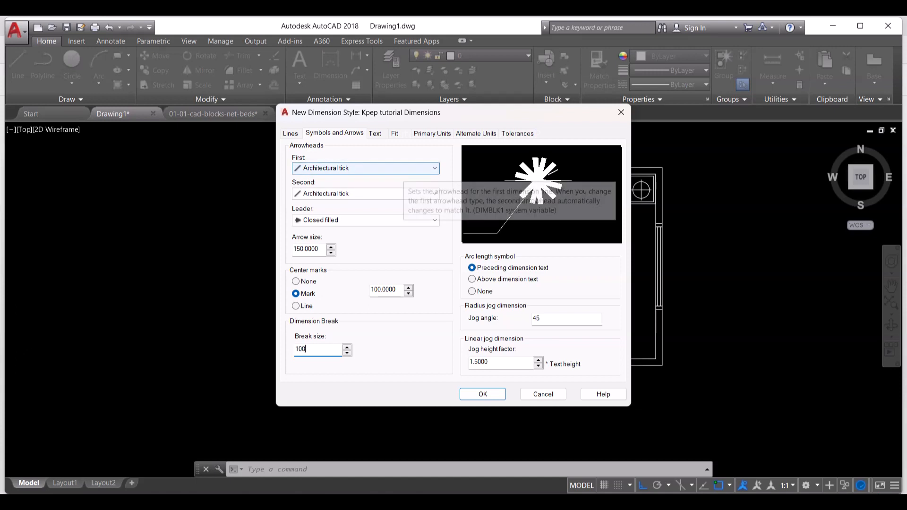
- Set the dimension text height to 200 and view the Standard text style's font settings without changing them
left_click(395, 134)
left_click(375, 134)
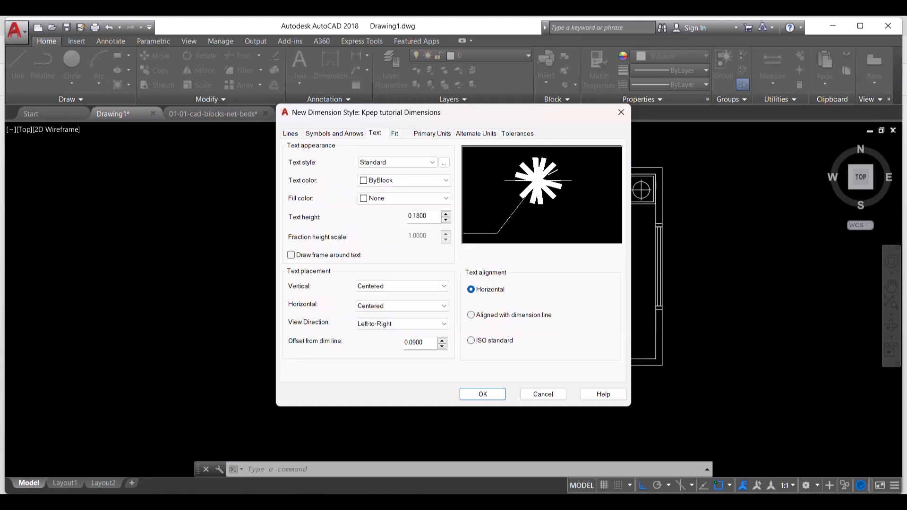
left_click(428, 217)
double_click(424, 216)
type("200")
left_click(398, 163)
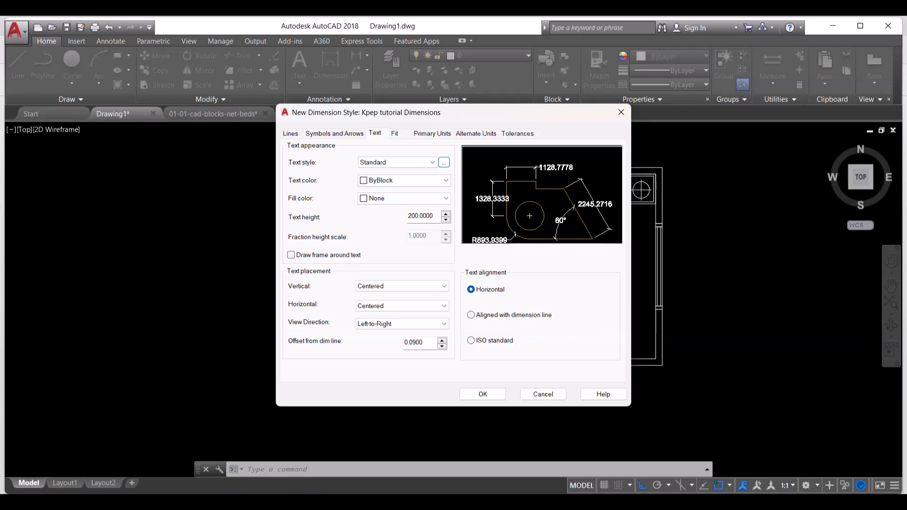
left_click(444, 162)
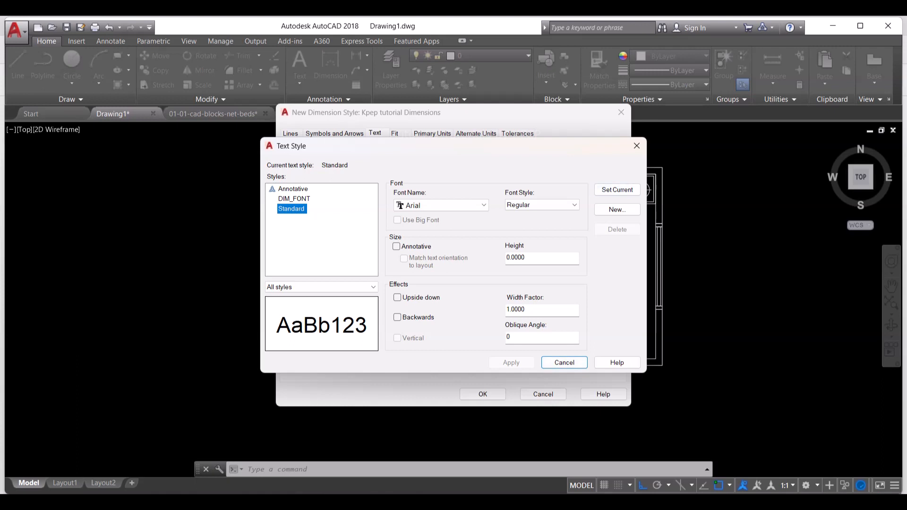
left_click(637, 145)
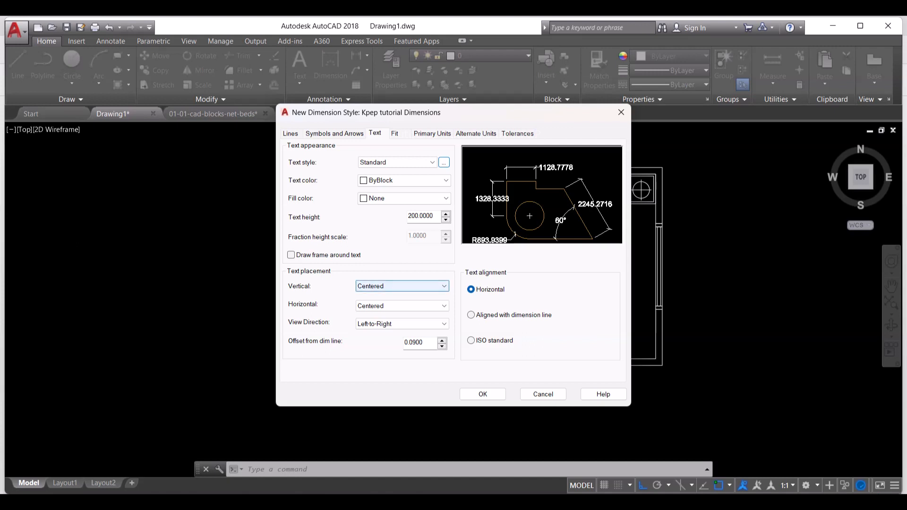
- Place dimension text Above vertically and Centered horizontally, offset 59 from the dimension line and aligned with it
left_click(401, 285)
left_click(377, 303)
left_click(401, 306)
left_click(378, 314)
key("Tab")
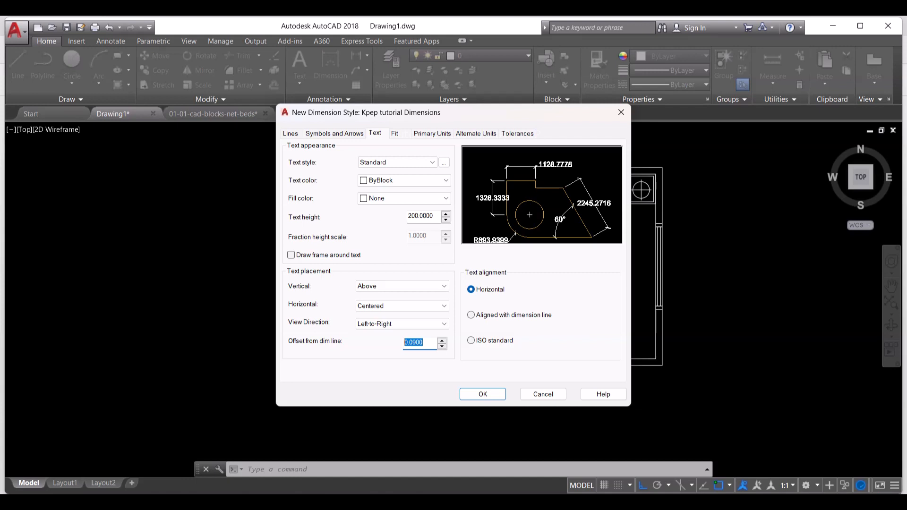
type("59")
left_click(471, 315)
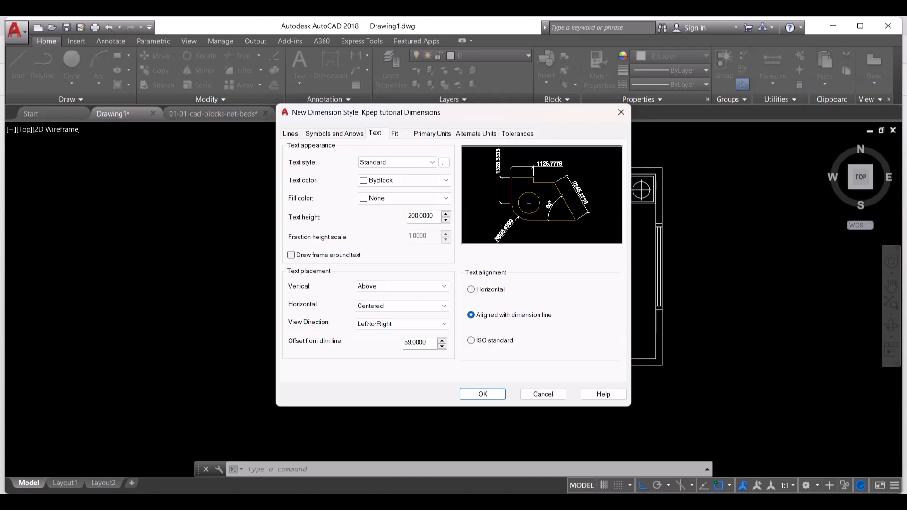
- Set out-of-position text to go over the dimension line without leader, and set the linear dimension precision to 0
left_click(432, 133)
left_click(395, 133)
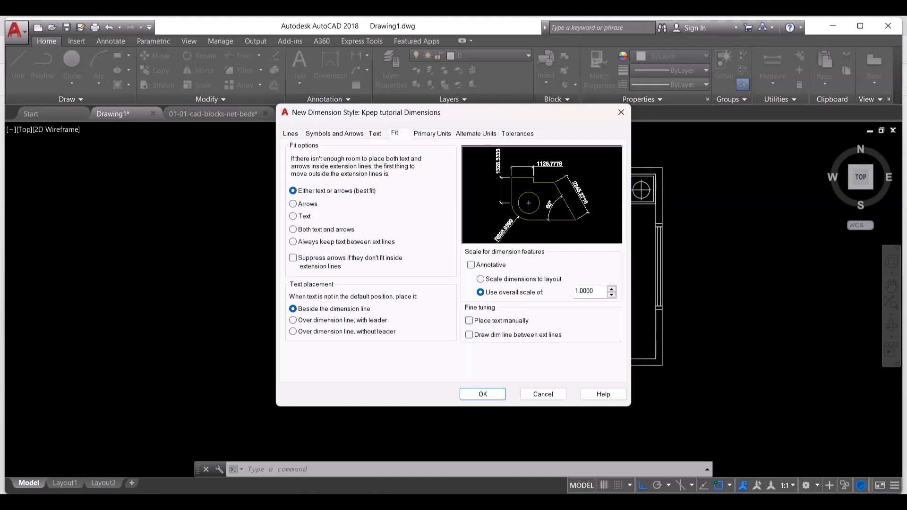
left_click(293, 331)
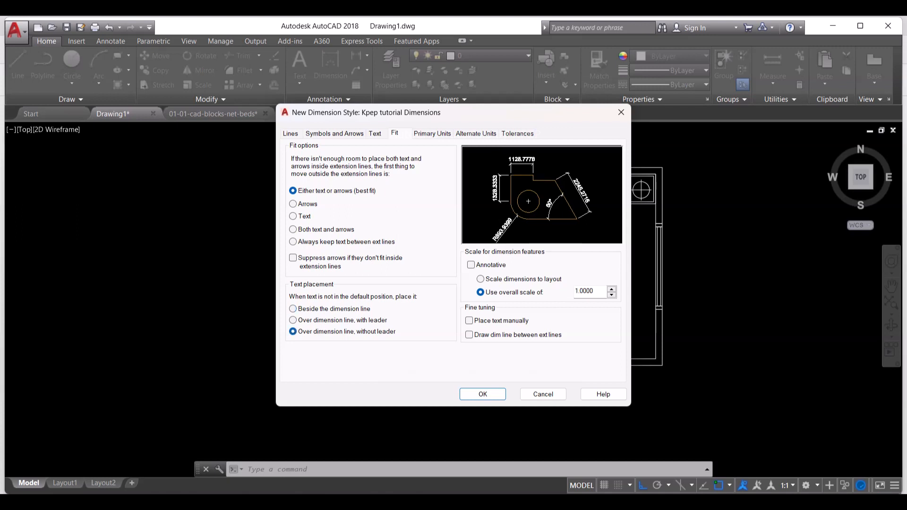
left_click(432, 133)
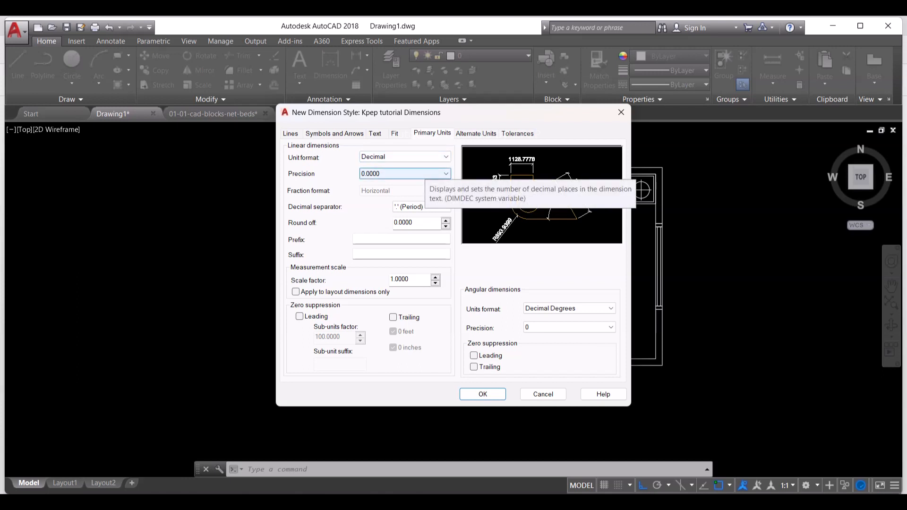
left_click(425, 174)
left_click(404, 183)
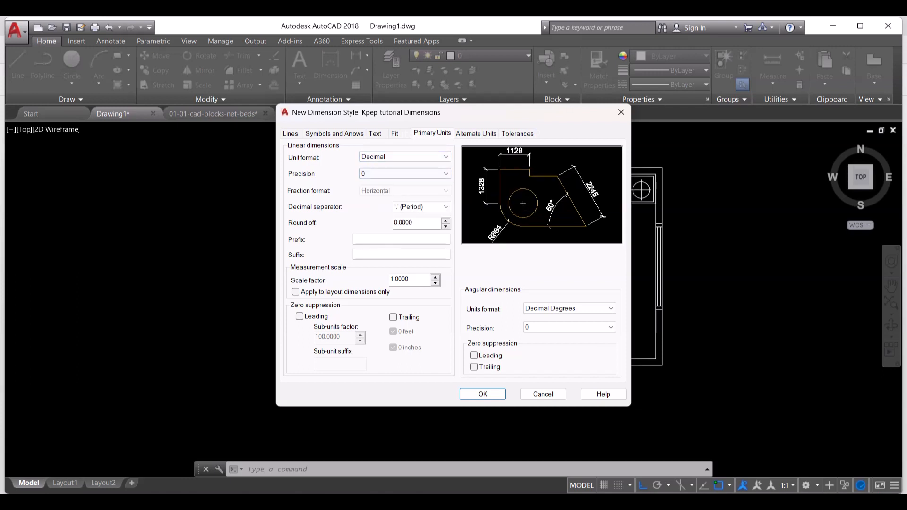
- Set the dimension lines' extension beyond ticks to 100, then save the new style and close the style manager
left_click(475, 133)
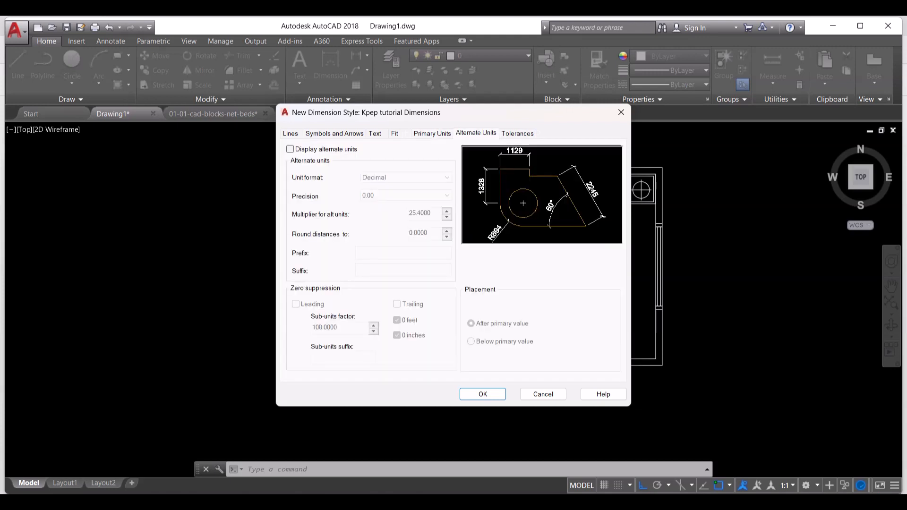
left_click(517, 134)
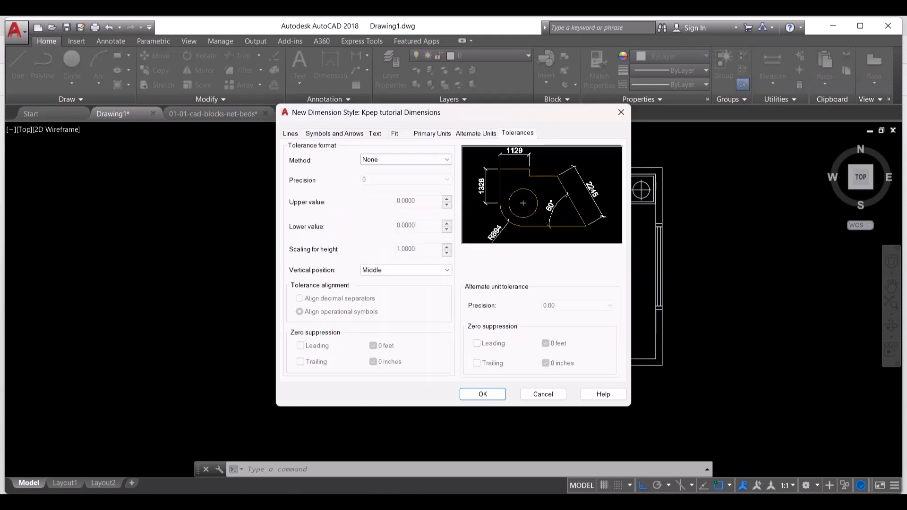
left_click(290, 133)
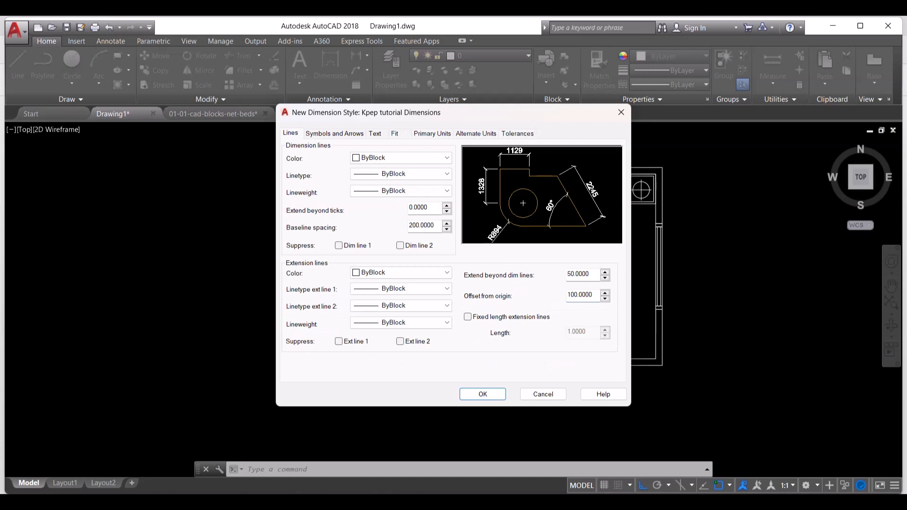
left_click_drag(431, 208, 408, 208)
type("100")
key("Return")
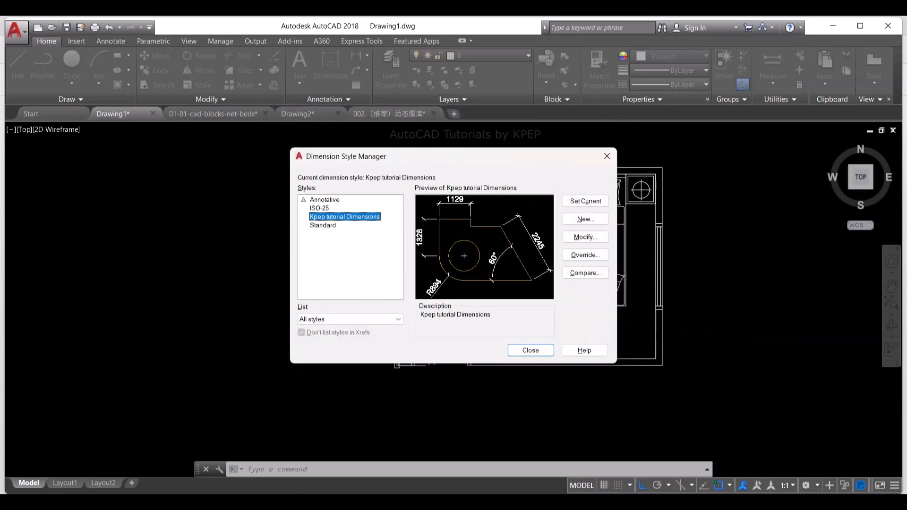
key("Return")
type("DLU")
key("BackSpace")
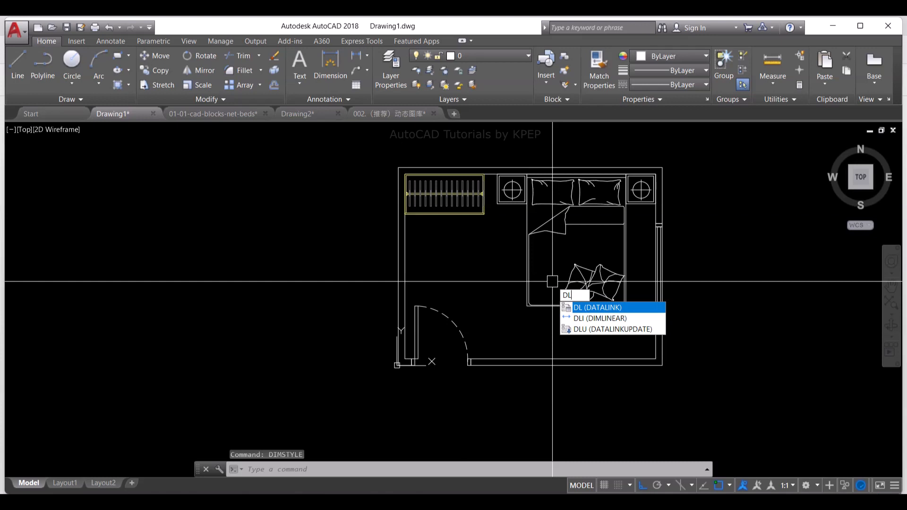
type("I")
key("Return")
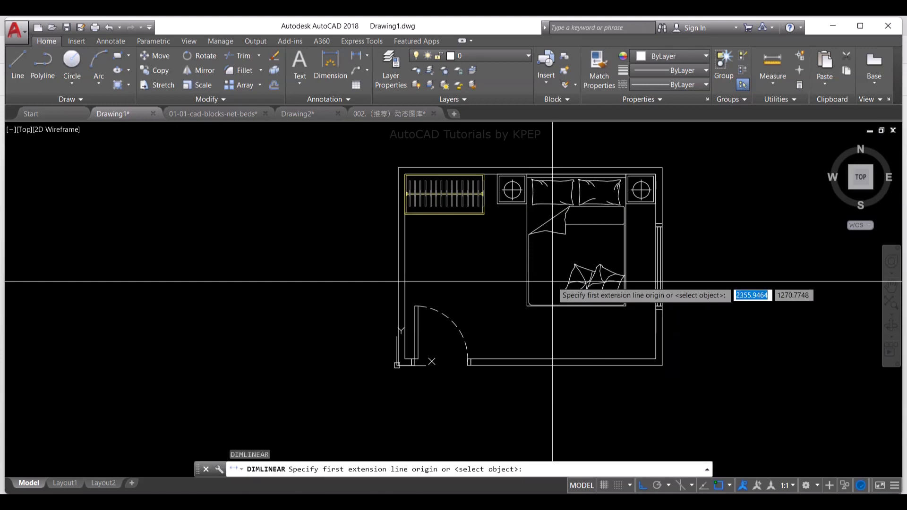
scroll(392, 160, "up", 4)
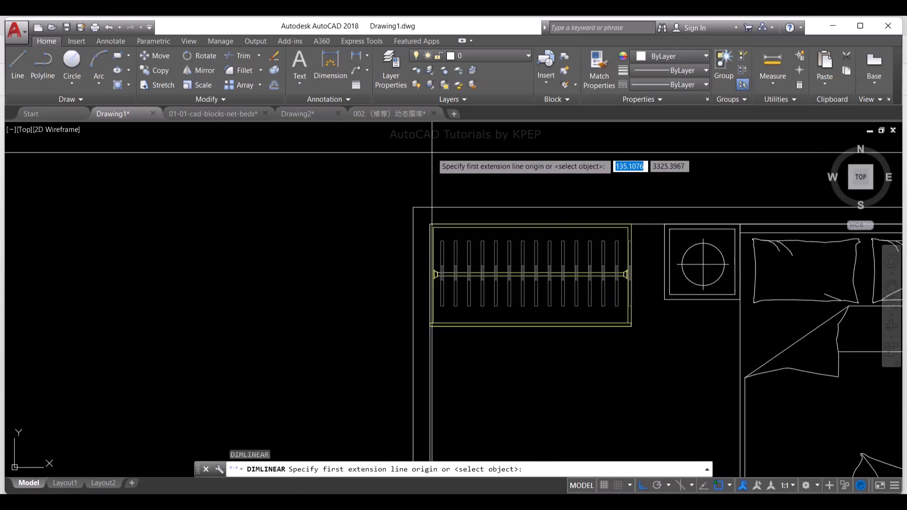
key("Escape")
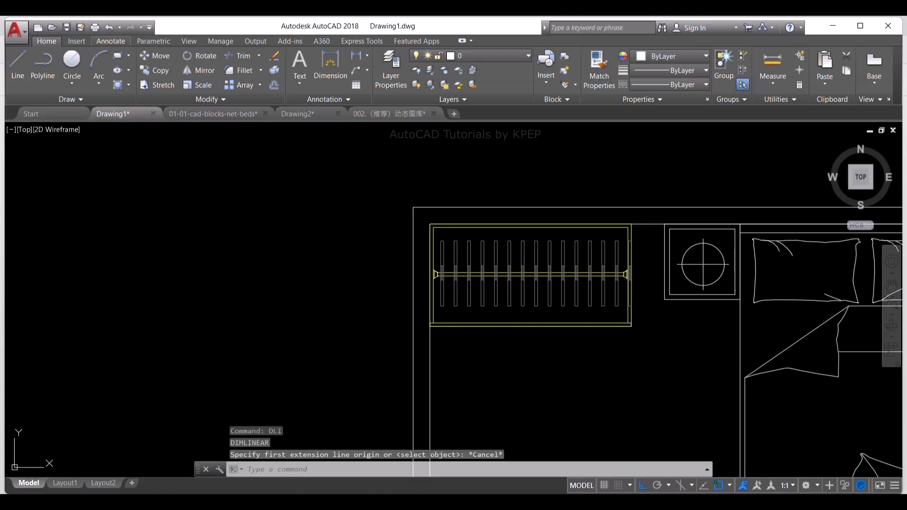
- Add a linear dimension above the plan for the left wall's thickness, from its outer to its inner upper corner
left_click(110, 41)
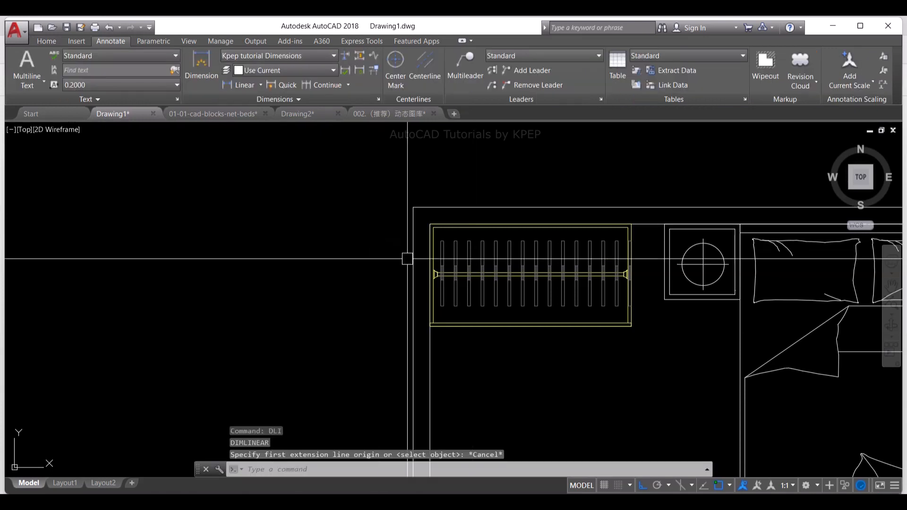
type("DLI")
key("Return")
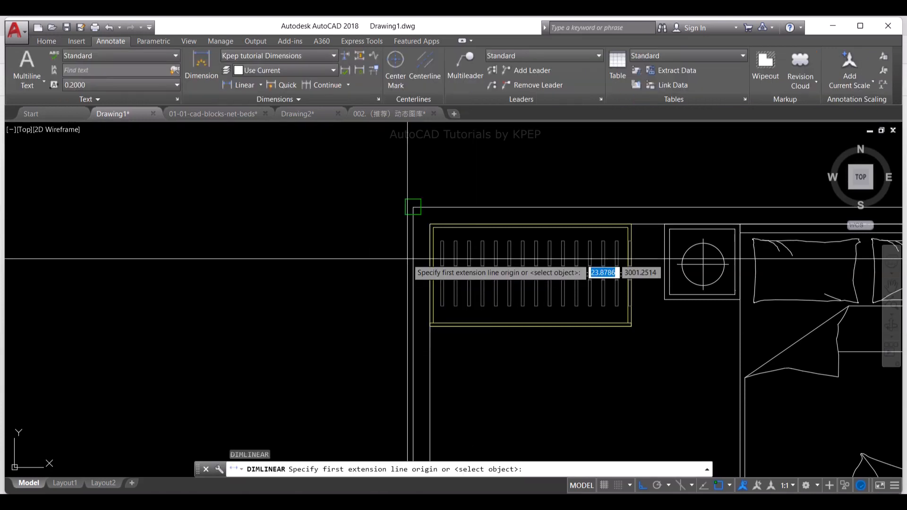
left_click(412, 206)
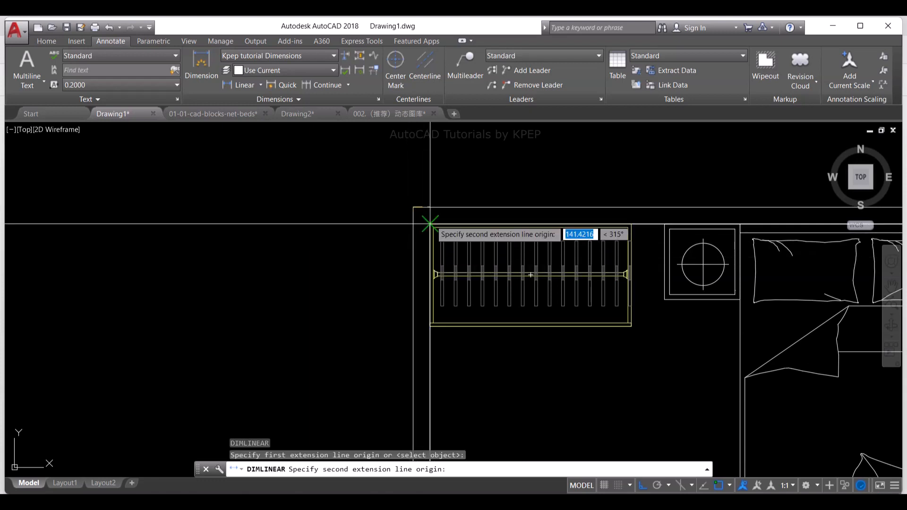
left_click(430, 223)
scroll(427, 222, "down", 6)
scroll(426, 221, "up", 4)
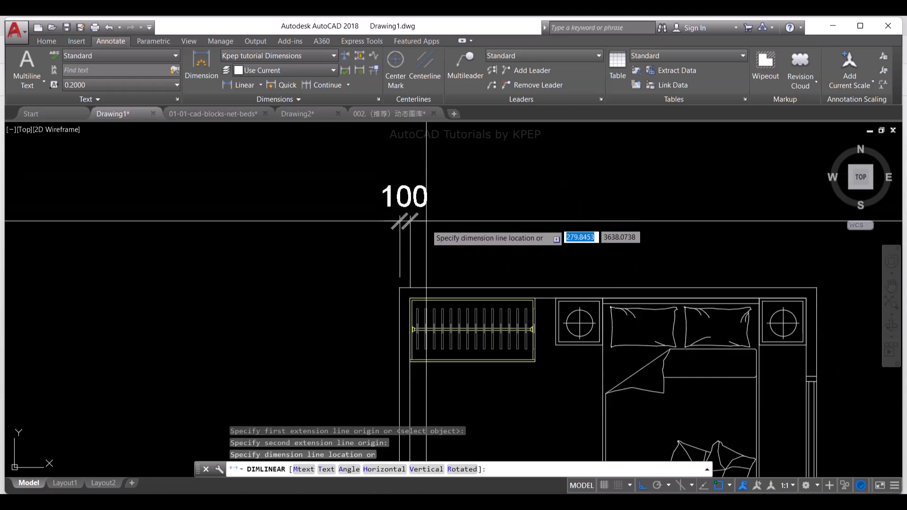
left_click(427, 236)
- Continue the dimension chain above the plan across the room's interior width and the right wall's thickness
type("d")
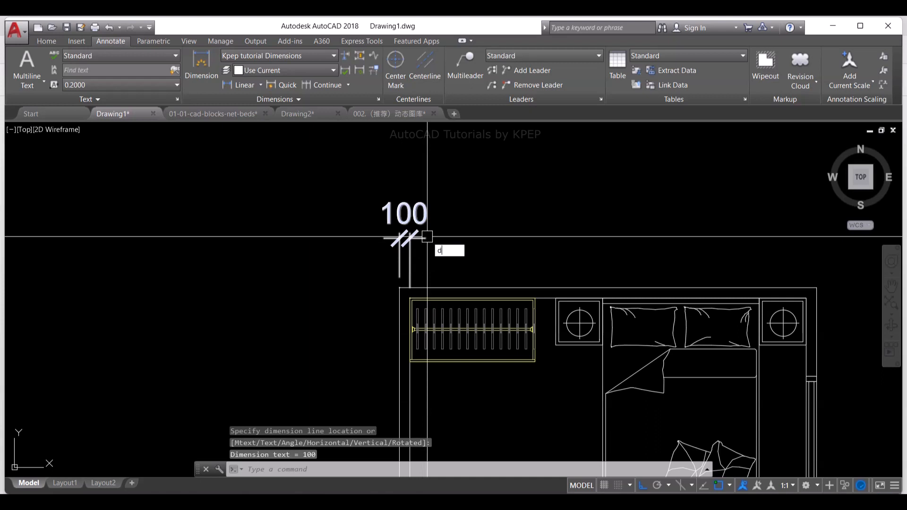
type("o")
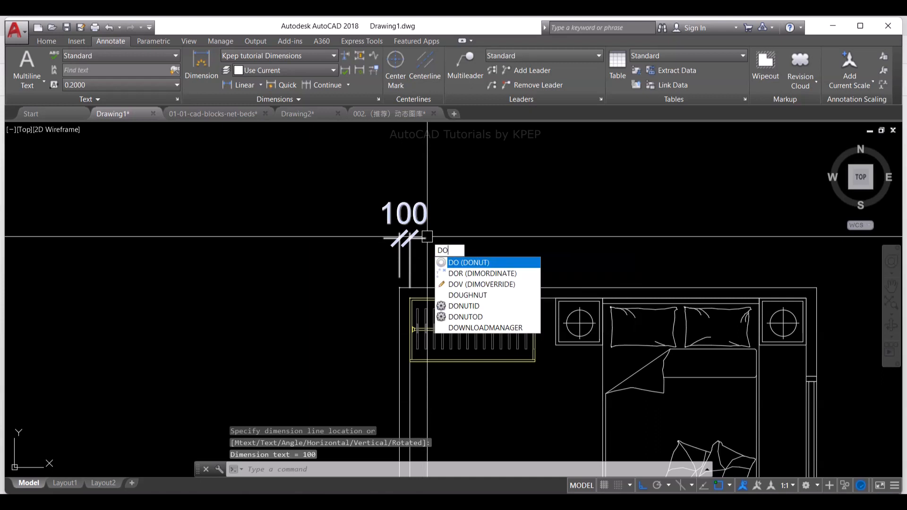
key("BackSpace")
type("co")
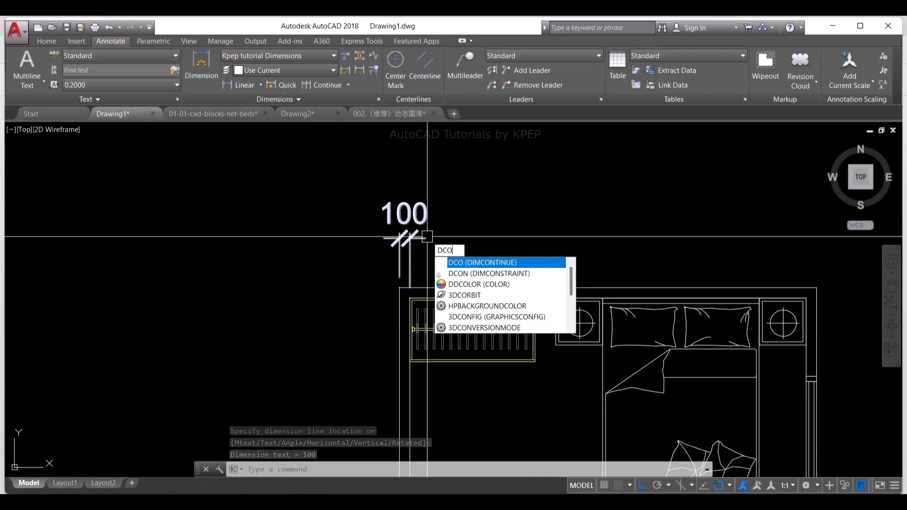
key("Return")
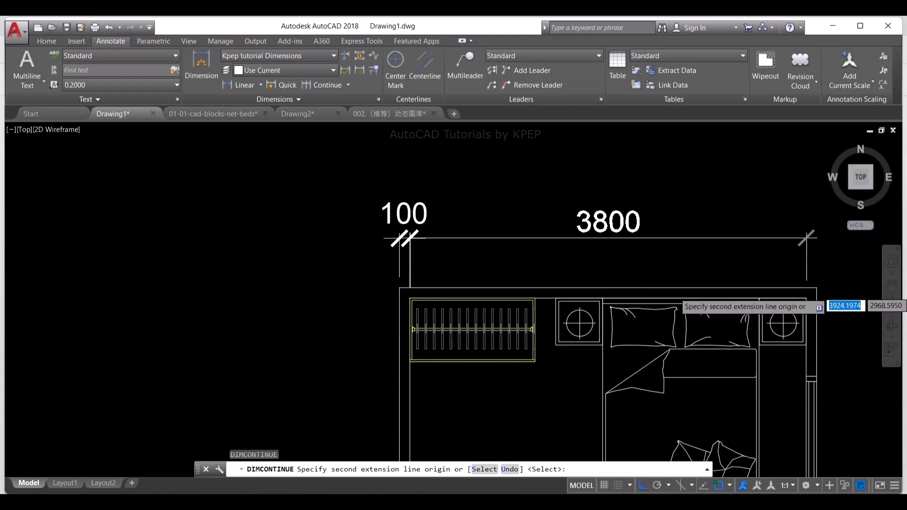
scroll(803, 303, "up", 5)
left_click(824, 281)
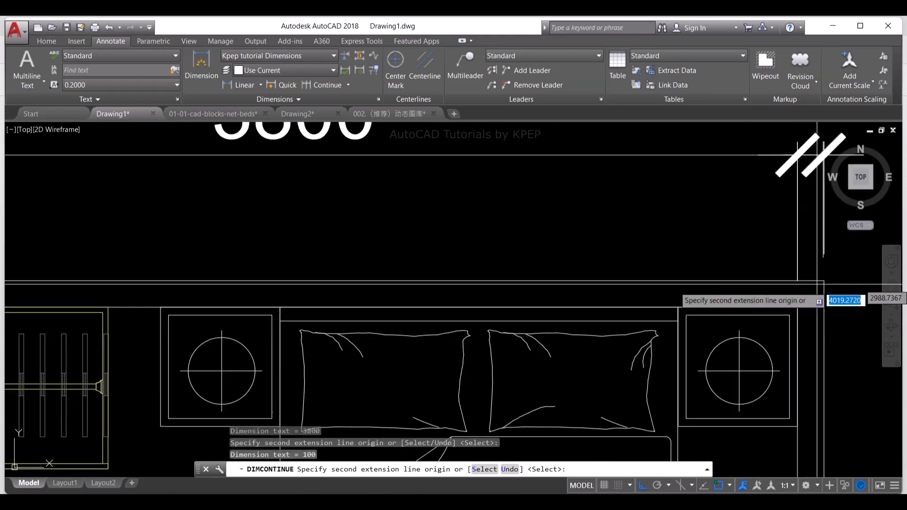
key("Return")
scroll(725, 303, "down", 5)
key("Return")
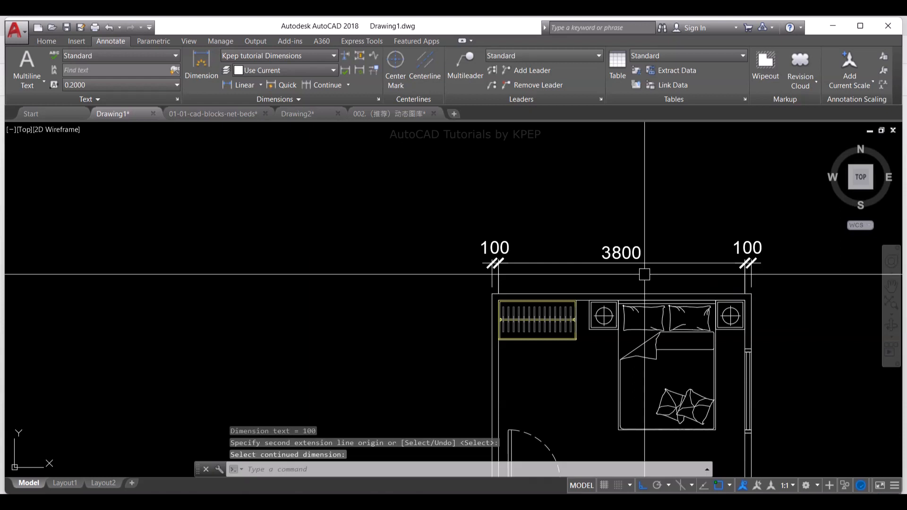
- Add an overall width dimension above the existing chain, between the plan's two upper outer corners
type("dli")
key("Return")
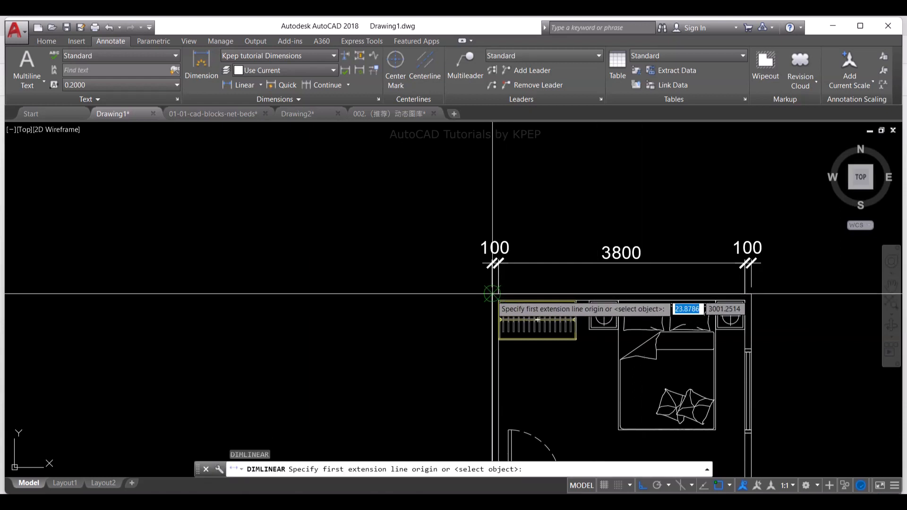
left_click(497, 295)
left_click(750, 294)
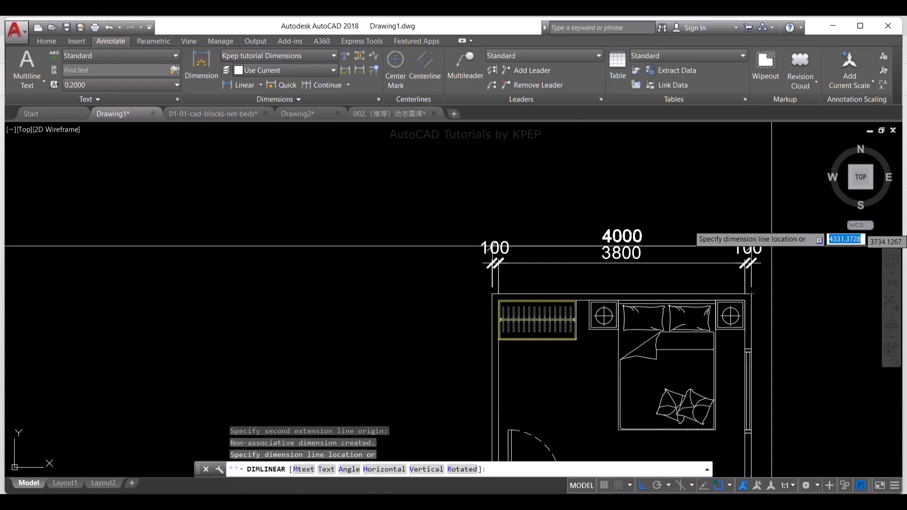
left_click(778, 224)
- Add a vertical linear dimension beside the left wall for the upper wall's thickness, from its outer to its inner corner
scroll(678, 278, "down", 2)
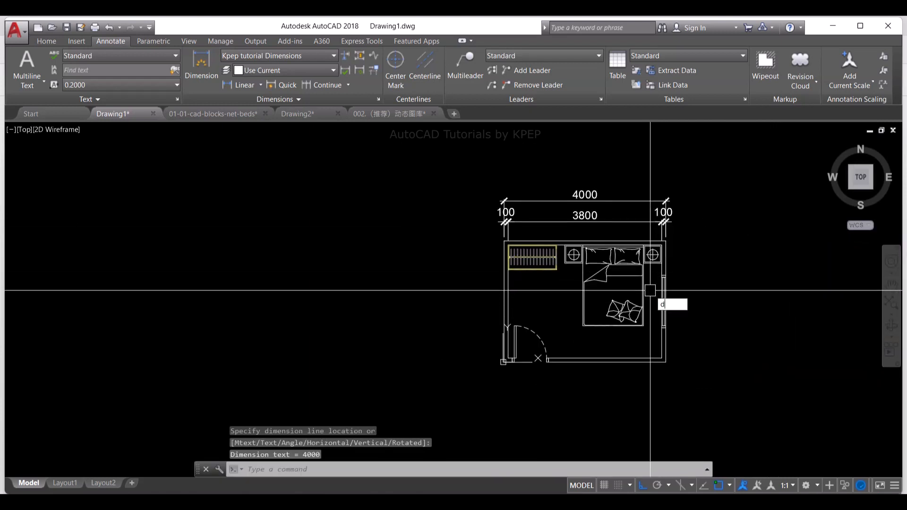
key("space")
scroll(520, 254, "up", 6)
left_click(451, 199)
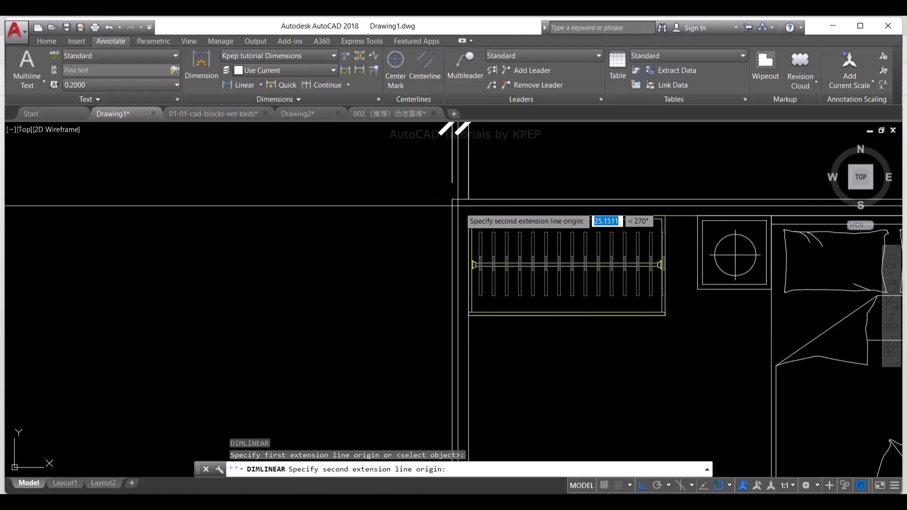
left_click(468, 215)
left_click(374, 211)
- Continue the vertical dimension chain on the plan's left side across the room's interior depth and the lower wall's thickness
scroll(391, 216, "down", 2)
type("dco")
key("space")
middle_click_drag(450, 355, 450, 157)
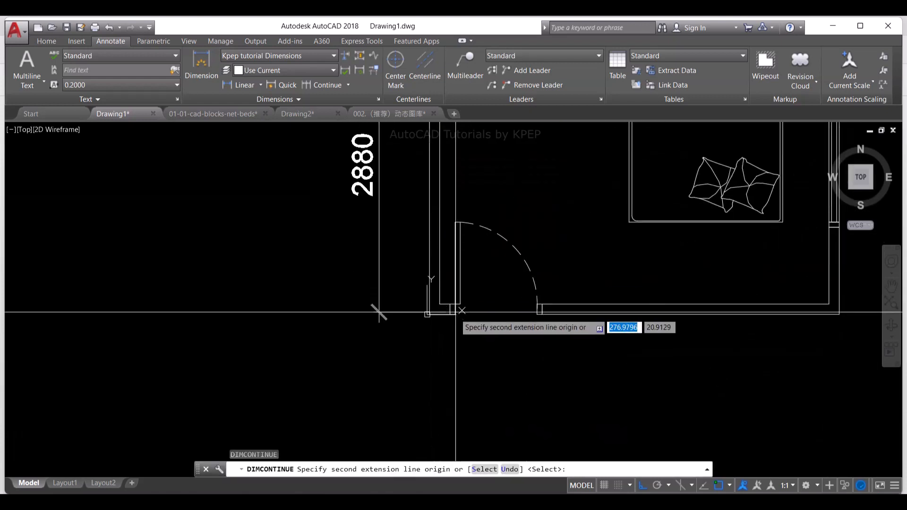
left_click(445, 305)
left_click(460, 337)
key("space")
- Add an overall vertical dimension outside the left chain, from the lower to the upper outer corner of the plan
type("dli")
key("space")
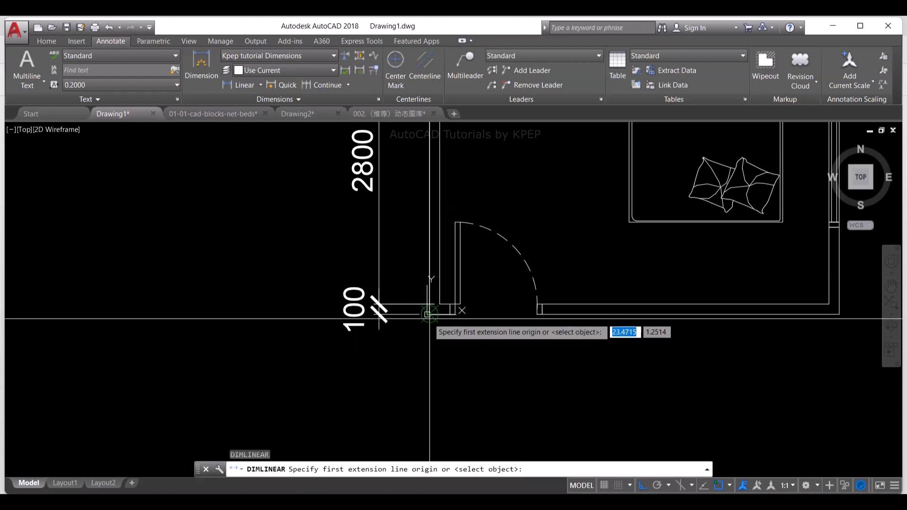
left_click(430, 317)
middle_click_drag(450, 163, 479, 399)
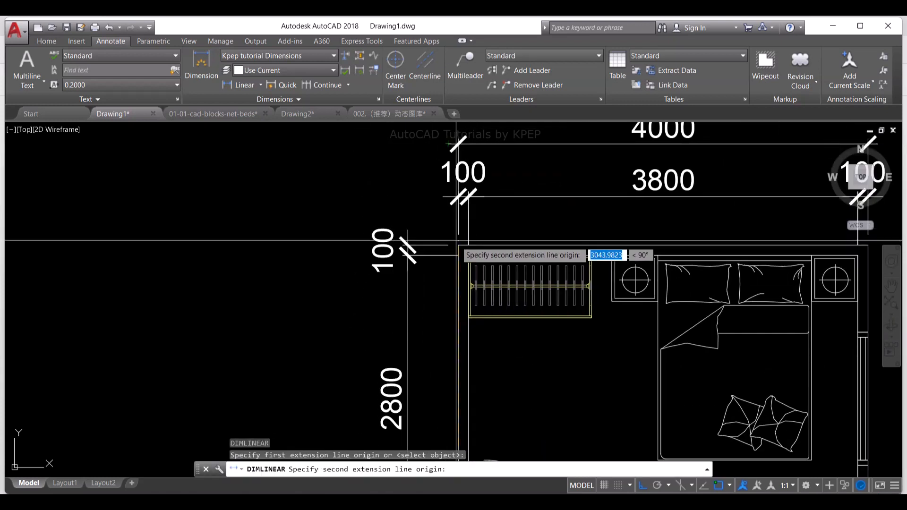
left_click(454, 246)
left_click(345, 261)
scroll(387, 249, "down", 4)
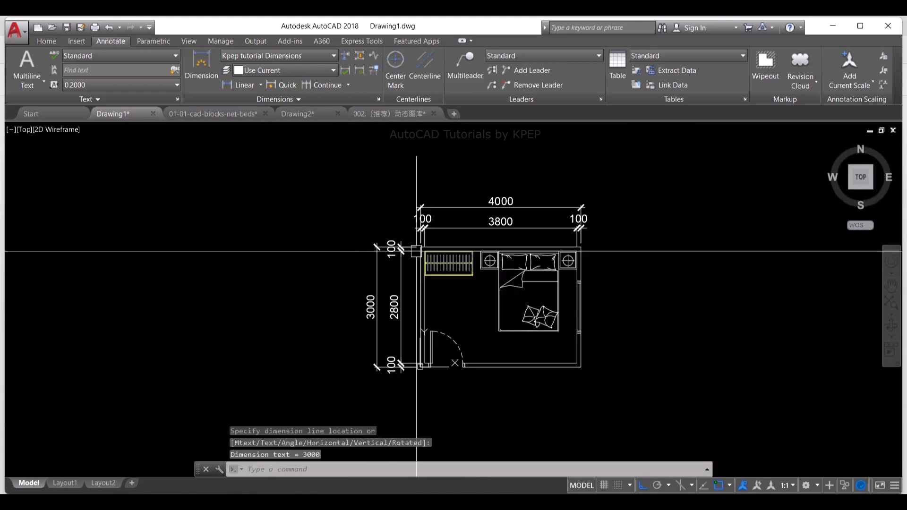
middle_click_drag(549, 295, 505, 293)
middle_click_drag(581, 395, 587, 393)
middle_click_drag(567, 316, 597, 327)
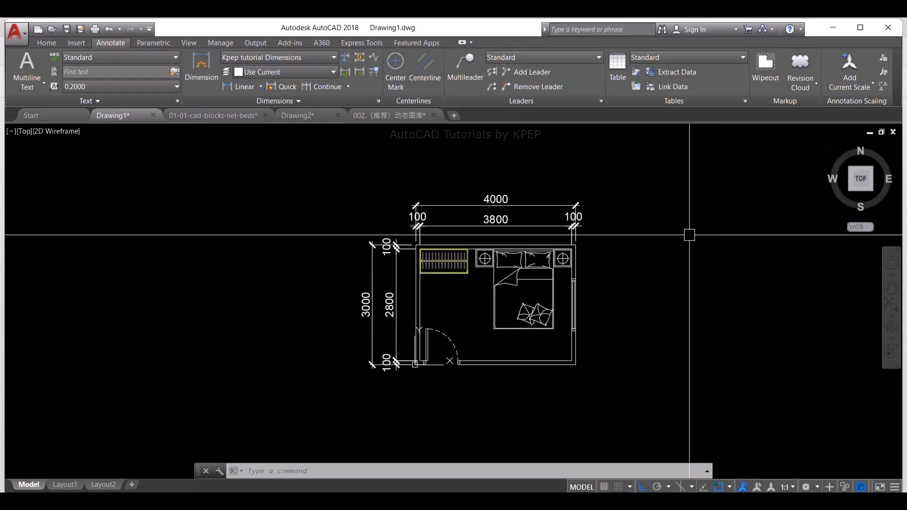
- Modify the Kpep tutorial Dimensions style to use a text height of 150 and an arrow size of 75
type("DIMSTyl")
key("Return")
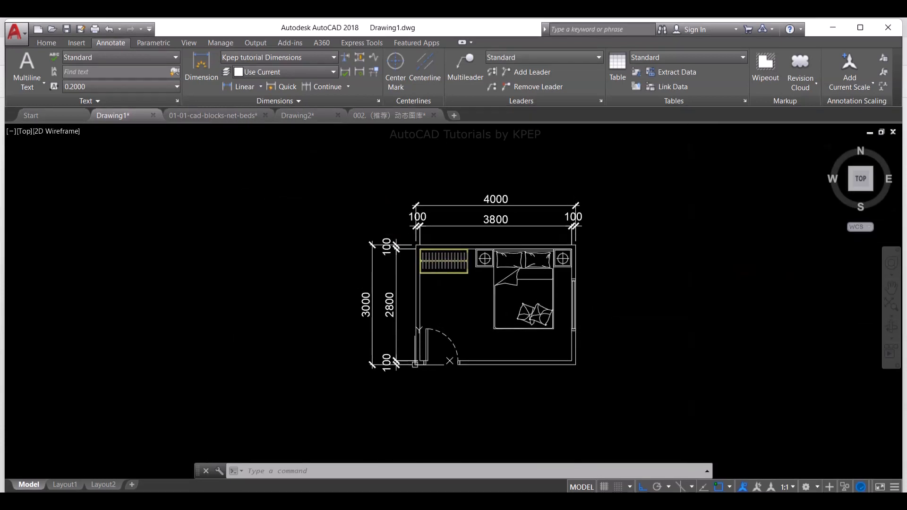
left_click(585, 239)
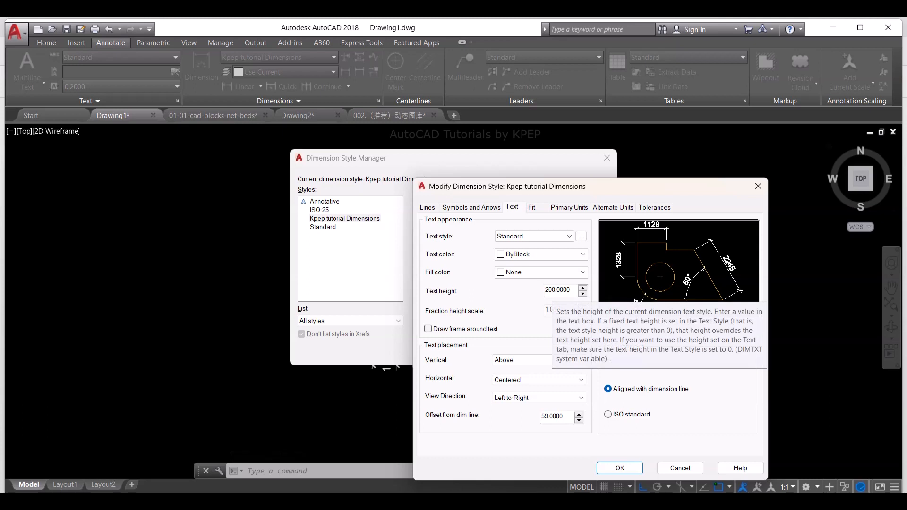
double_click(550, 290)
type("150")
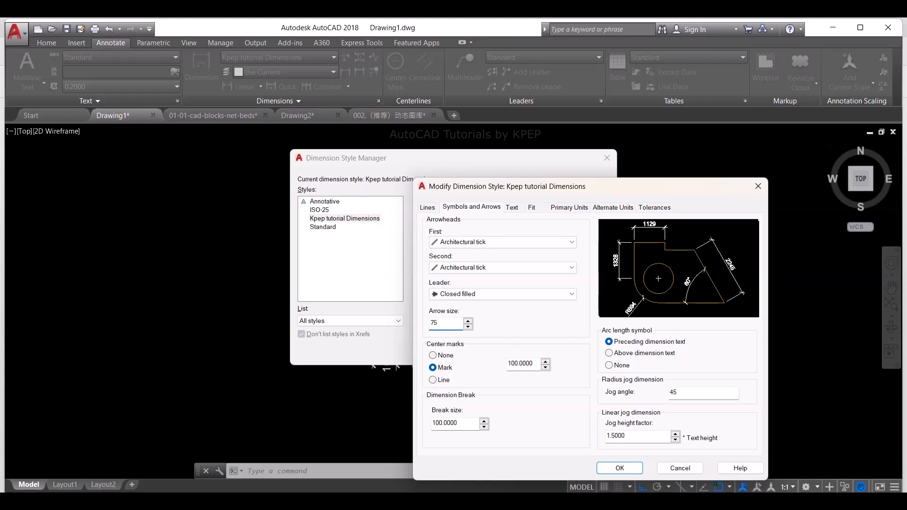
- Set the dimension lines' extension beyond ticks to 50, then save the style and close the style manager
left_click(428, 207)
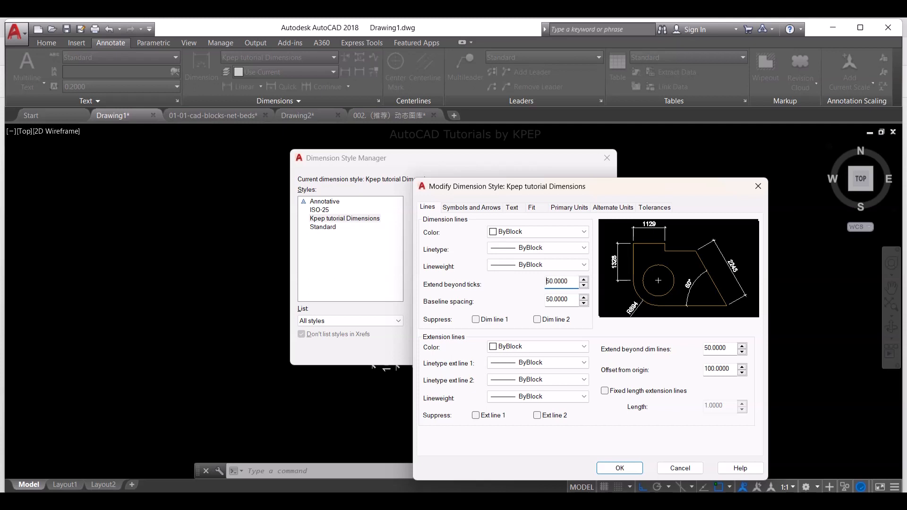
key("Return")
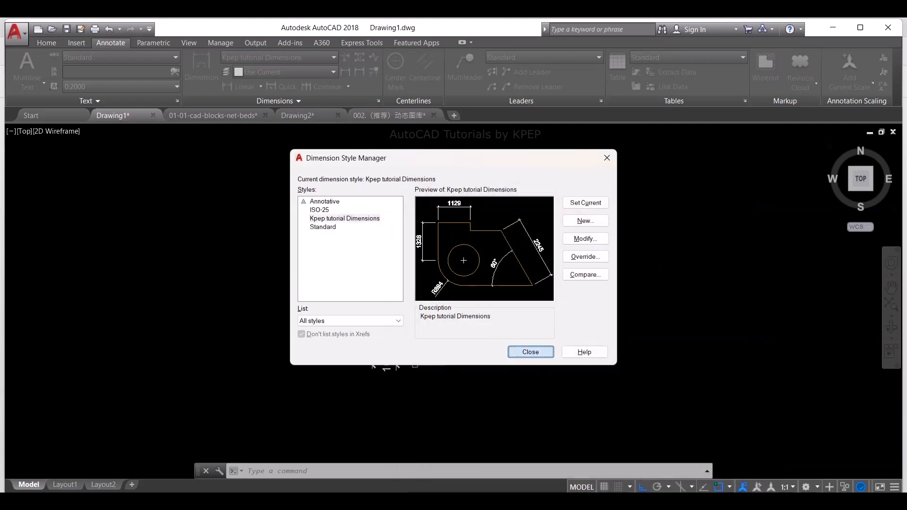
key("Return")
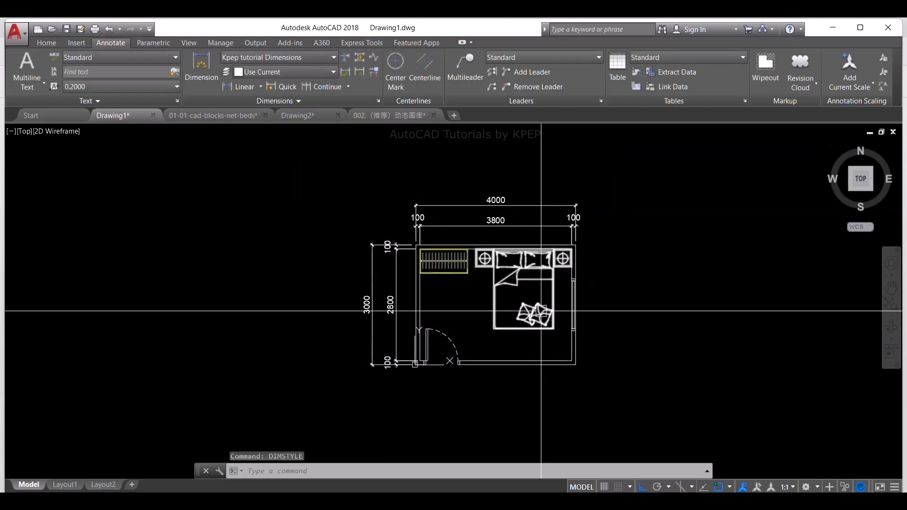
- Stretch the overall width dimension above the plan down, closer to the dimension chain below it
scroll(457, 212, "up", 2)
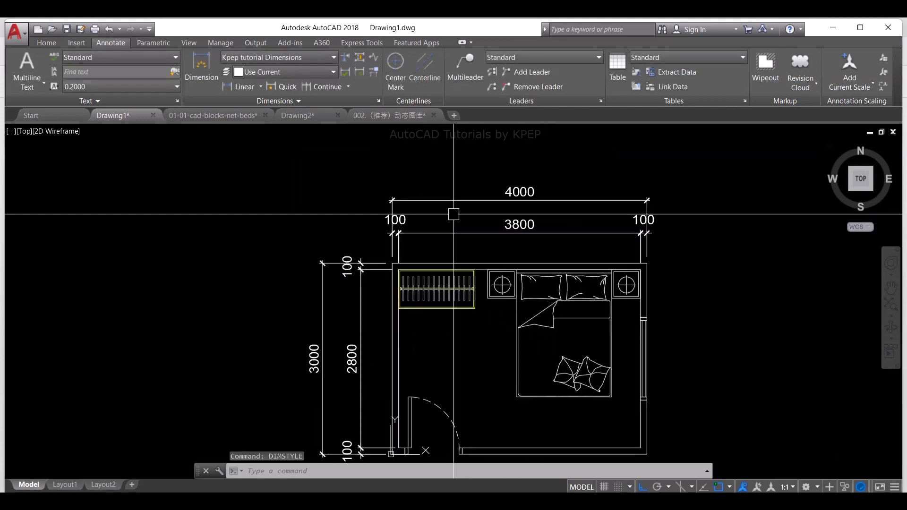
type("s")
key("Return")
left_click(688, 205)
left_click(385, 188)
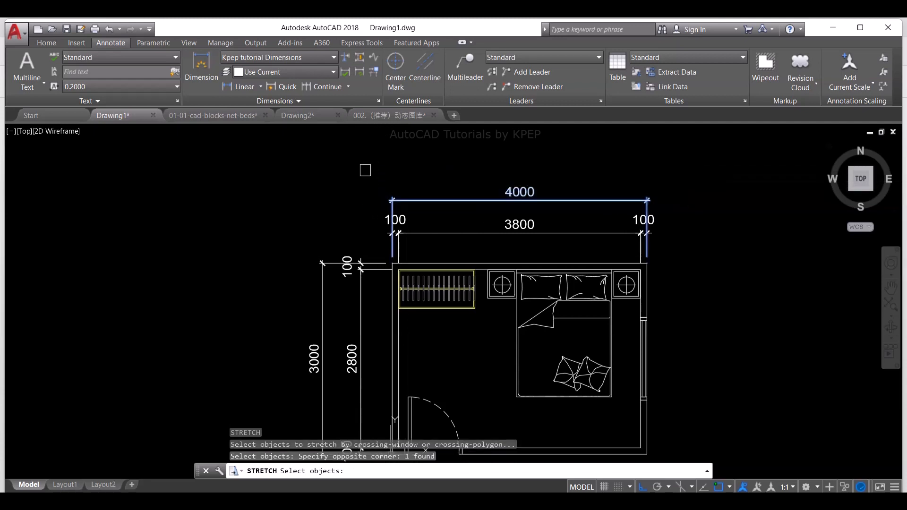
key("Return")
left_click(742, 239)
left_click(744, 243)
- Stretch the overall vertical dimension on the plan's left side inward, closer to its dimension chain
middle_click_drag(362, 384, 455, 272)
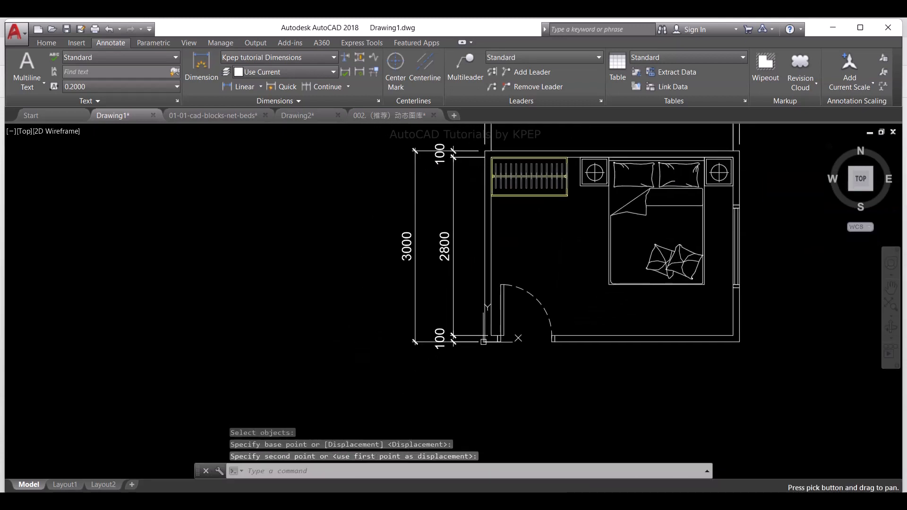
key("Return")
left_click(392, 142)
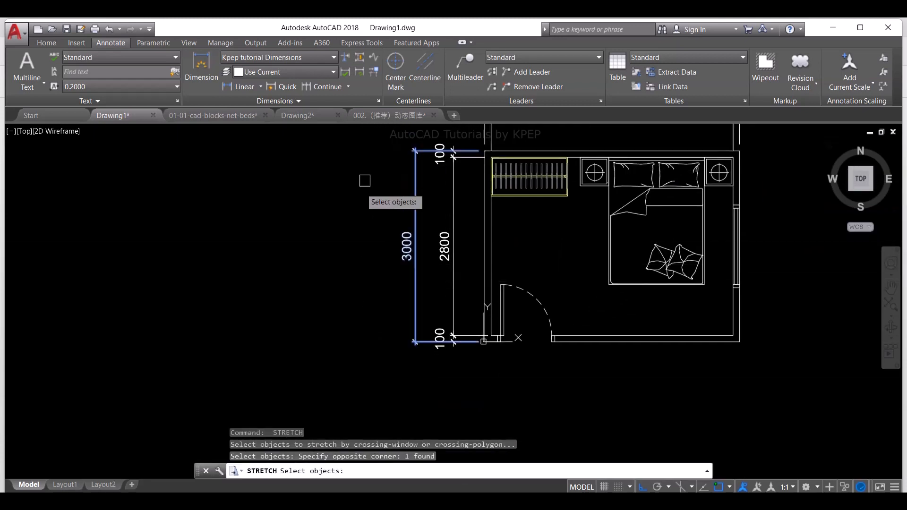
key("Return")
left_click(342, 236)
left_click(353, 235)
- Add a vertical linear dimension beside the right wall, from the plan's upper outer corner to the window's upper end
mouse_move(835, 196)
middle_mouse_down()
mouse_move(694, 259)
mouse_move(709, 268)
middle_mouse_up()
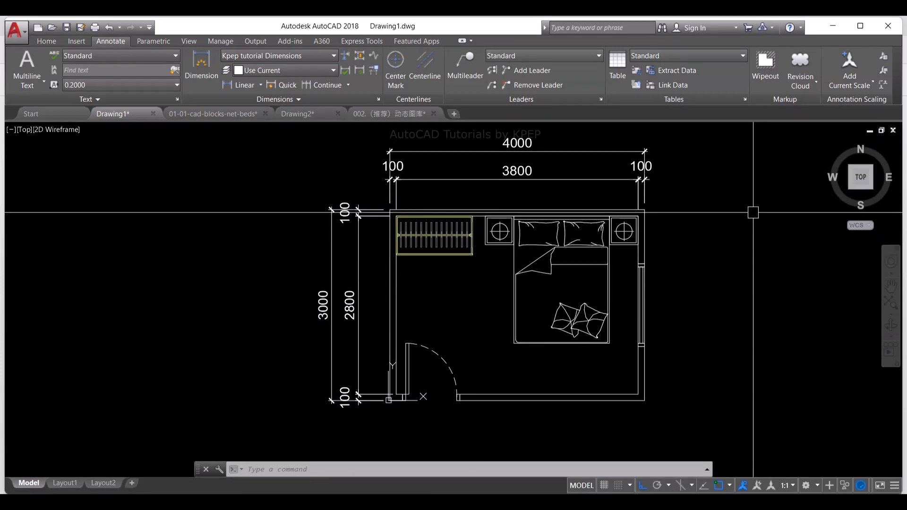
type("li")
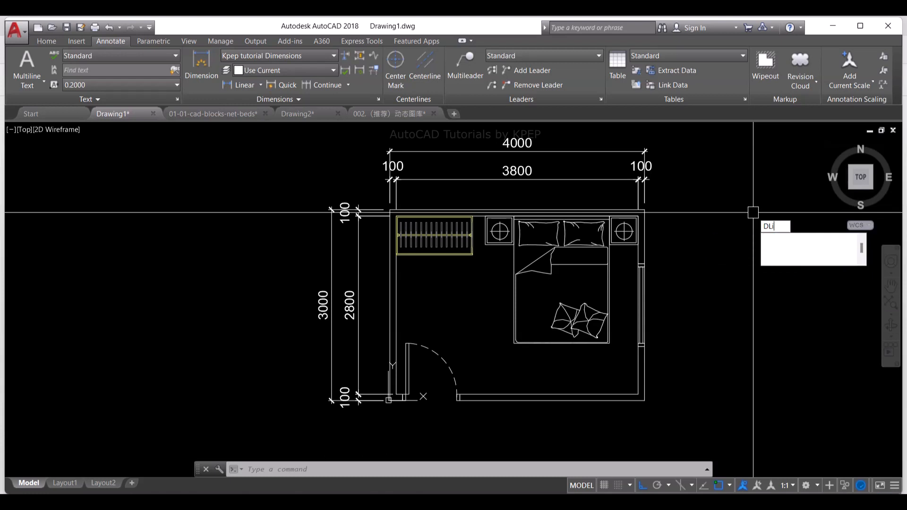
key("Return")
scroll(669, 218, "up", 4)
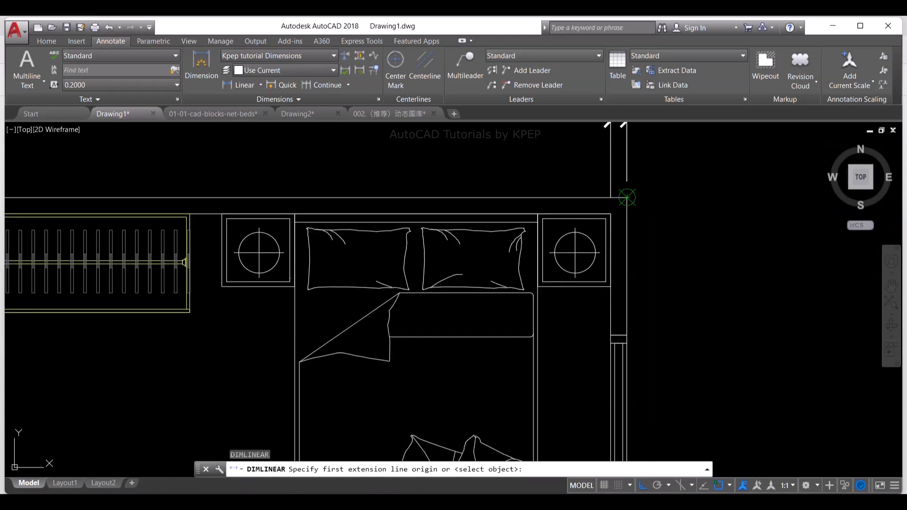
left_click(627, 197)
left_click(627, 335)
scroll(643, 262, "down", 4)
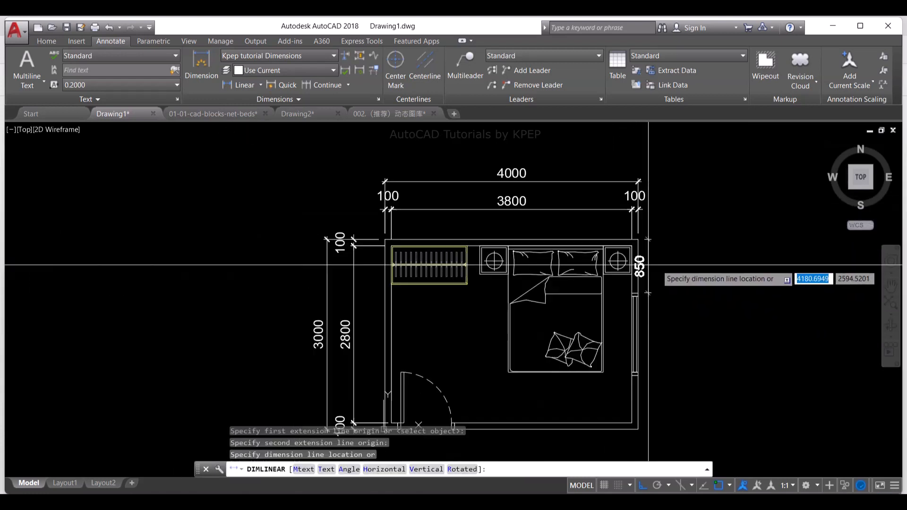
left_click(676, 270)
- Continue the right-side dimension chain across the window and down to the plan's lower outer corner
type("dco")
key("Return")
scroll(657, 385, "up", 4)
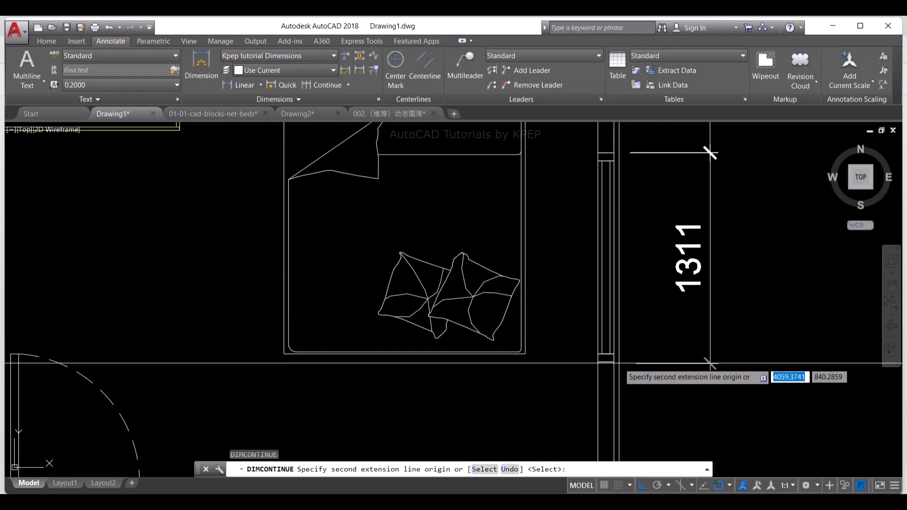
left_click(710, 363)
middle_click_drag(669, 417, 641, 203)
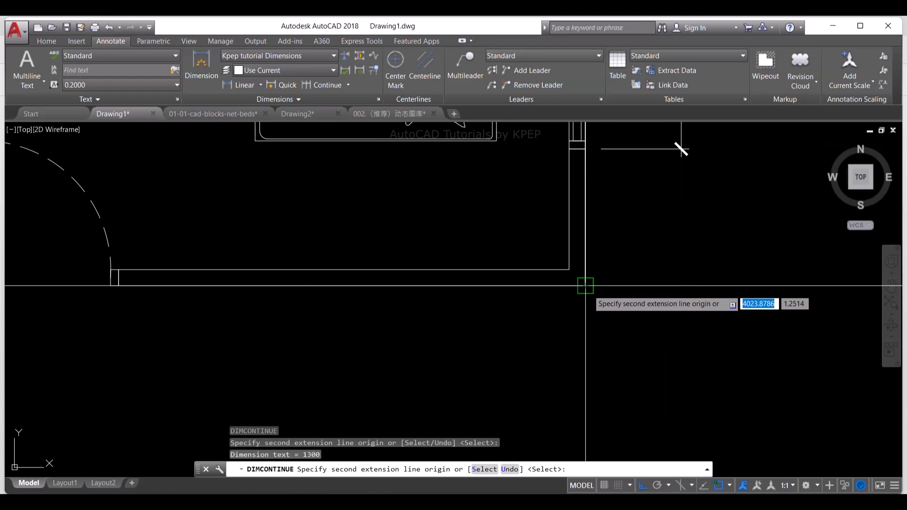
scroll(585, 286, "down", 4)
left_click(626, 294)
key("Return")
key("Return")
- Add an overall vertical dimension outside the right chain, from the upper to the lower outer corner of the plan
type("di")
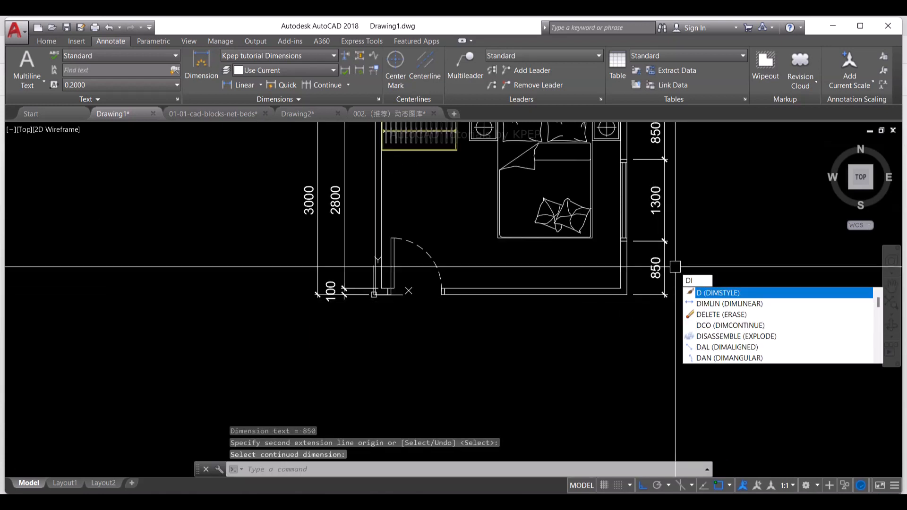
type("mli")
key("Return")
middle_click_drag(654, 180, 668, 253)
scroll(628, 189, "up", 5)
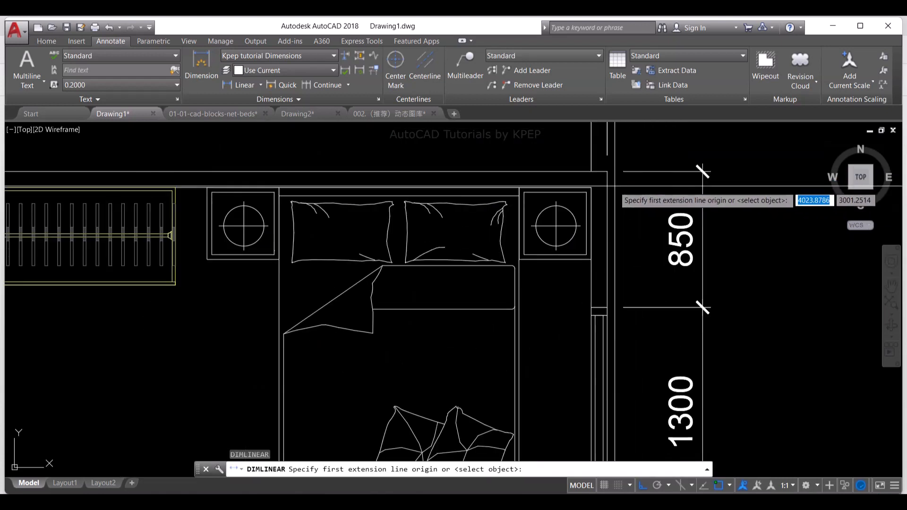
left_click(614, 187)
scroll(628, 226, "down", 3)
middle_click_drag(624, 378, 620, 210)
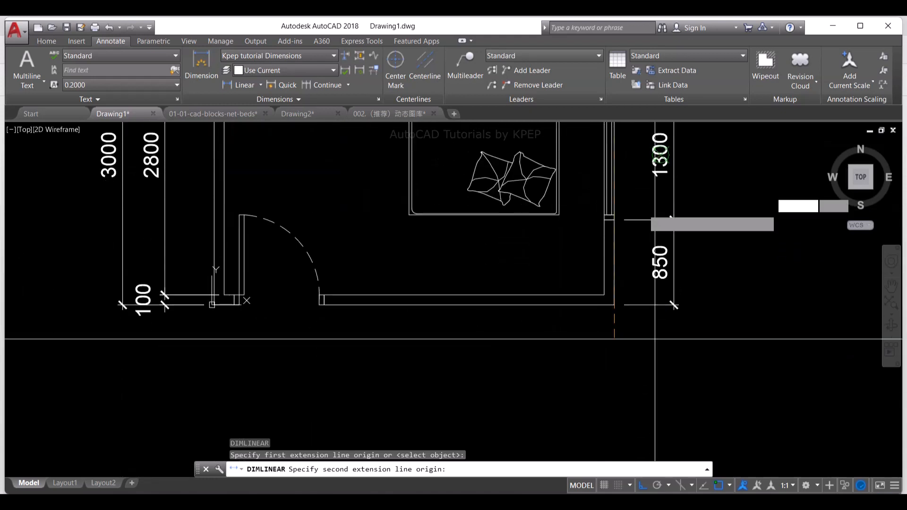
left_click(614, 305)
left_click(722, 309)
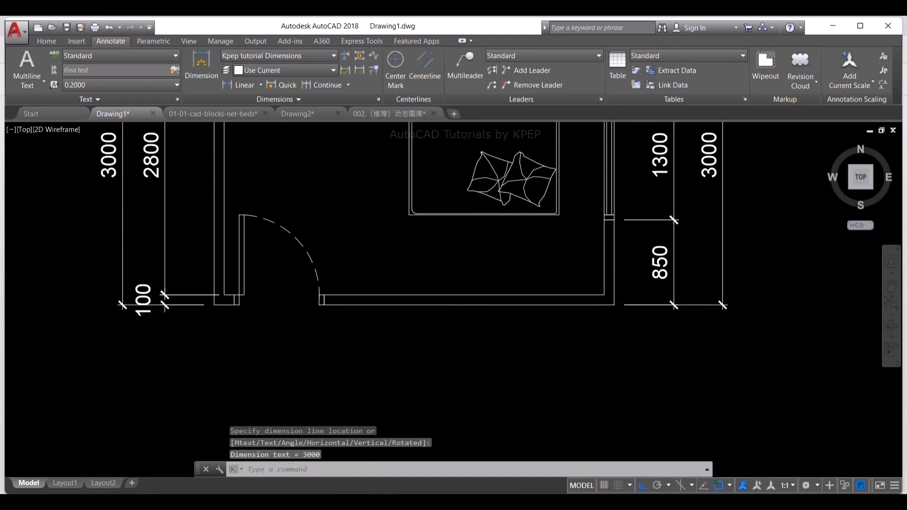
- Add a linear dimension below the plan from the lower left outer corner to the near edge of the door opening
scroll(213, 269, "up", 3)
key("Return")
left_click(198, 237)
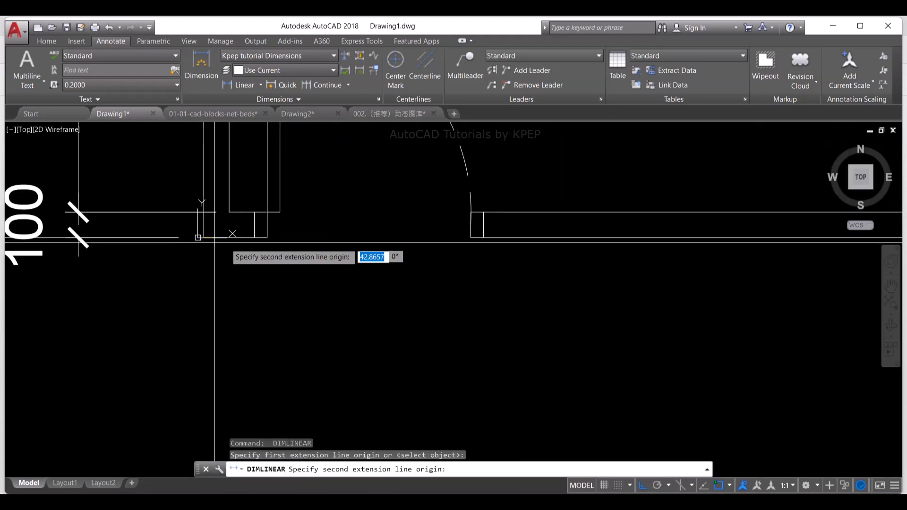
left_click(255, 237)
left_click(264, 357)
- Continue the dimension chain below the plan across the door opening and on to the lower right outer corner
type("dco")
key("Return")
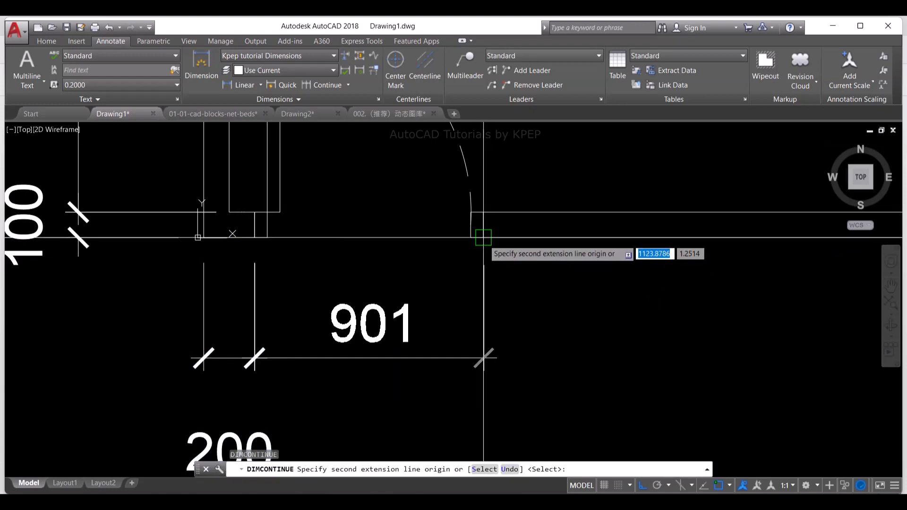
left_click(483, 237)
scroll(537, 286, "down", 4)
middle_click_drag(633, 271, 441, 298)
left_click(624, 278)
key("Return")
key("Escape")
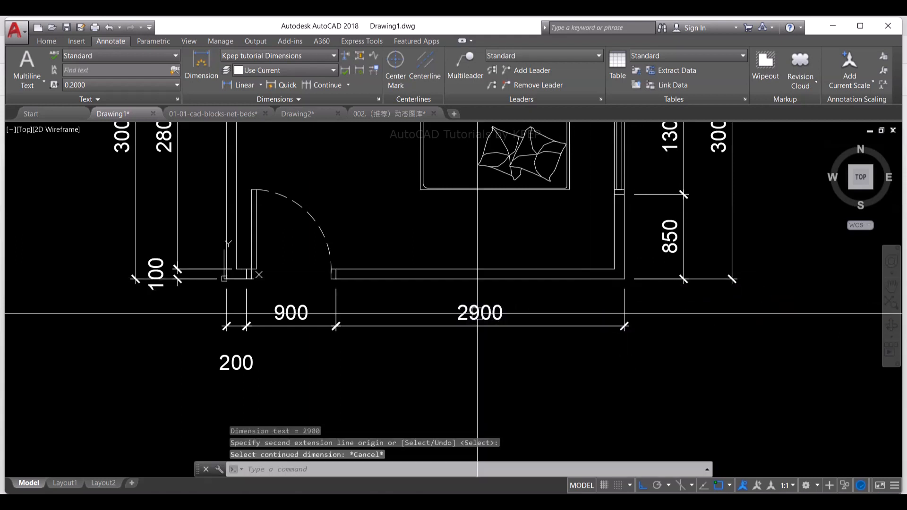
- Add an overall width dimension beneath the lower chain, between the plan's two lower outer corners
type("dli")
key("Return")
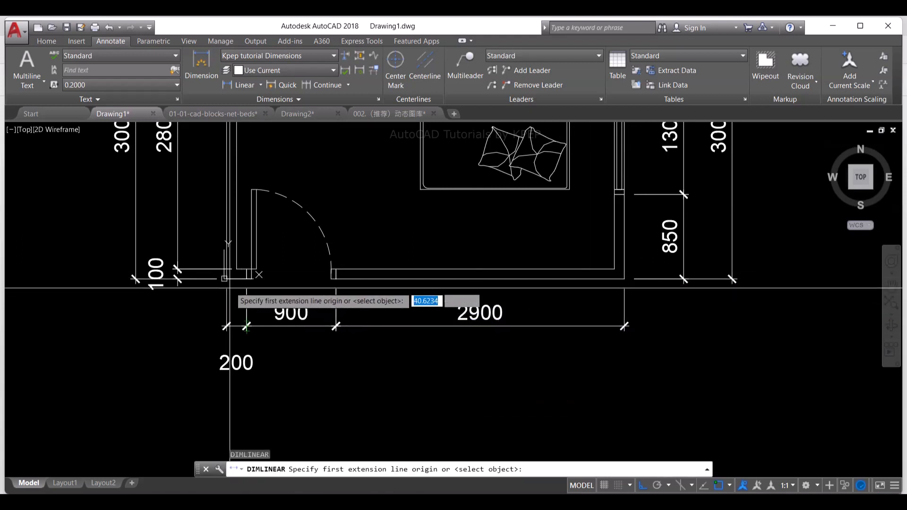
left_click(224, 278)
left_click(624, 279)
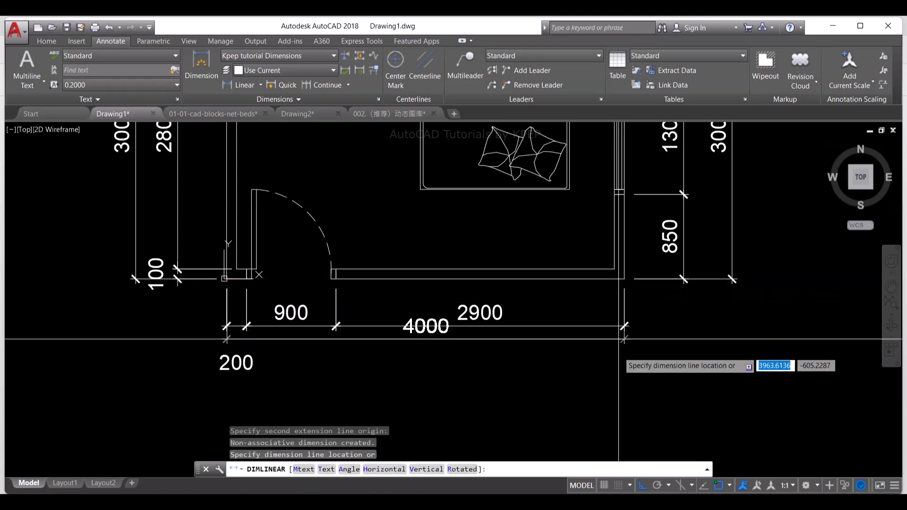
left_click(612, 367)
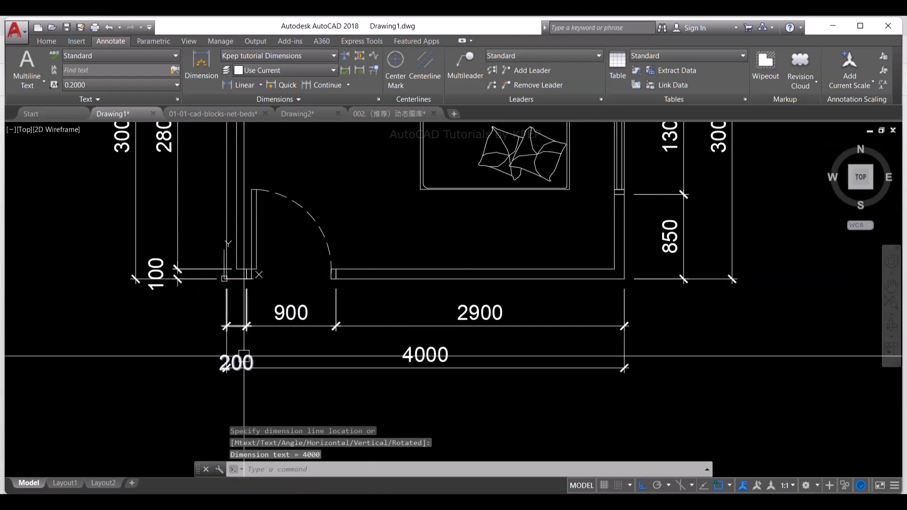
- Move the text of the 200 dimension below the plan up to just above its own dimension line
left_click(231, 362)
left_click(236, 360)
scroll(234, 345, "up", 4)
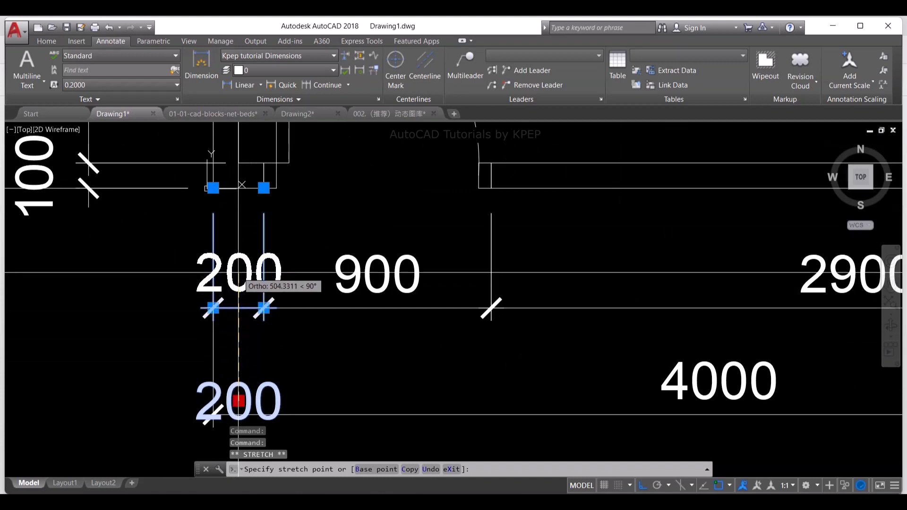
scroll(239, 273, "down", 6)
key("Escape")
middle_click_drag(515, 243, 490, 304)
scroll(490, 307, "down", 3)
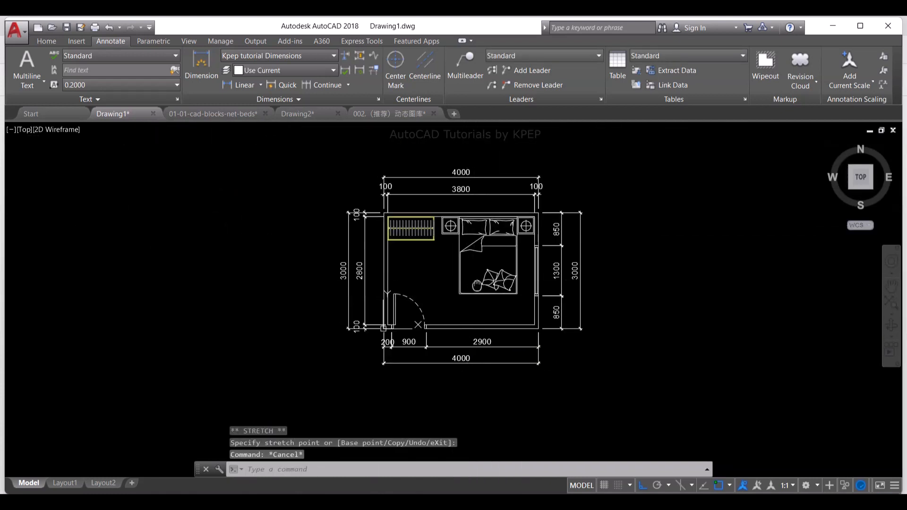